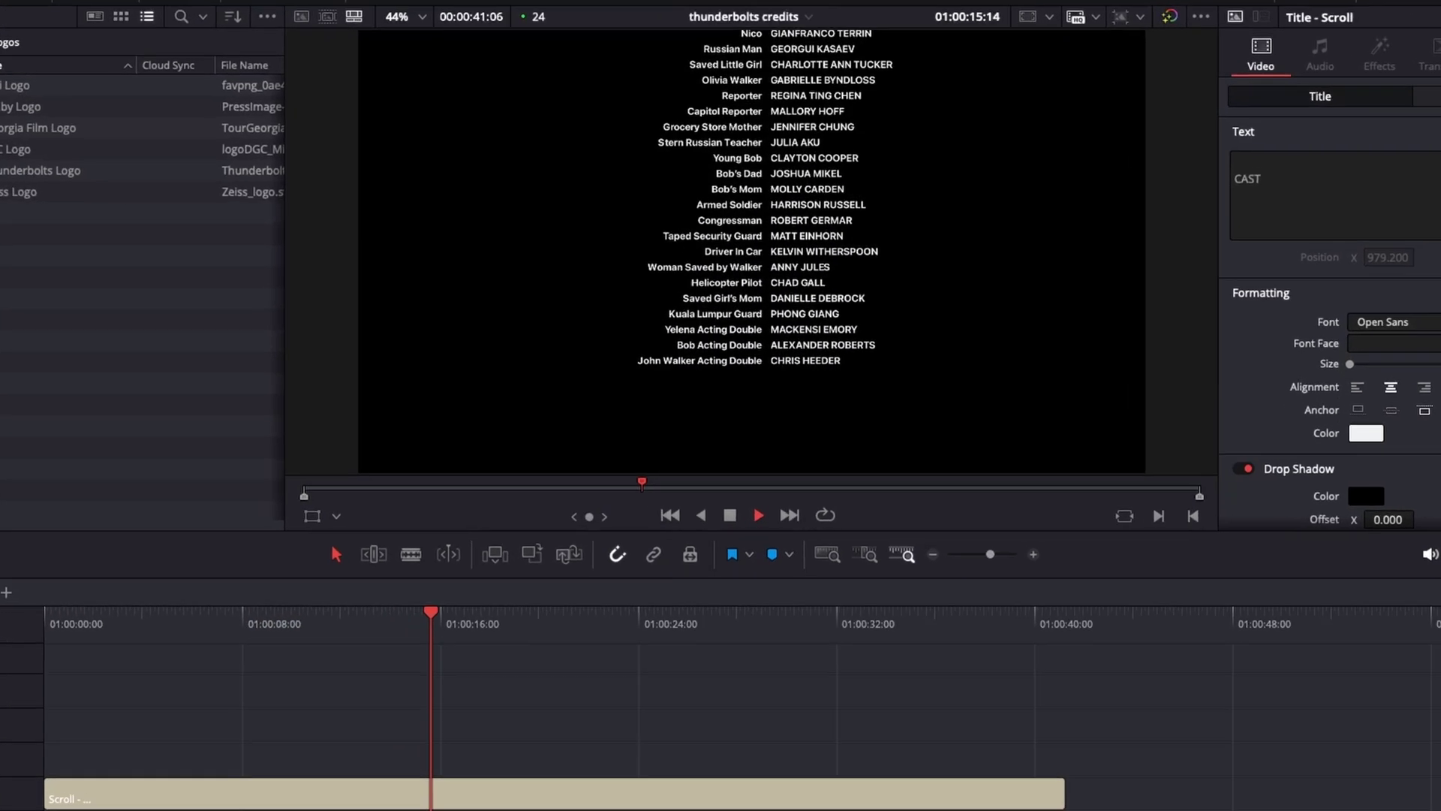
- Place the Georgia Film Logo clip on track V4 above the credits
key("space")
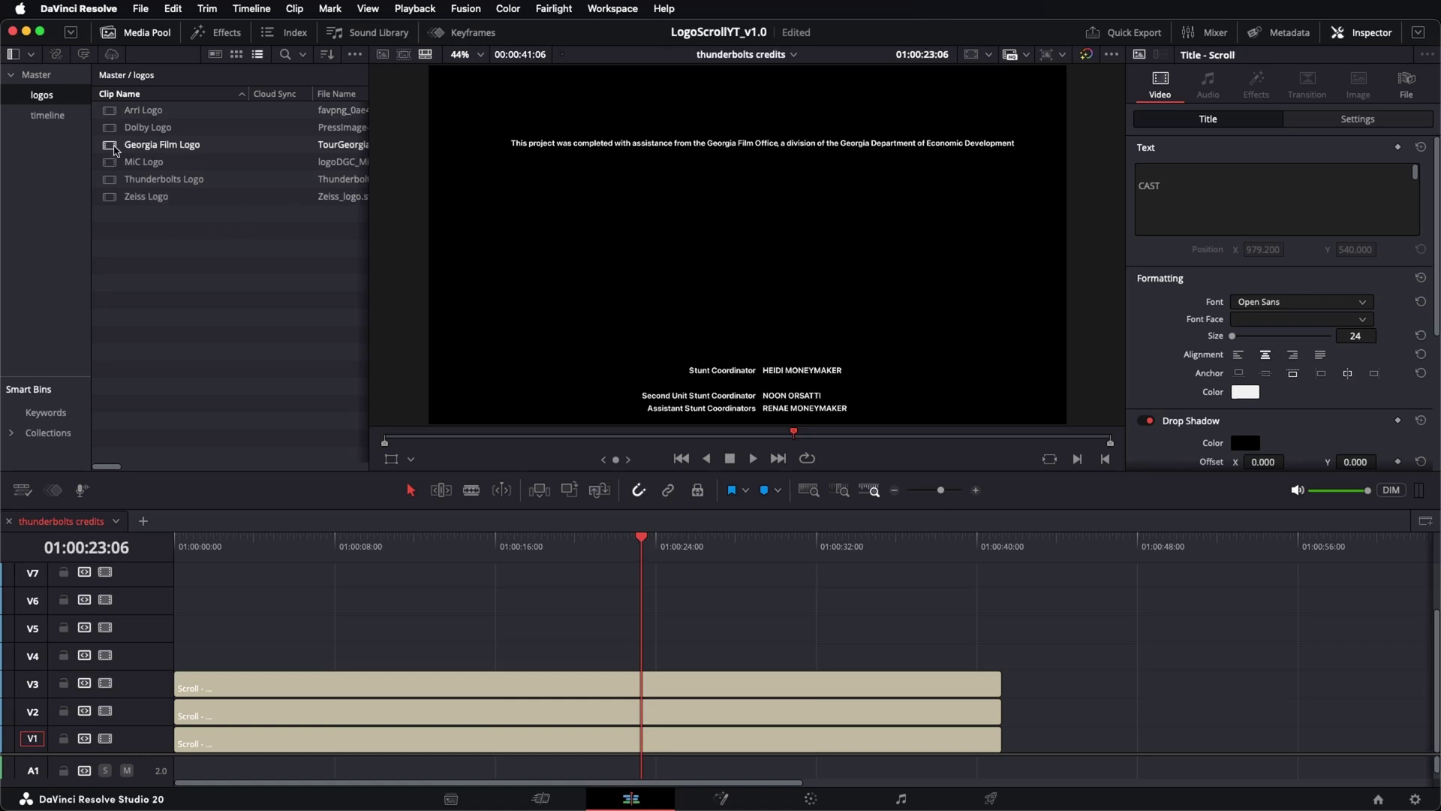
left_click_drag(111, 149, 577, 655)
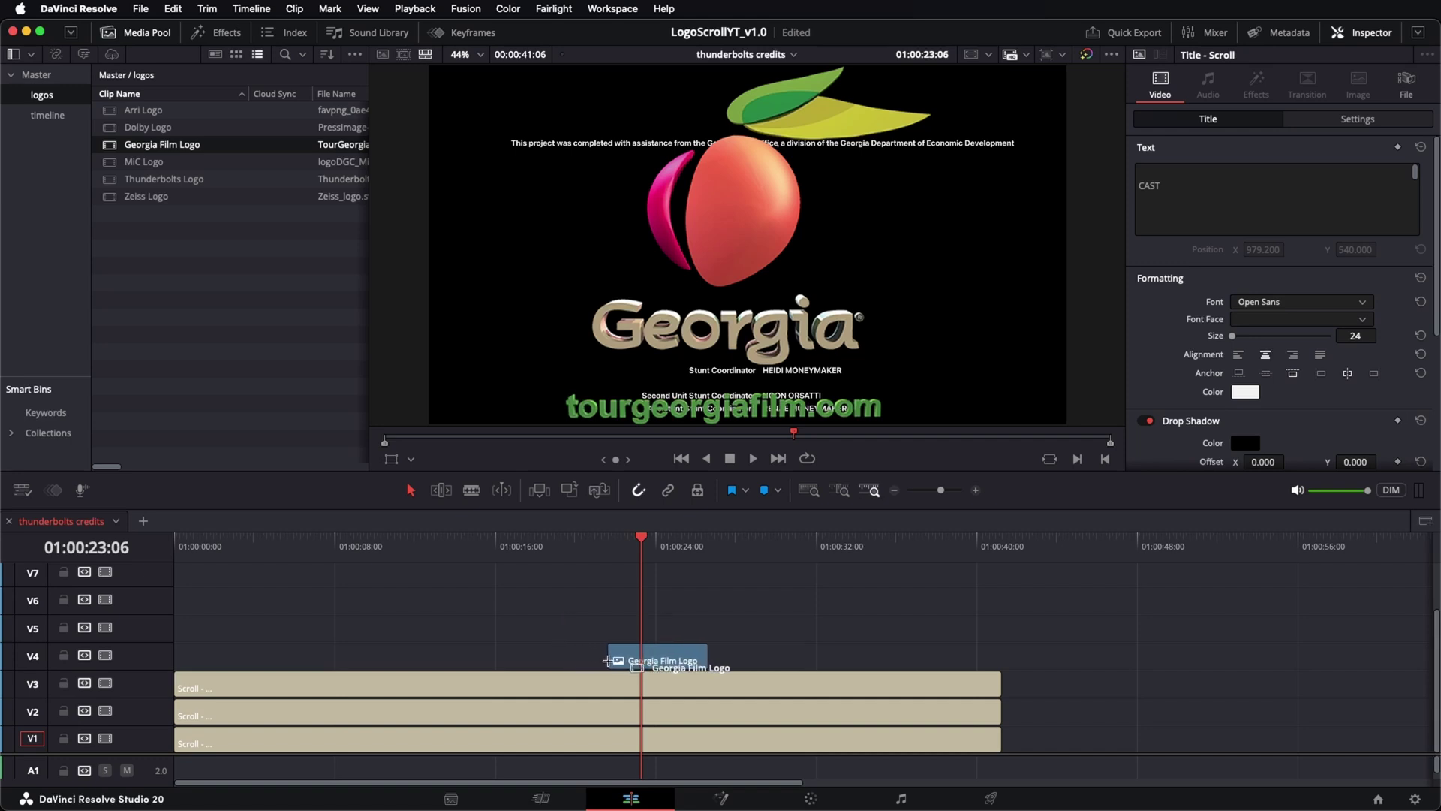
left_click_drag(609, 662, 608, 660)
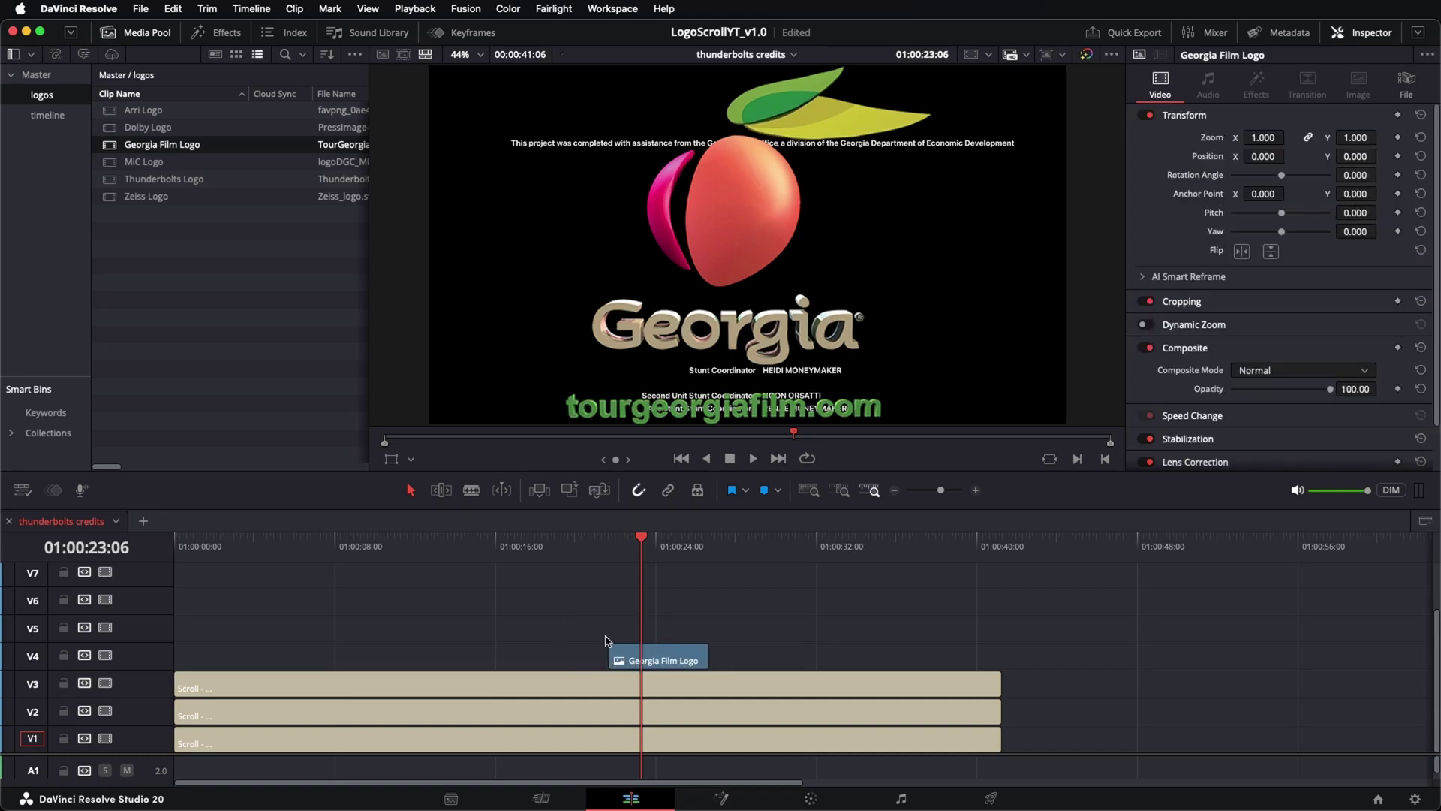
key("Left")
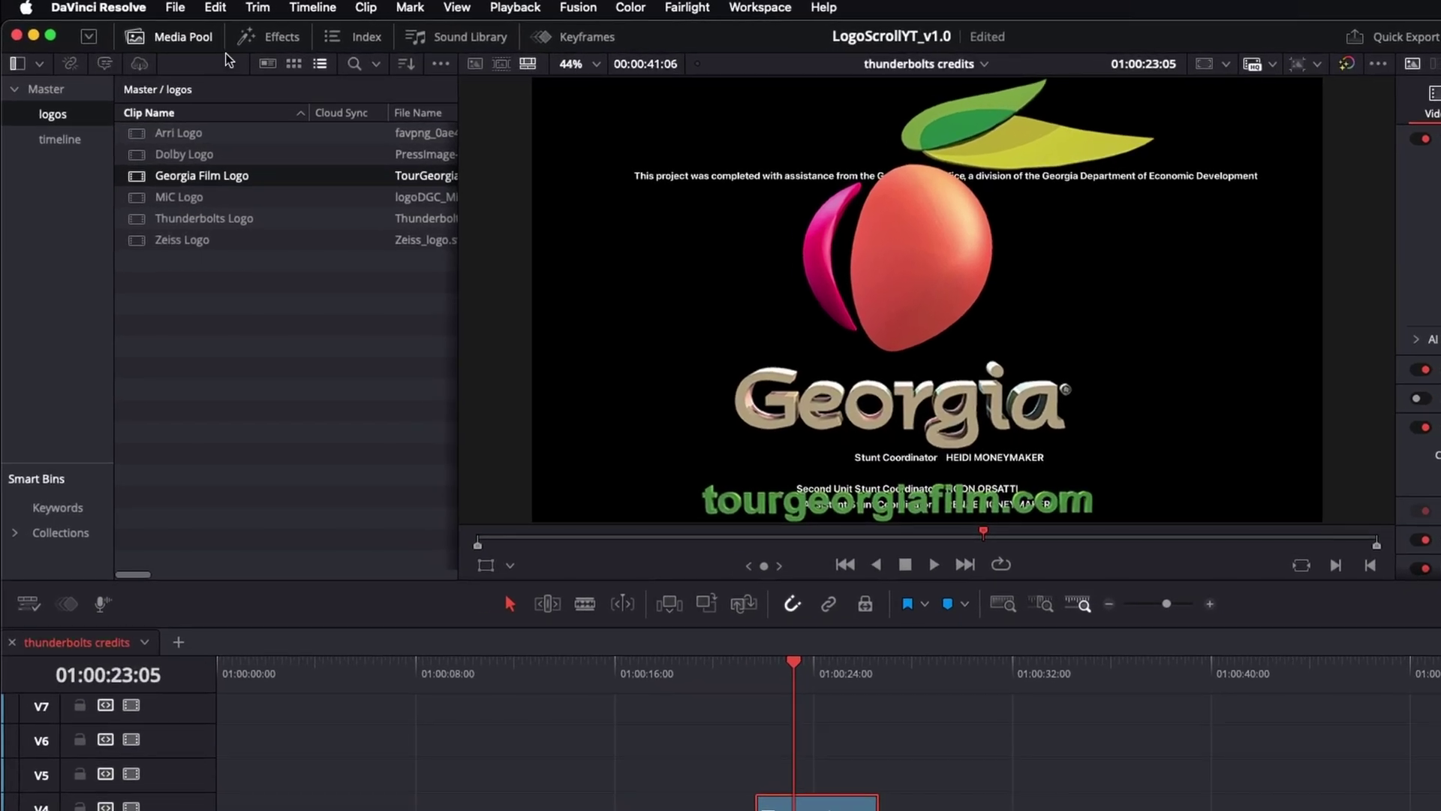
- Apply the LogoScroll favourite effect to the Georgia Film Logo clip
left_click(253, 39)
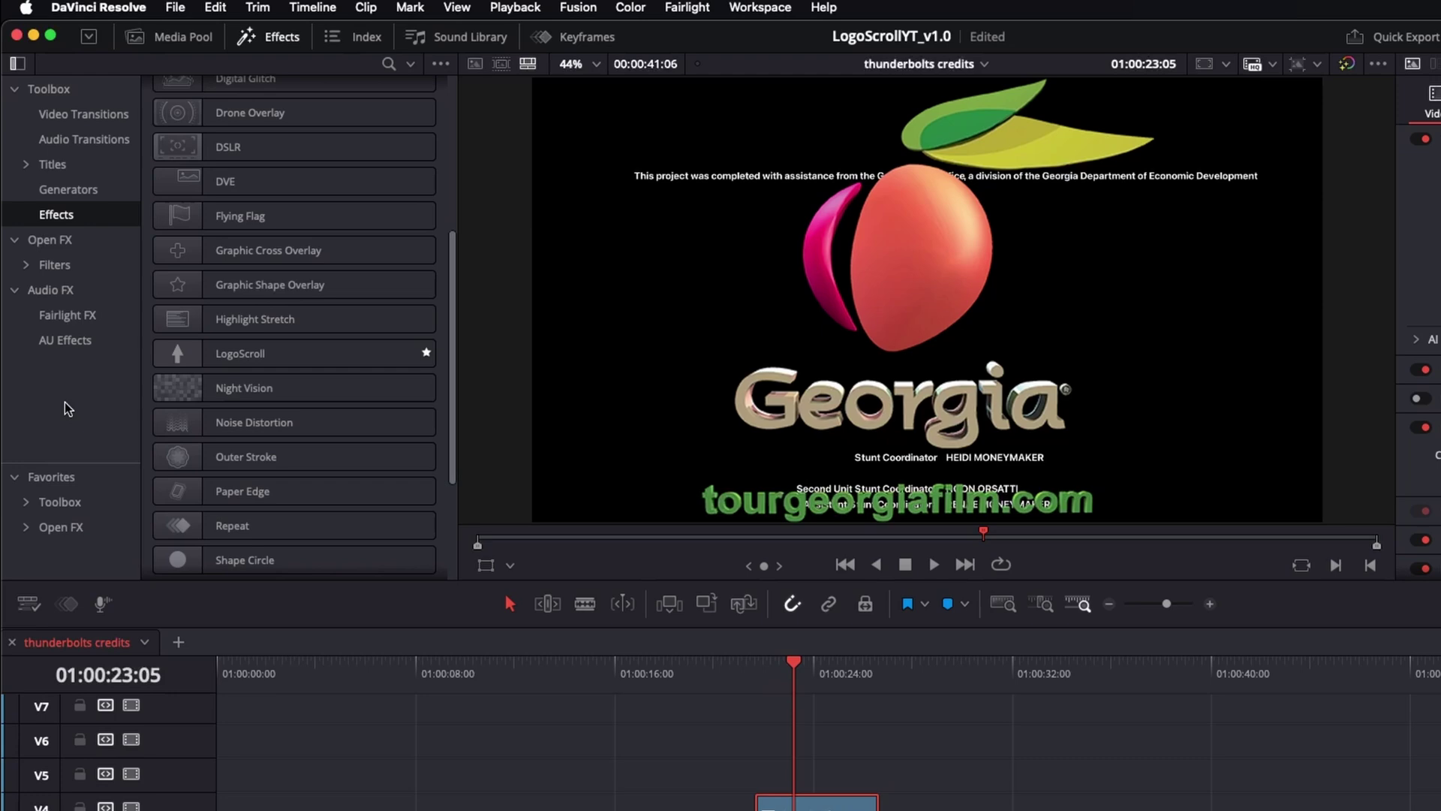
left_click(84, 479)
left_click_drag(360, 229, 579, 664)
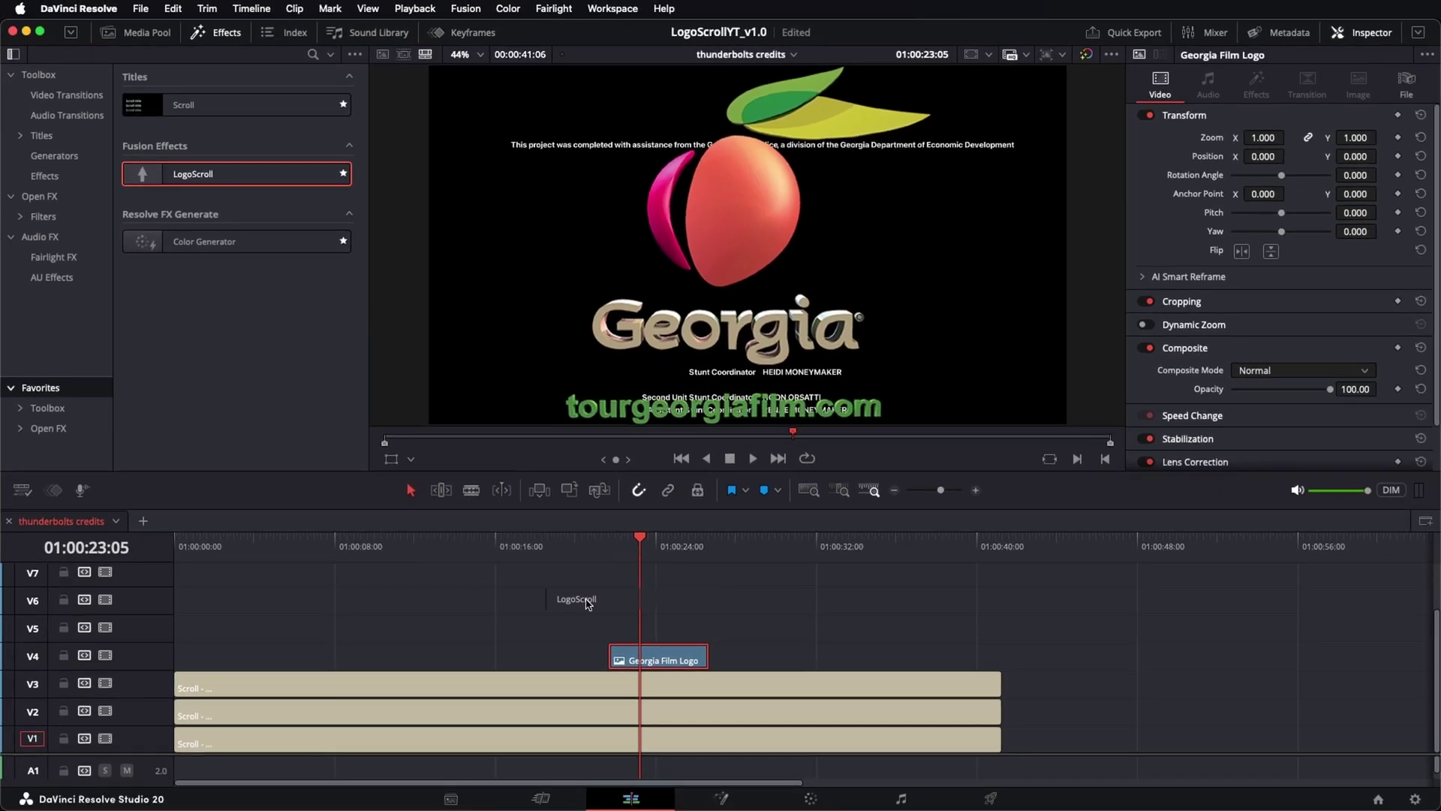
left_click_drag(625, 637, 634, 655)
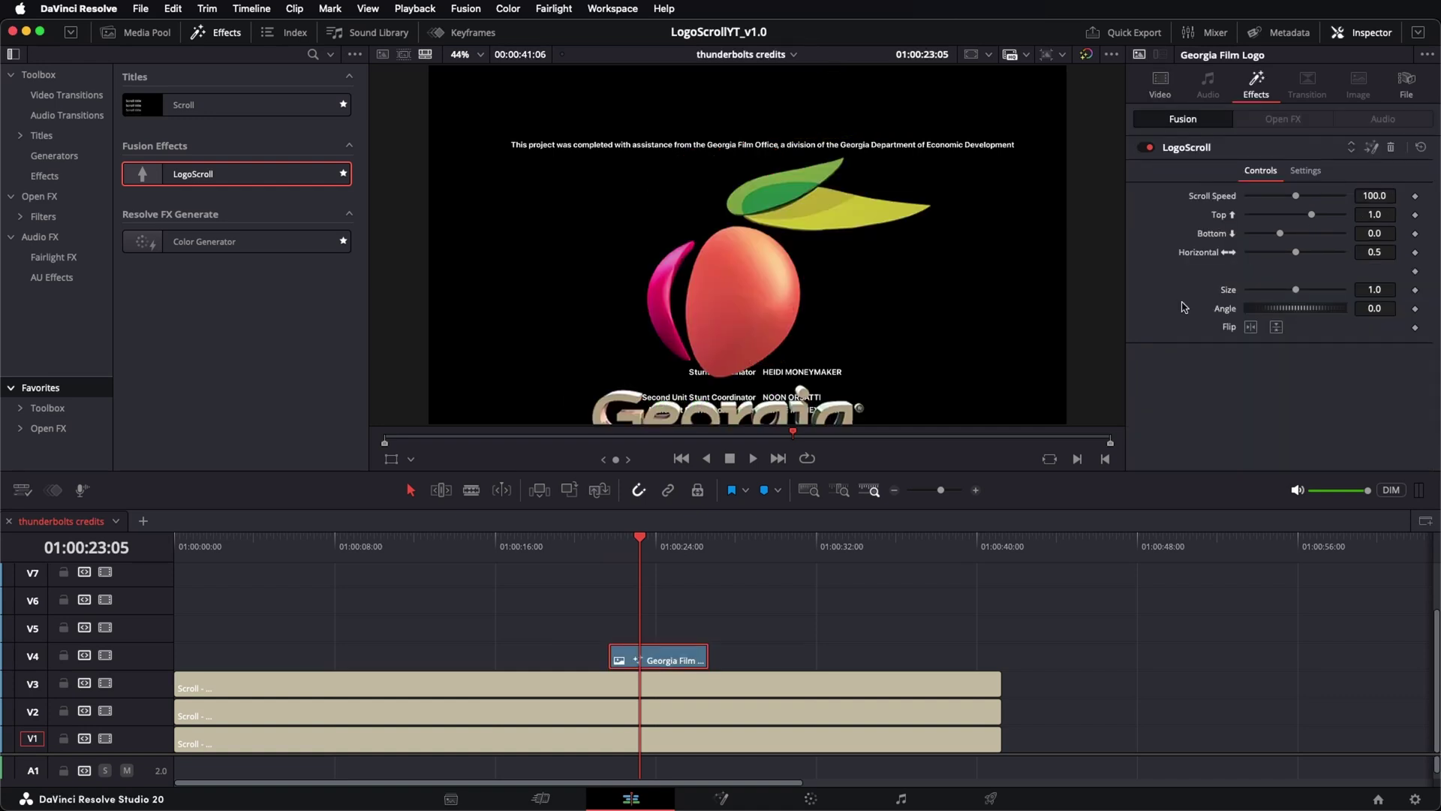
- Shrink the Georgia logo's LogoScroll size to 0.42
left_click_drag(1293, 284, 1268, 293)
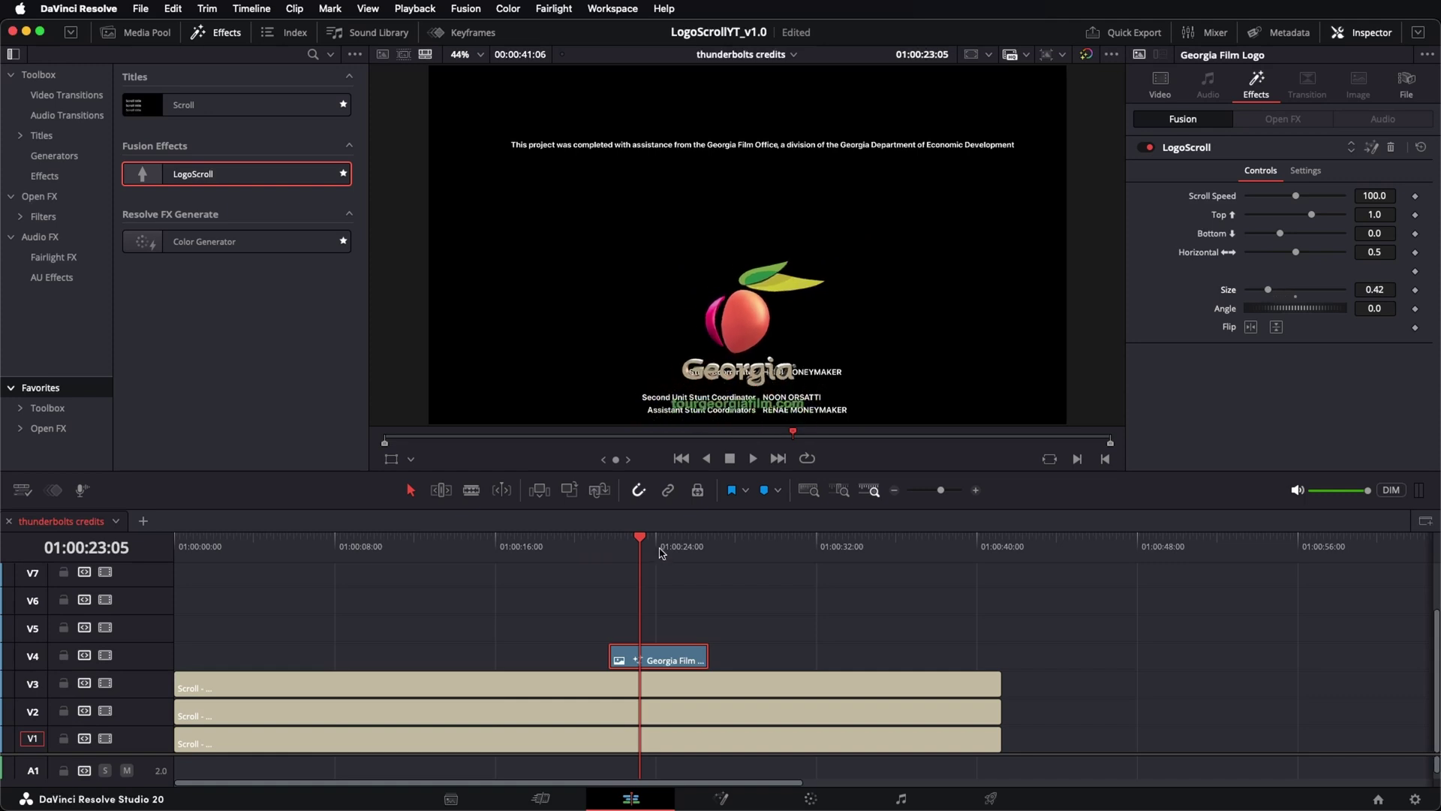
left_click_drag(661, 553, 668, 562)
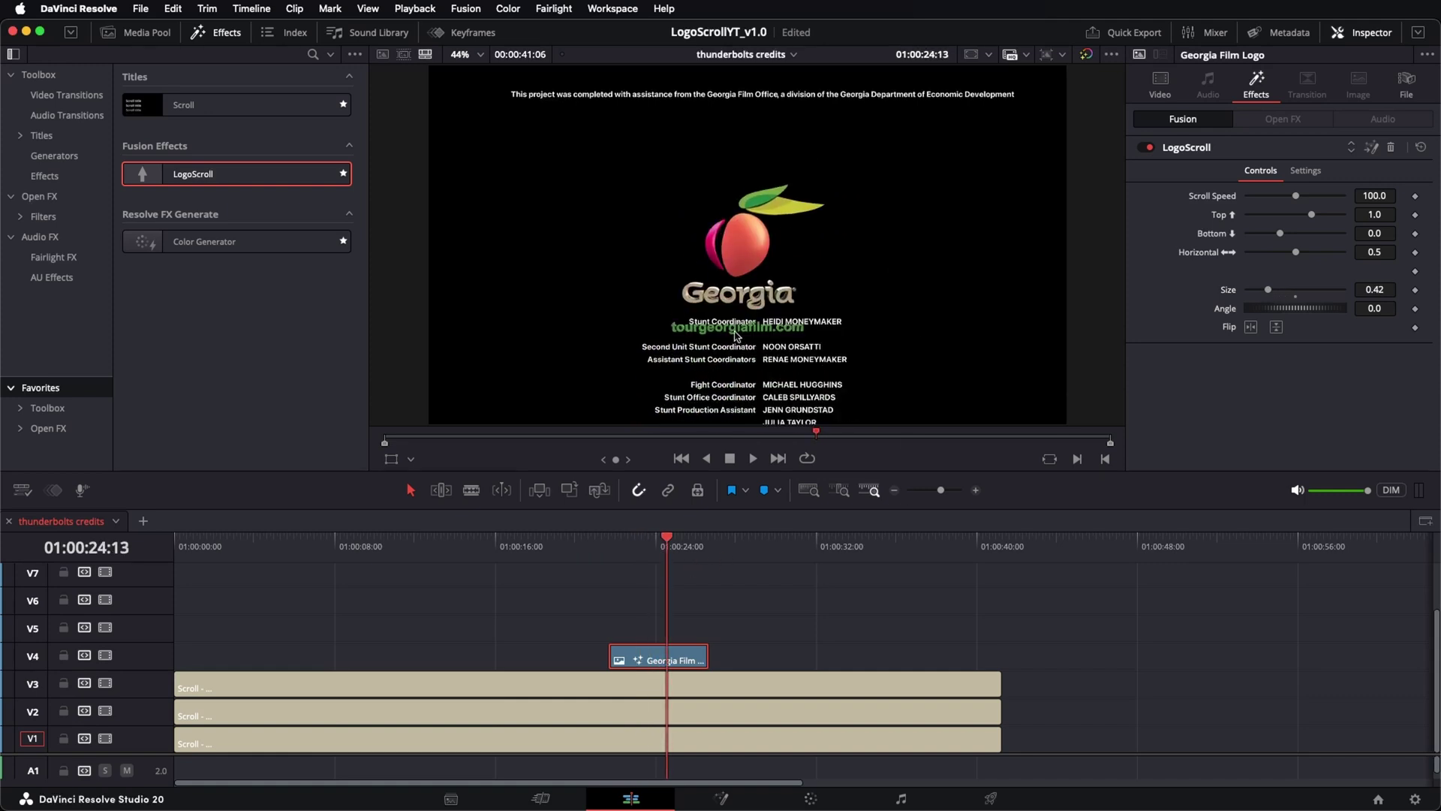
left_click_drag(689, 541, 690, 541)
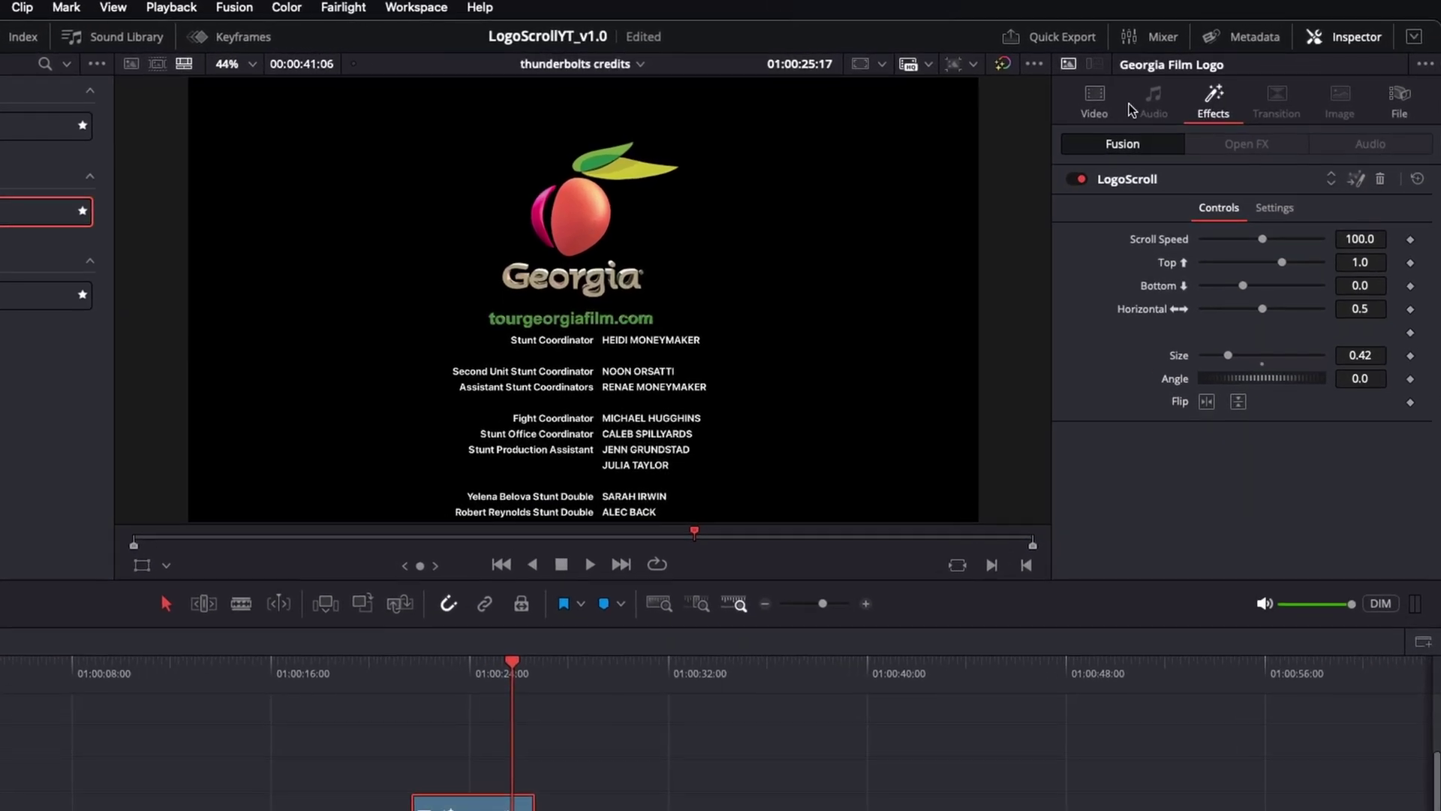
- Crop 115.4 off the logo's bottom to remove its web address
left_click(1097, 105)
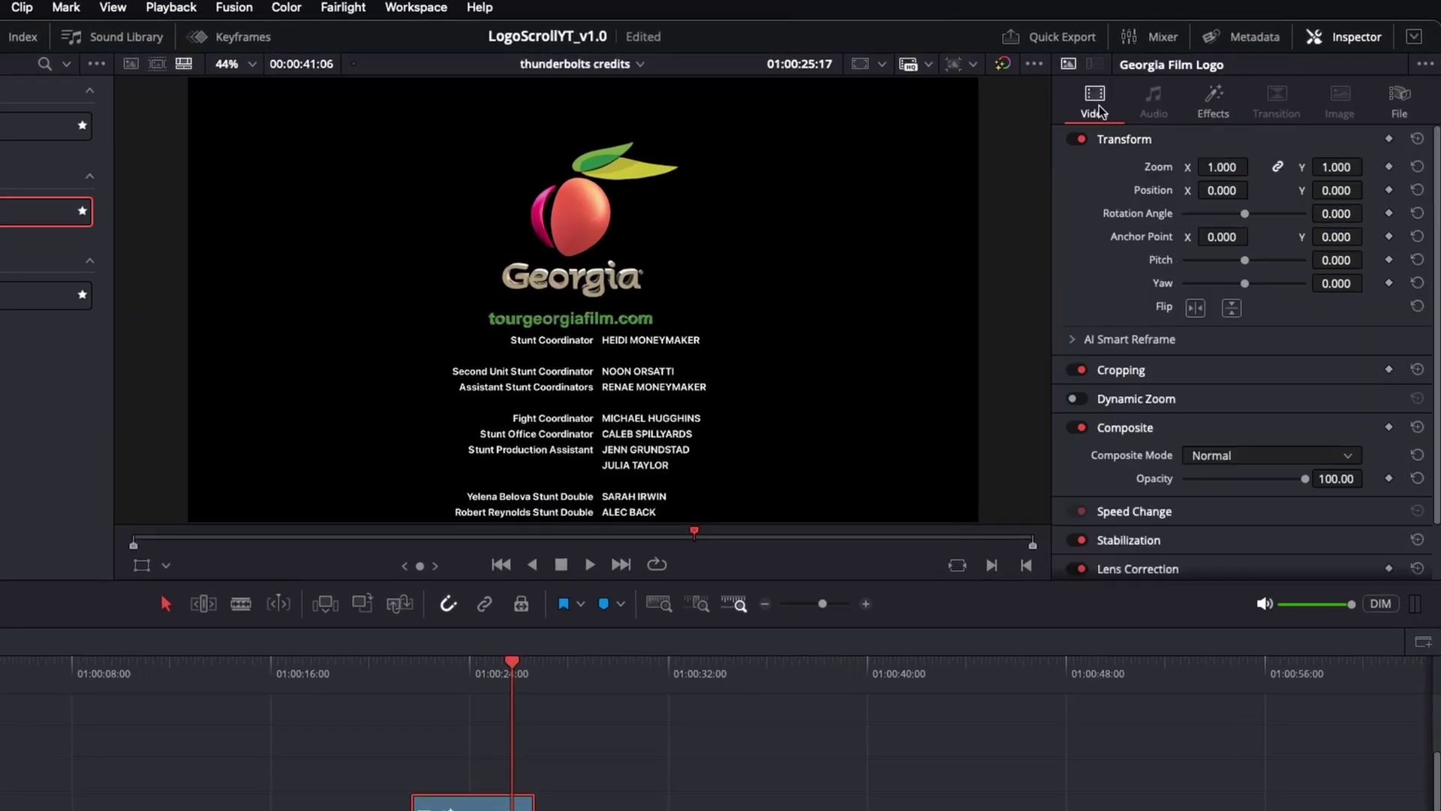
left_click(1146, 375)
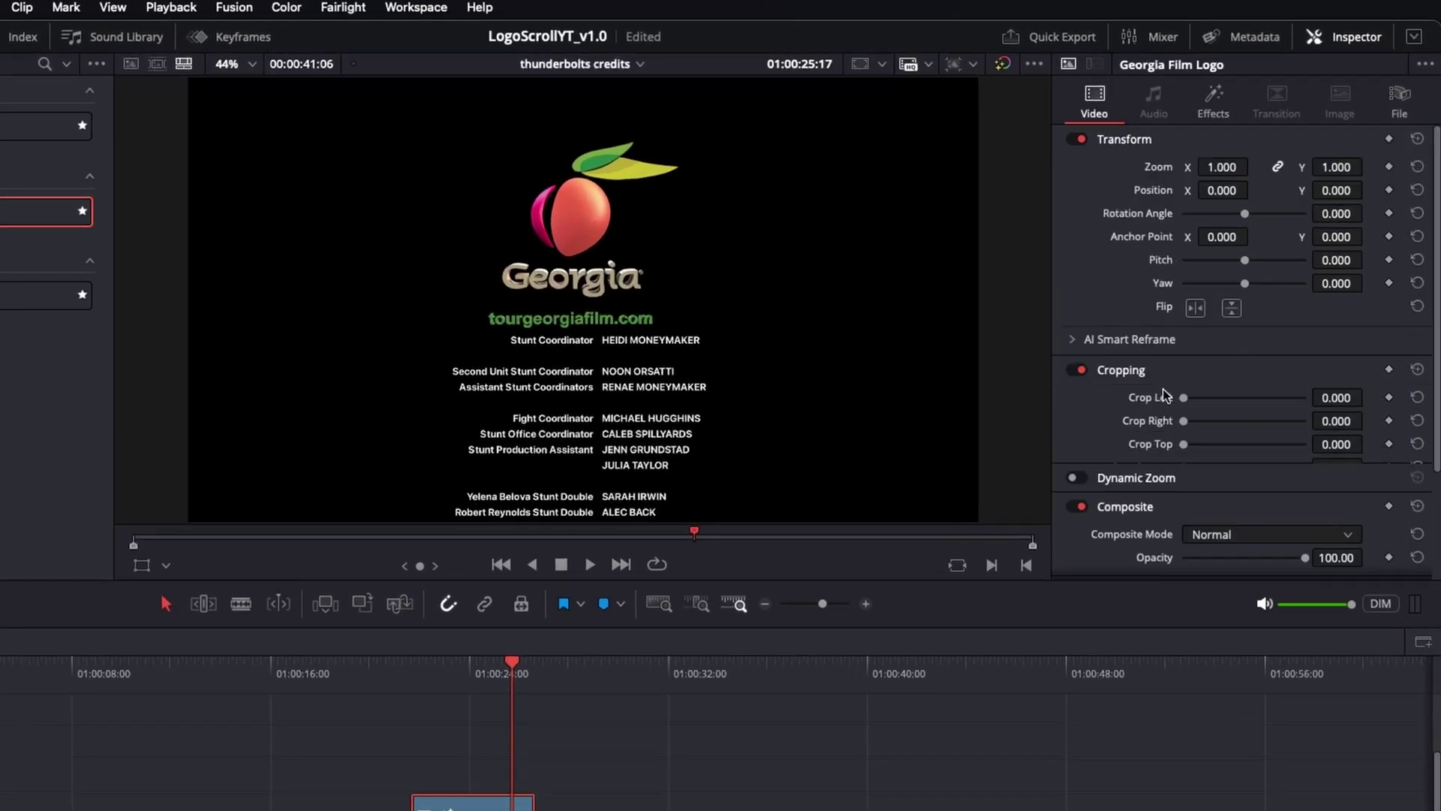
left_click_drag(1184, 470, 1198, 472)
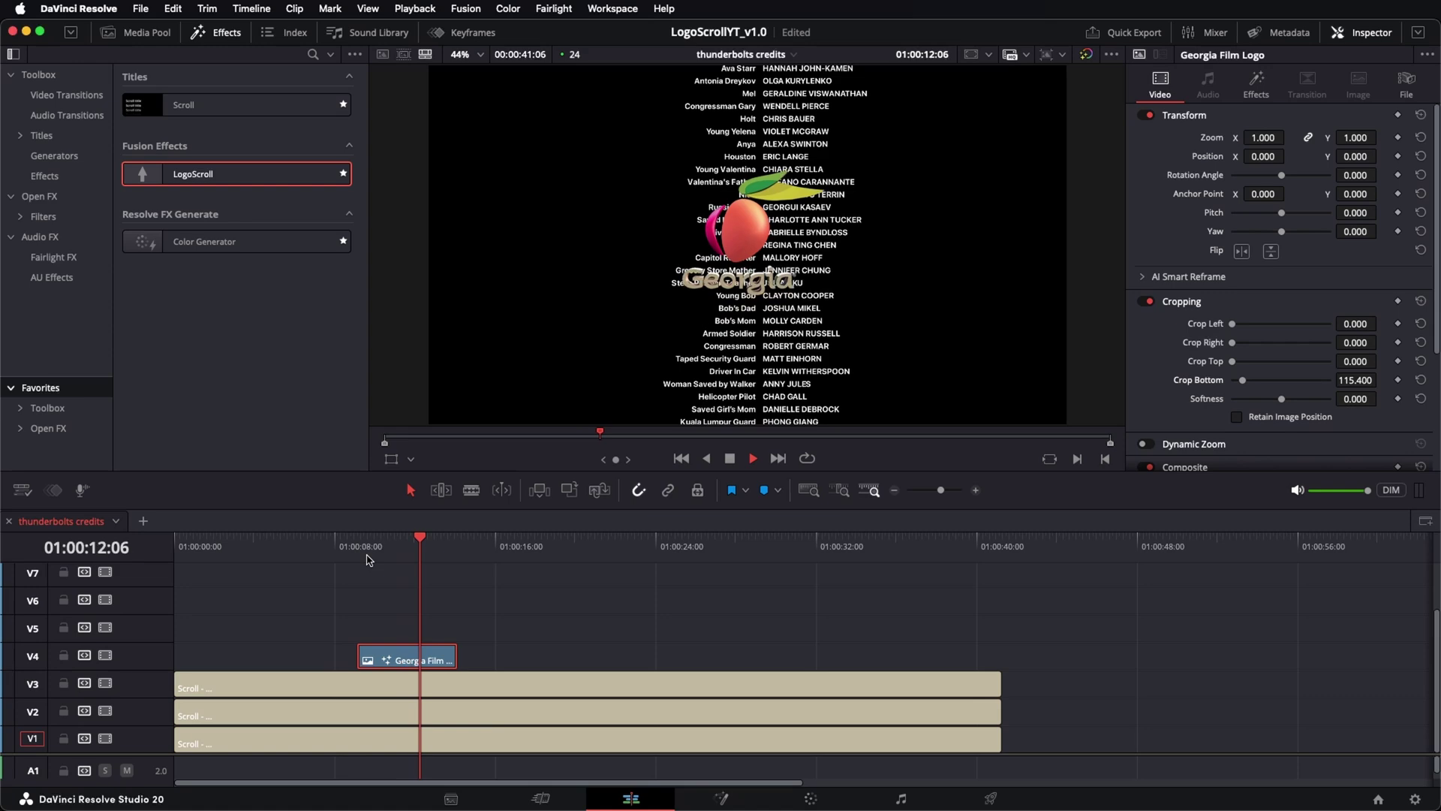
- Try a LogoScroll scroll speed of 50 for the Georgia logo and preview it
key("space")
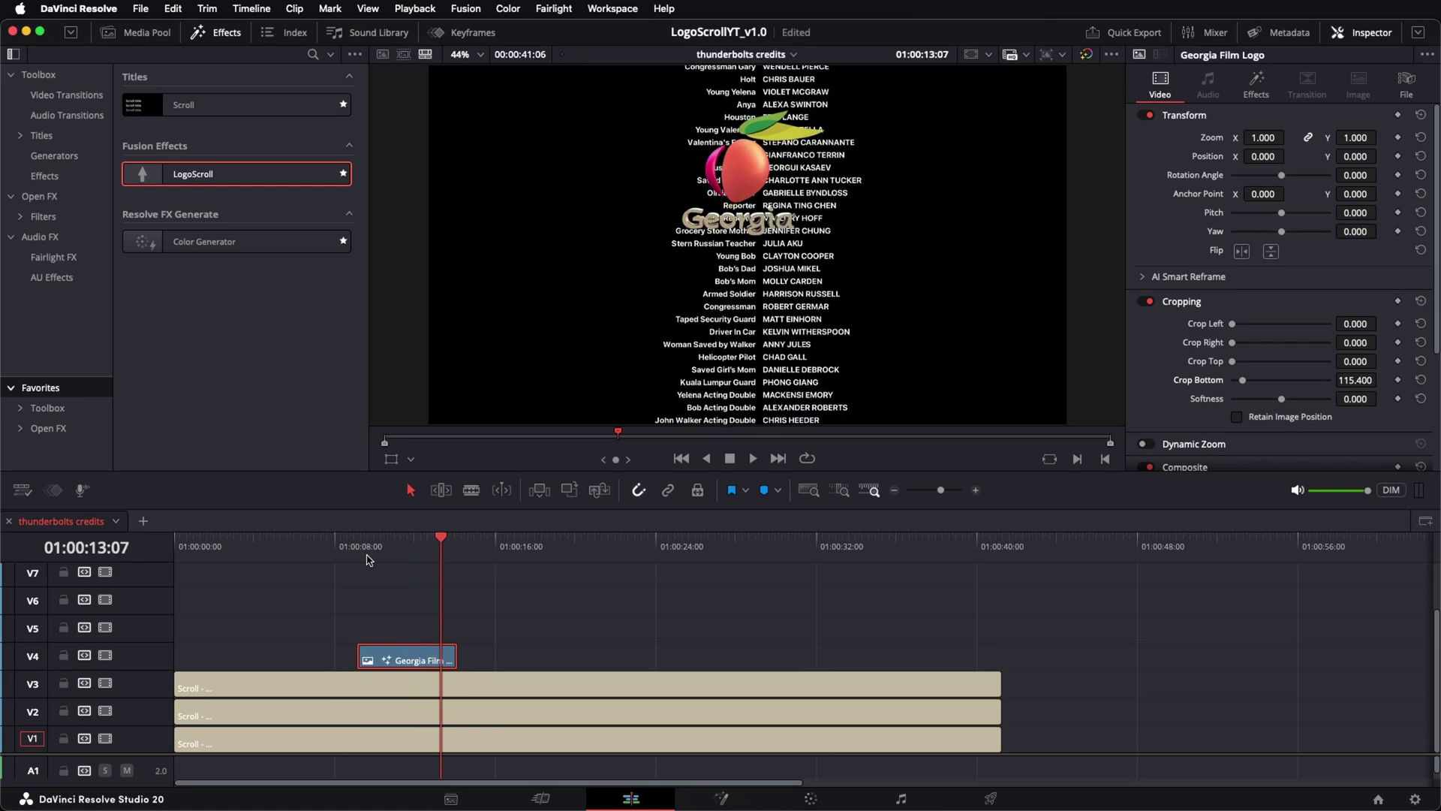
left_click(1255, 89)
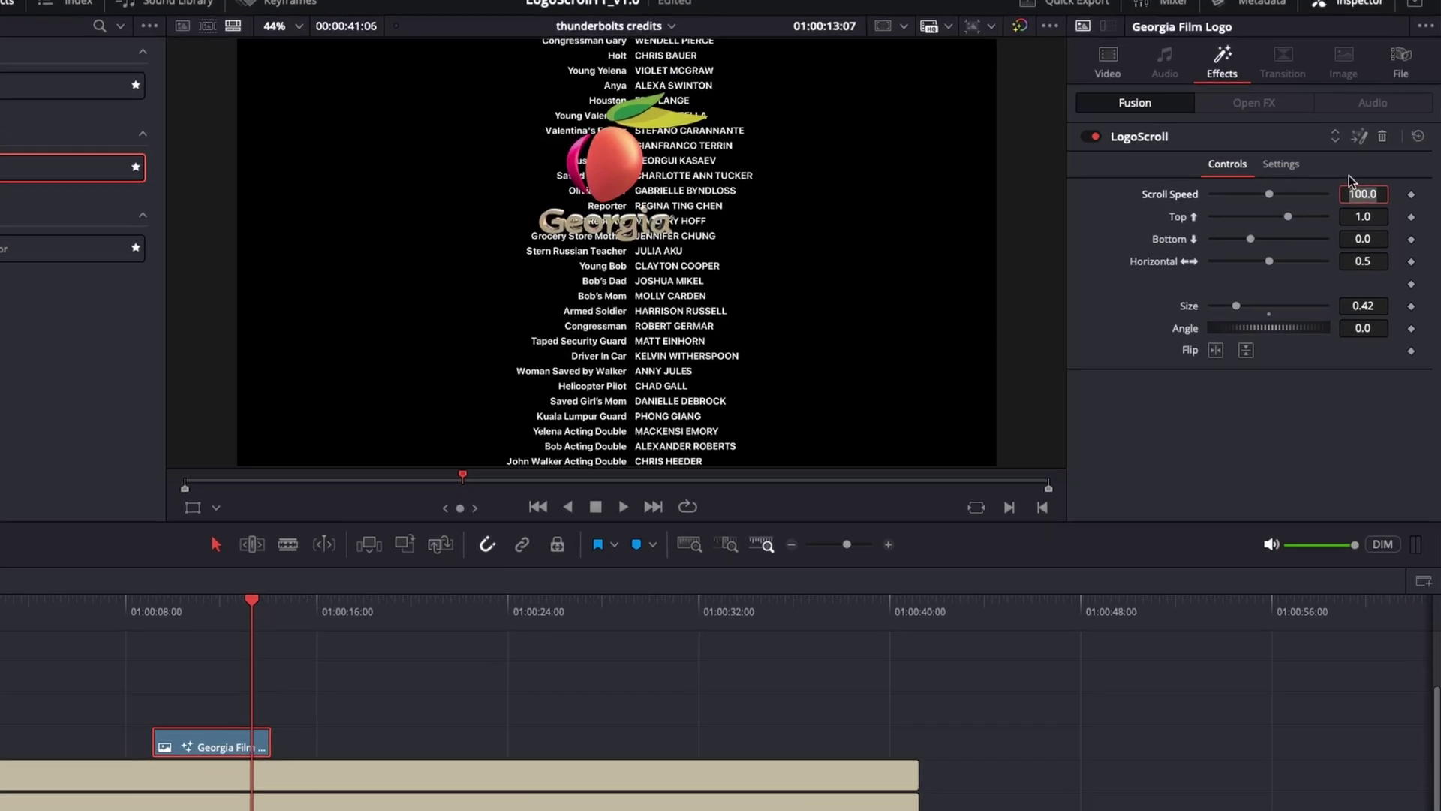
type("50")
key("Return")
key("space")
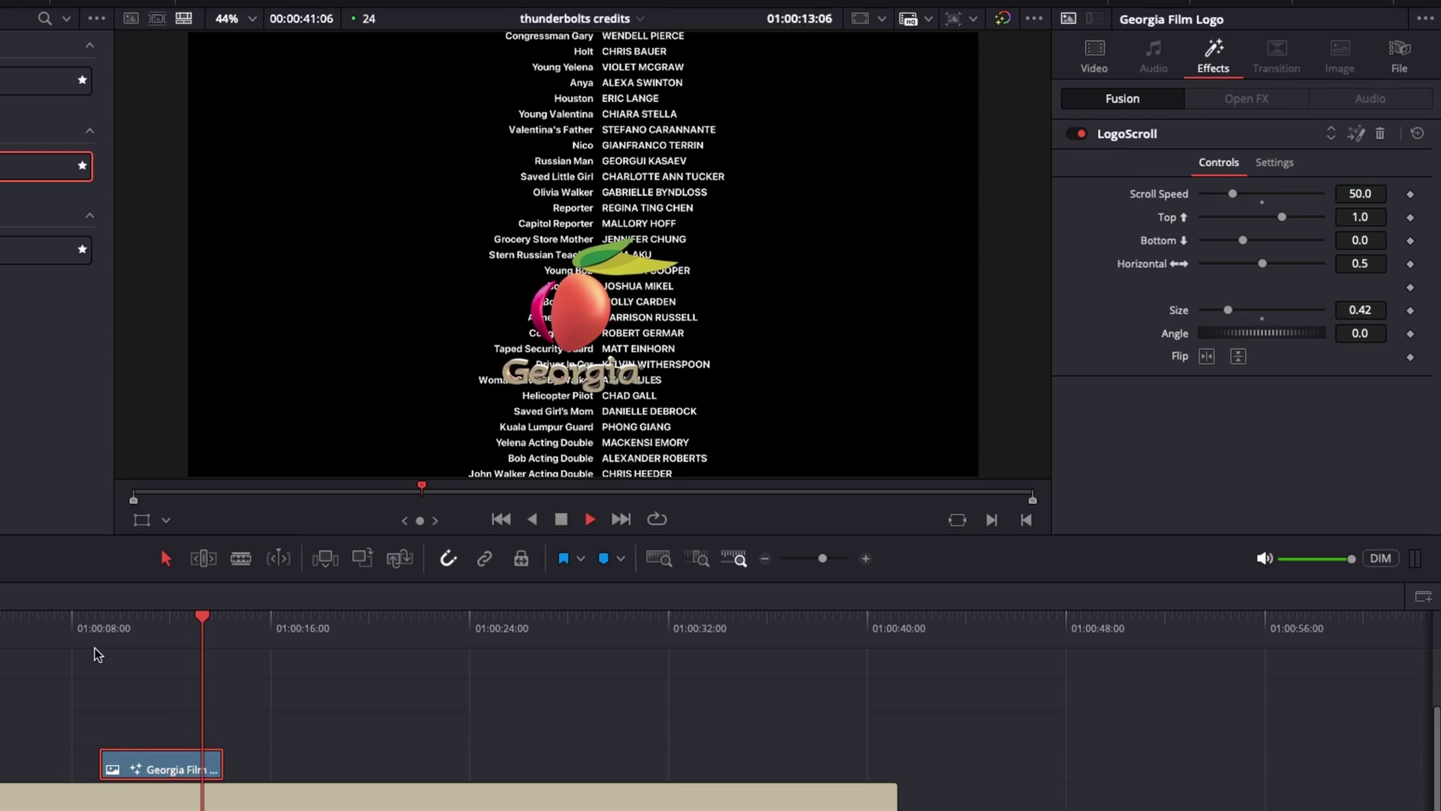
key("space")
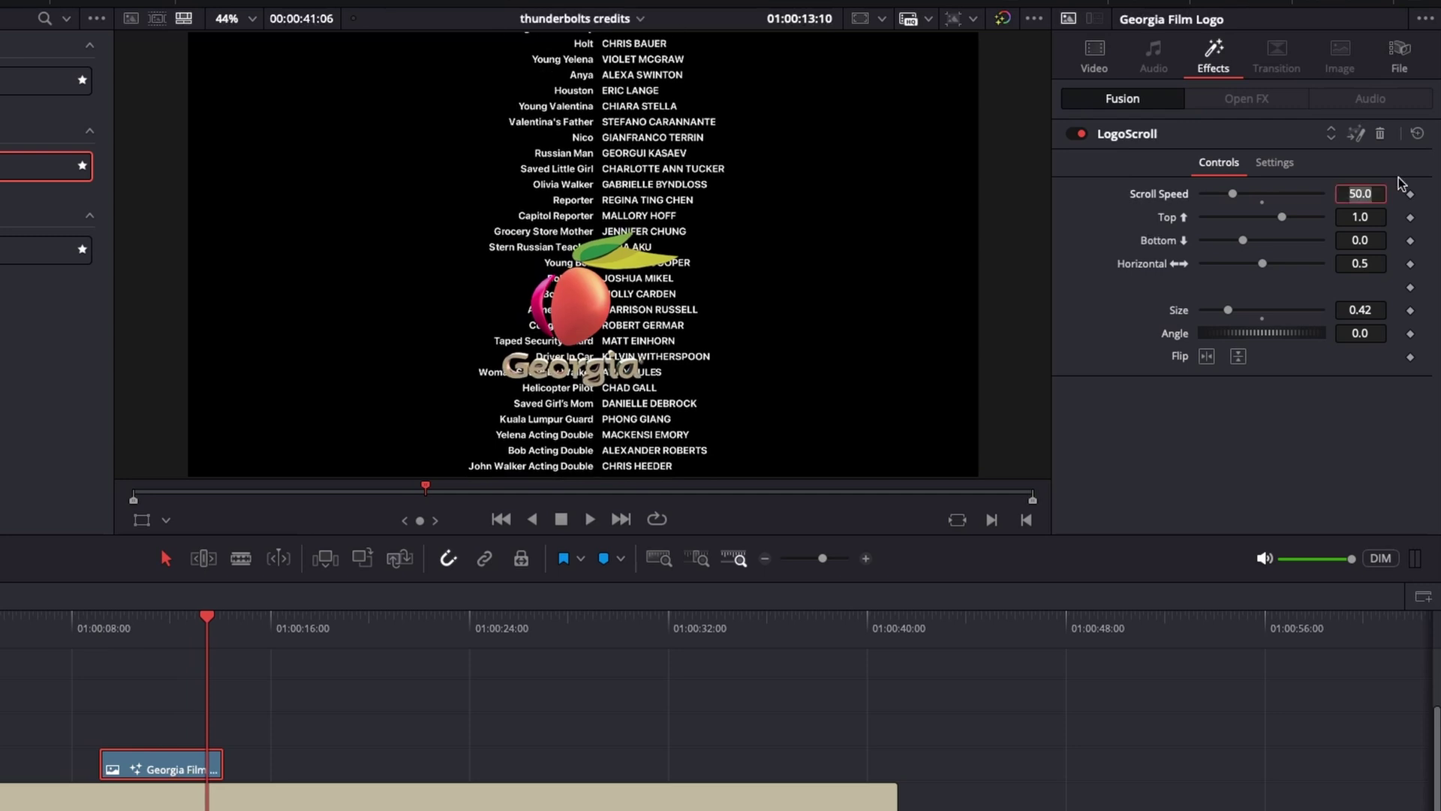
- Try a scroll speed of 70 and replay from before the logo appears
type("70")
key("Return")
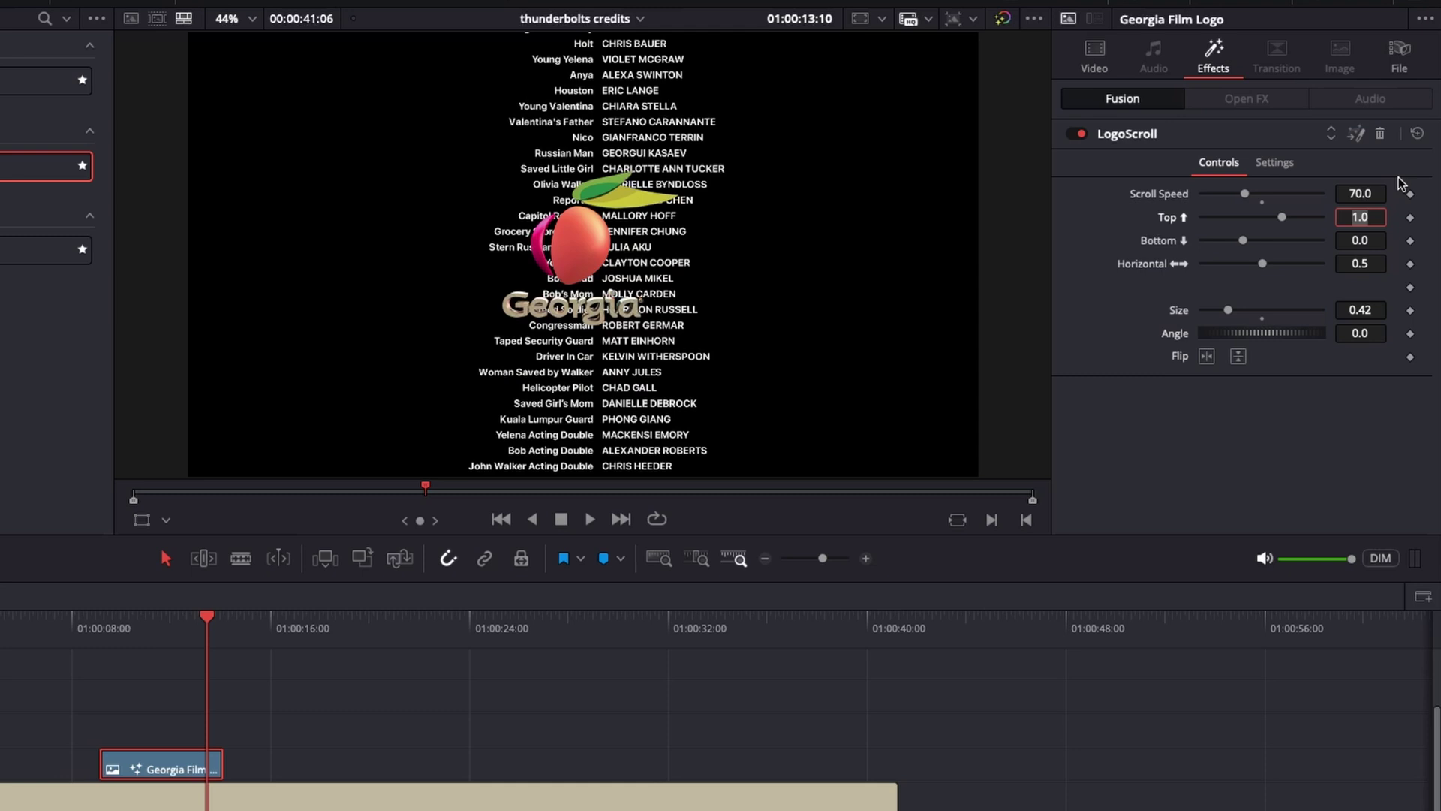
left_click_drag(172, 630, 138, 644)
key("space")
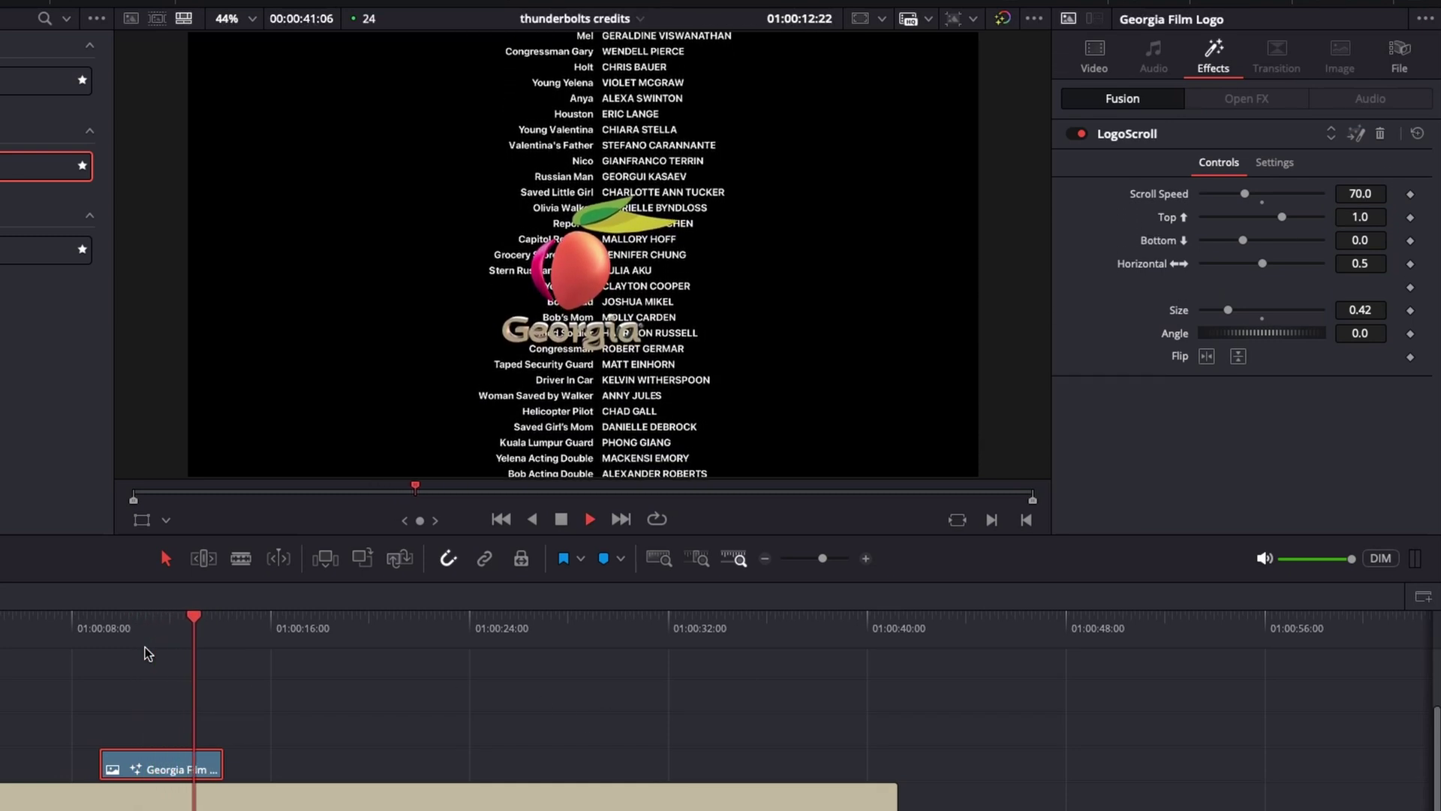
key("space")
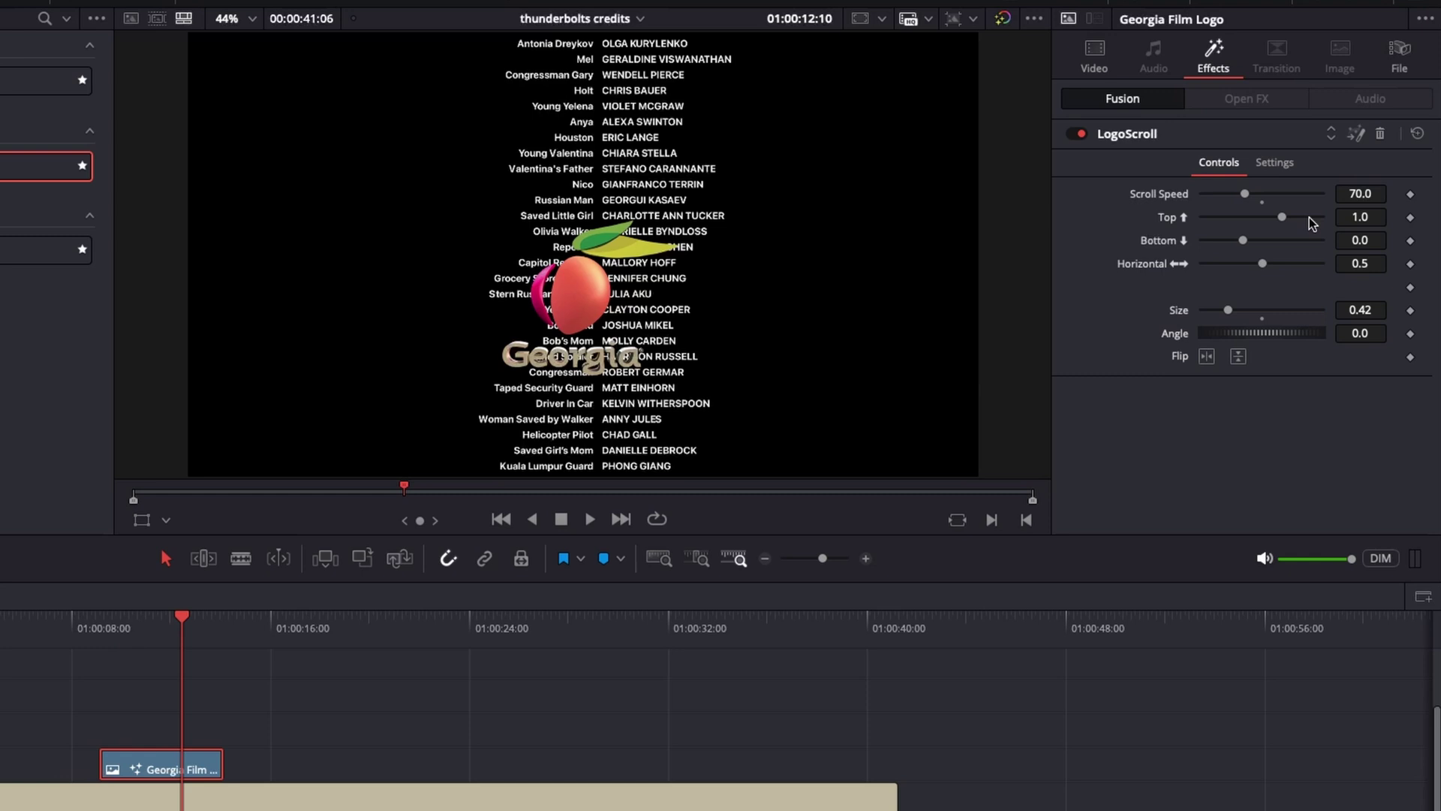
- Try 65, then settle the scroll speed at 67.0 and replay to review
left_click(1360, 194)
type("65")
key("Return")
left_click(128, 630)
key("space")
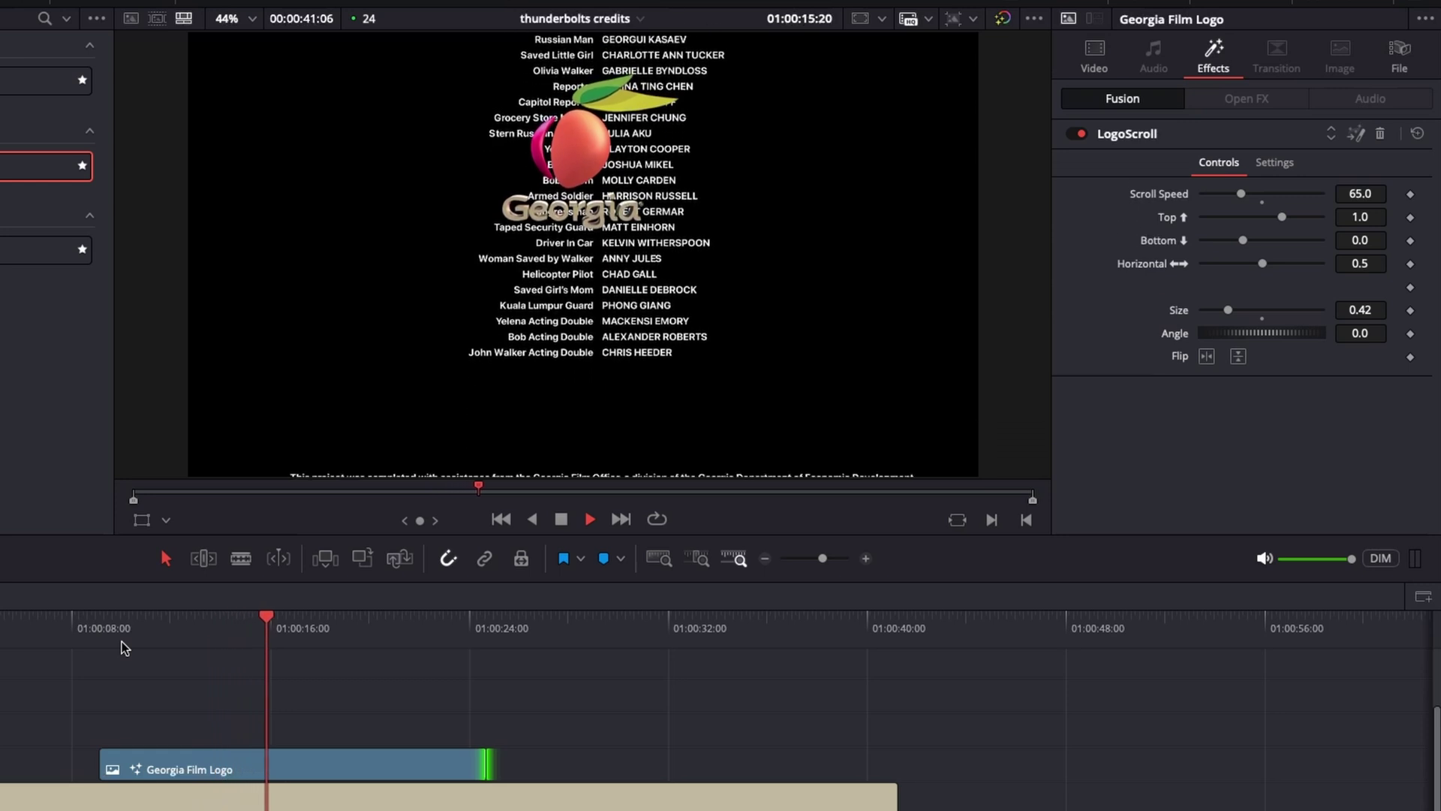
key("space")
left_click(172, 629)
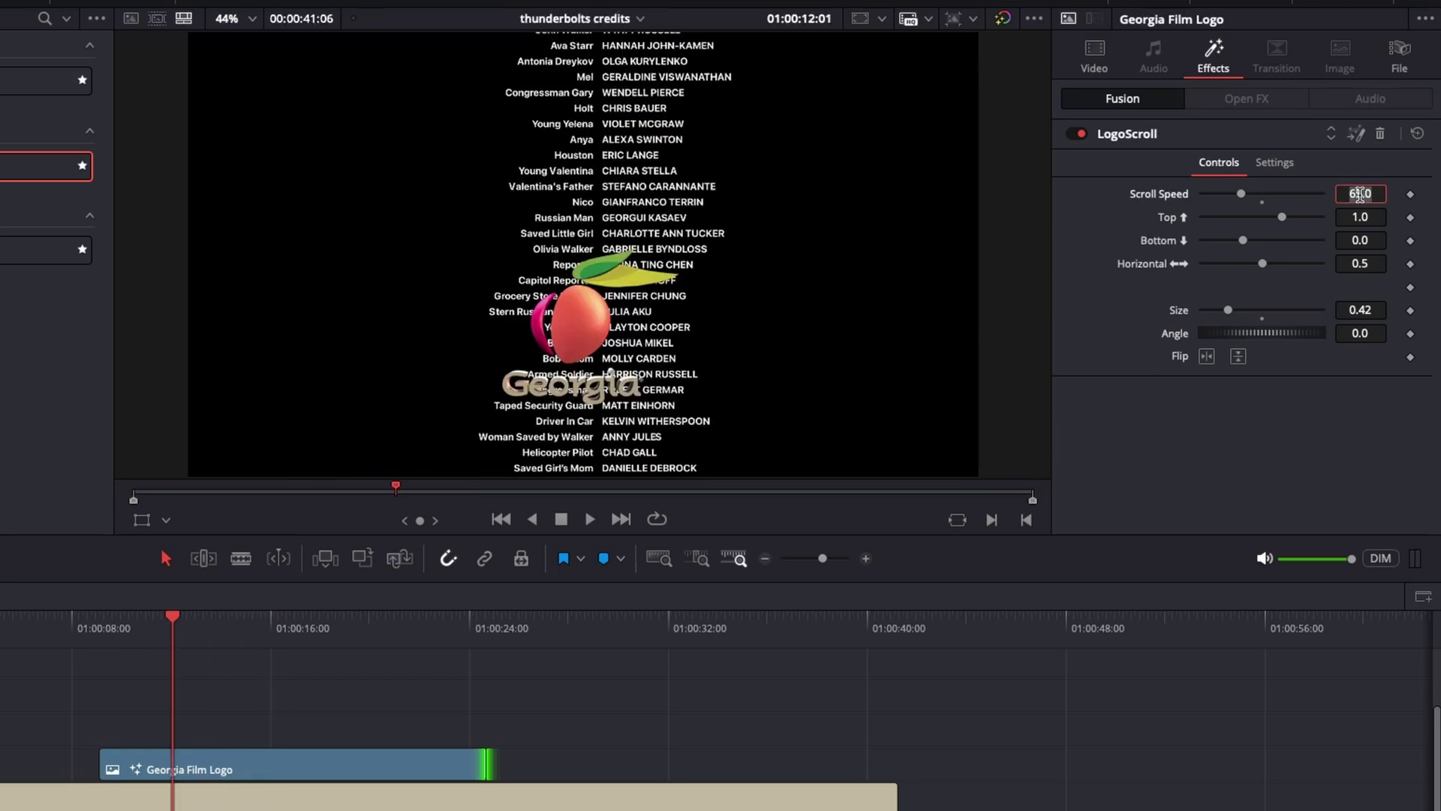
key("Tab")
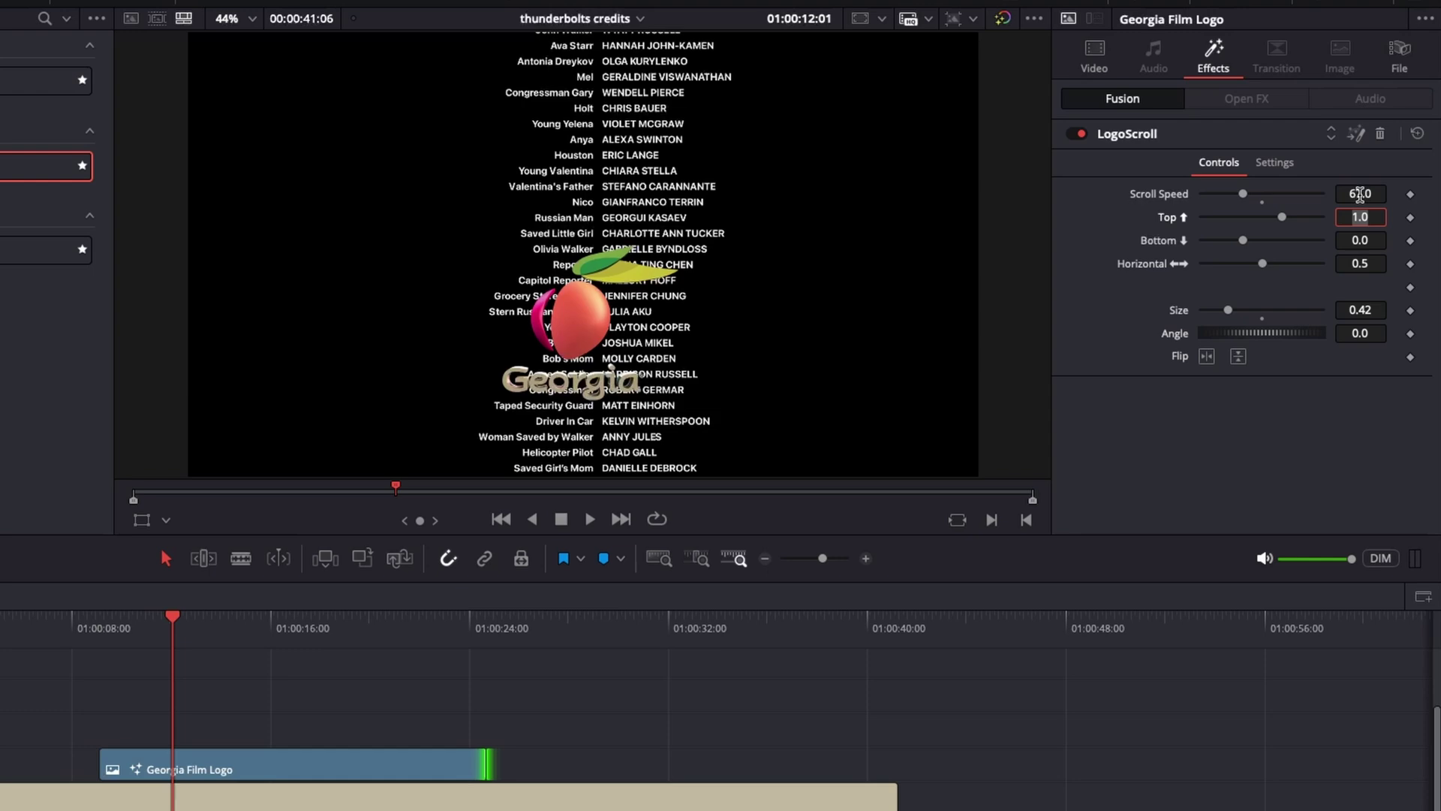
left_click(142, 628)
key("space")
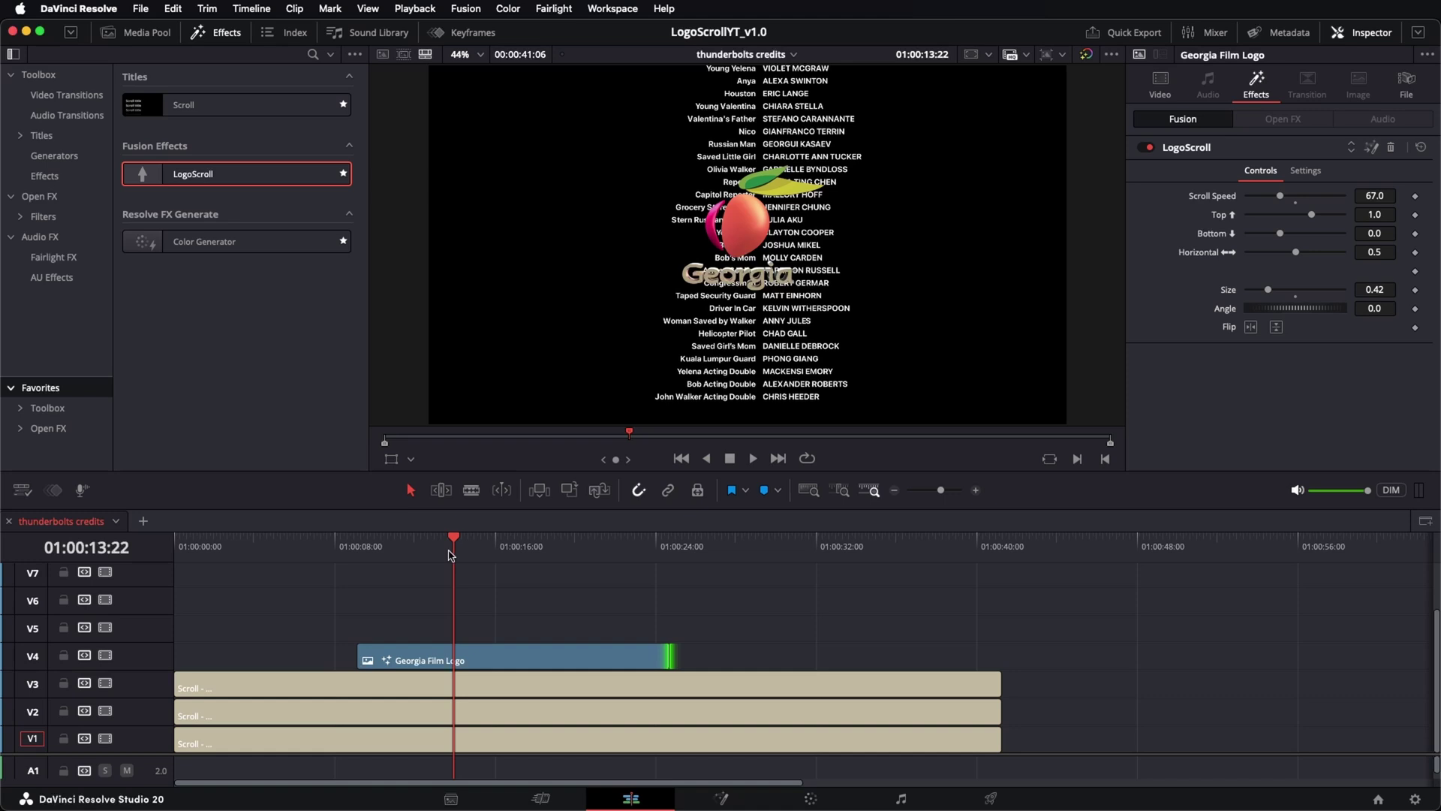
- Move the Georgia Film Logo clip later on V4 and find where the logo enters
left_click_drag(449, 554, 448, 554)
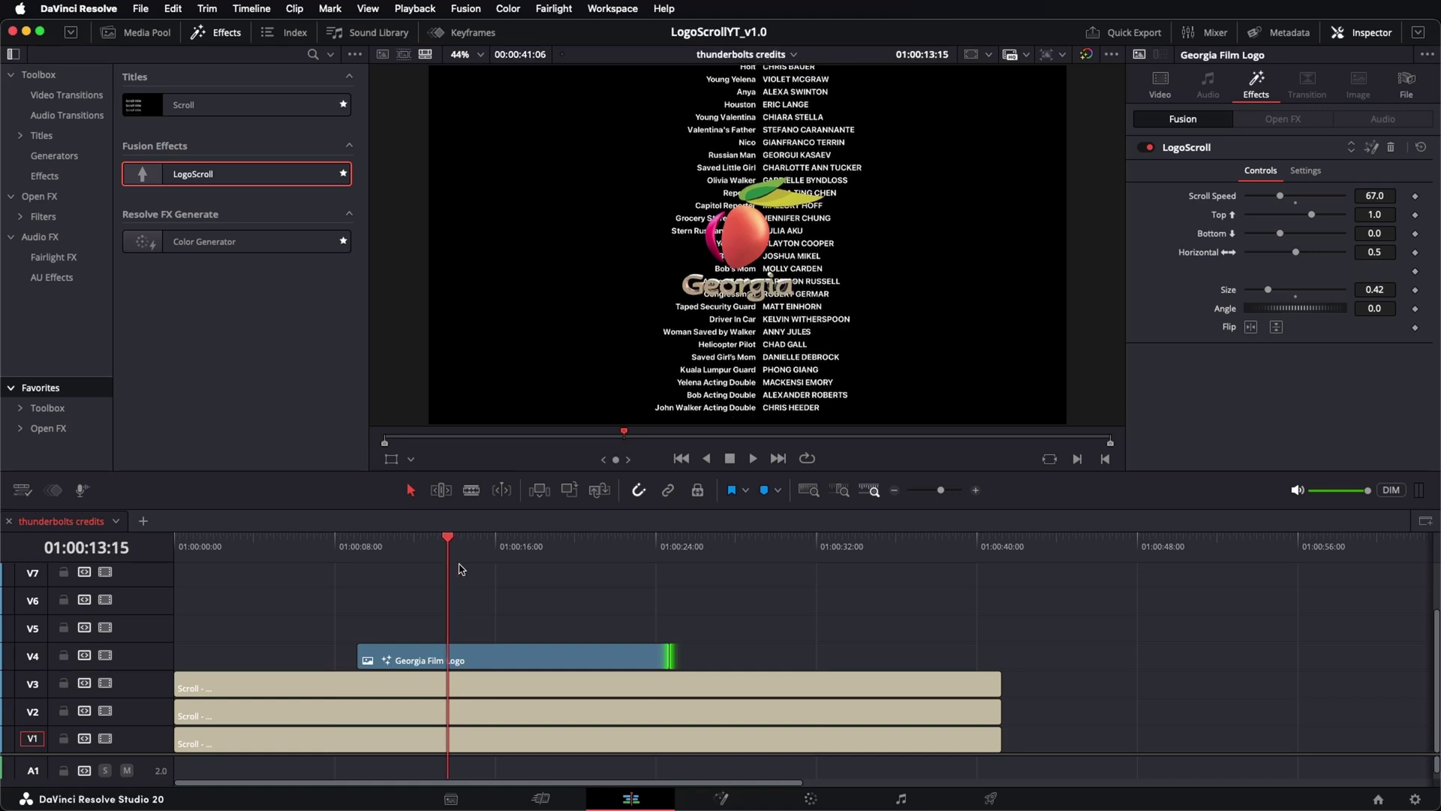
left_click(592, 553)
left_click_drag(498, 662, 692, 653)
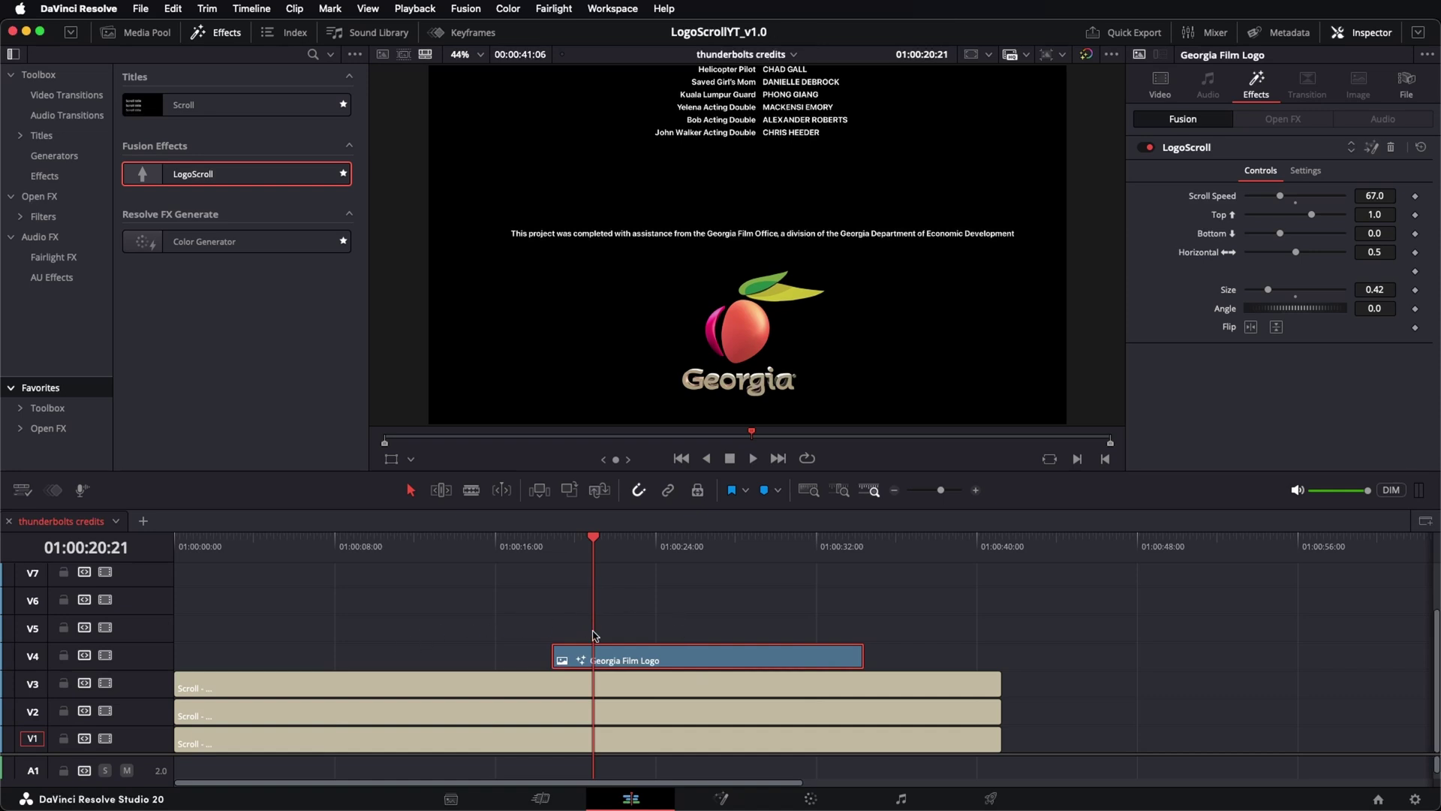
left_click_drag(593, 554, 547, 559)
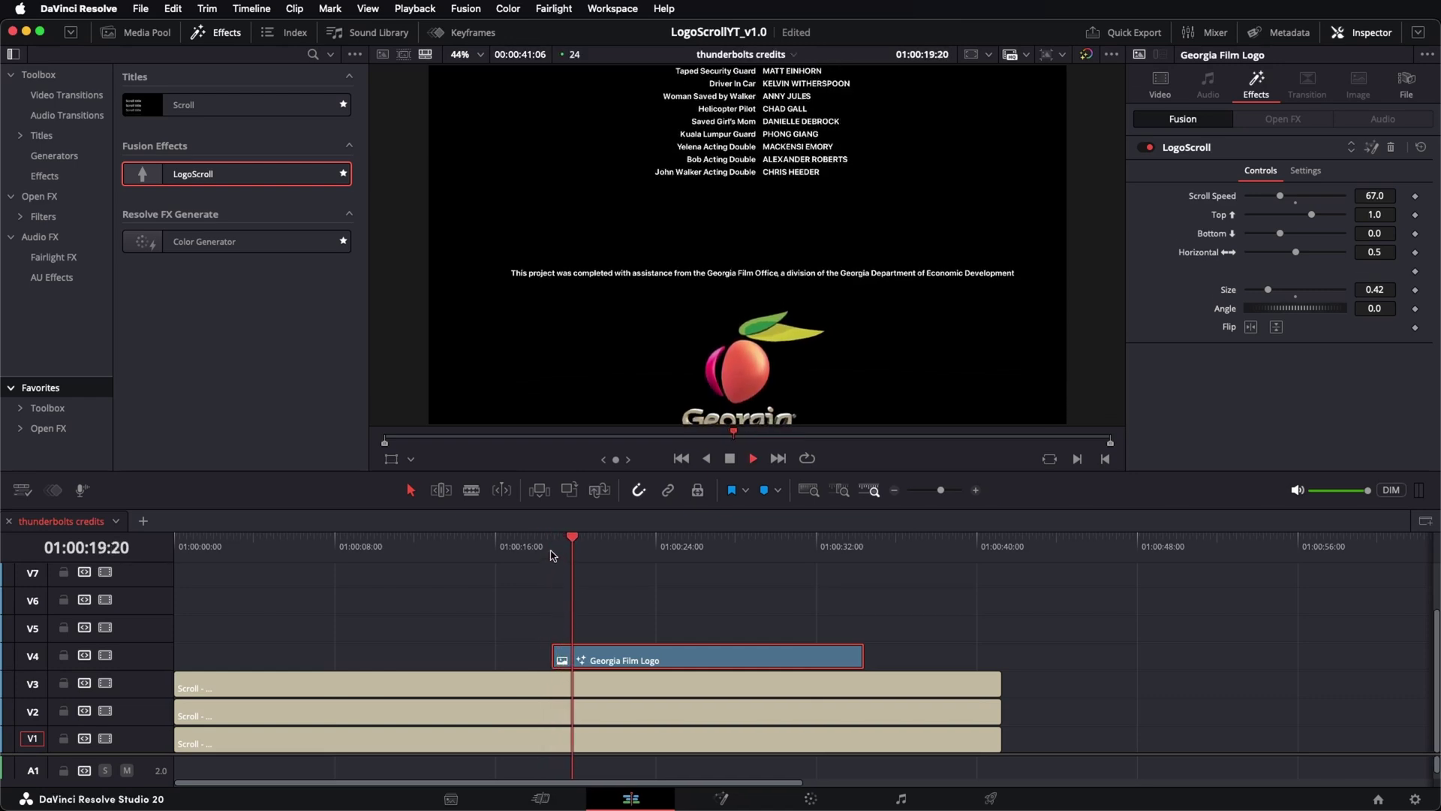
left_click(569, 555)
left_click_drag(569, 556, 554, 557)
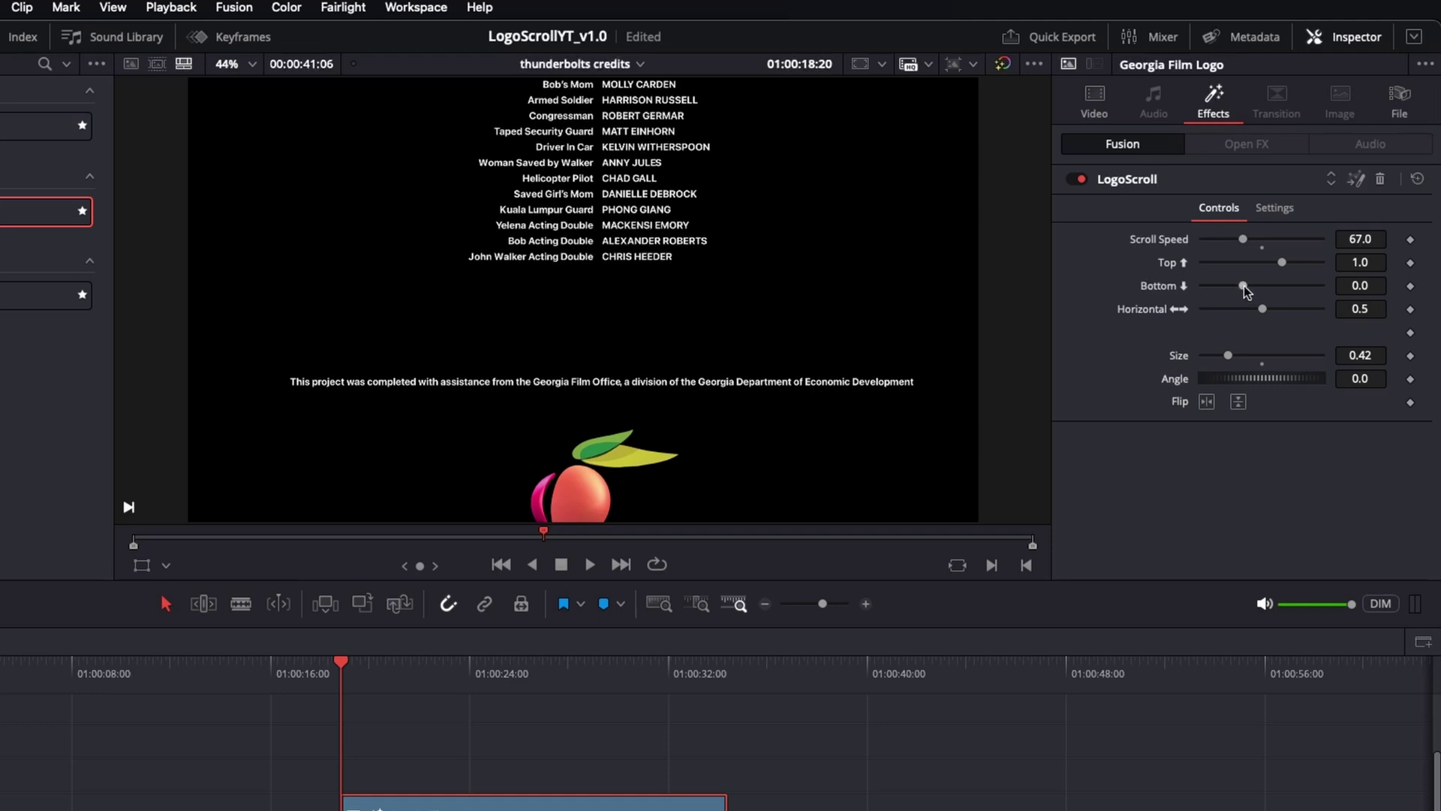
- Set the LogoScroll Bottom to -0.27 and shift the clip about three seconds earlier
left_click_drag(1244, 286, 1233, 287)
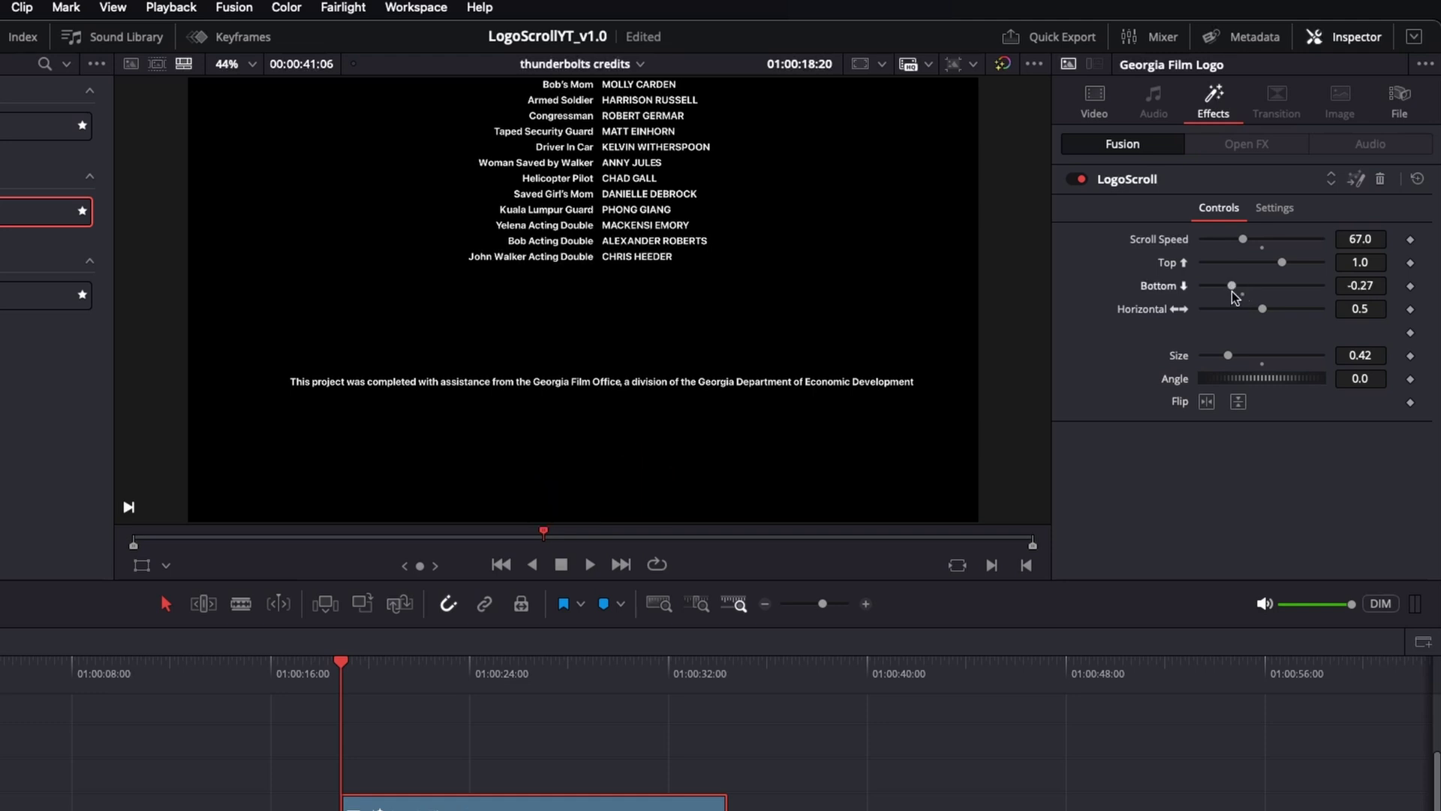
key("space")
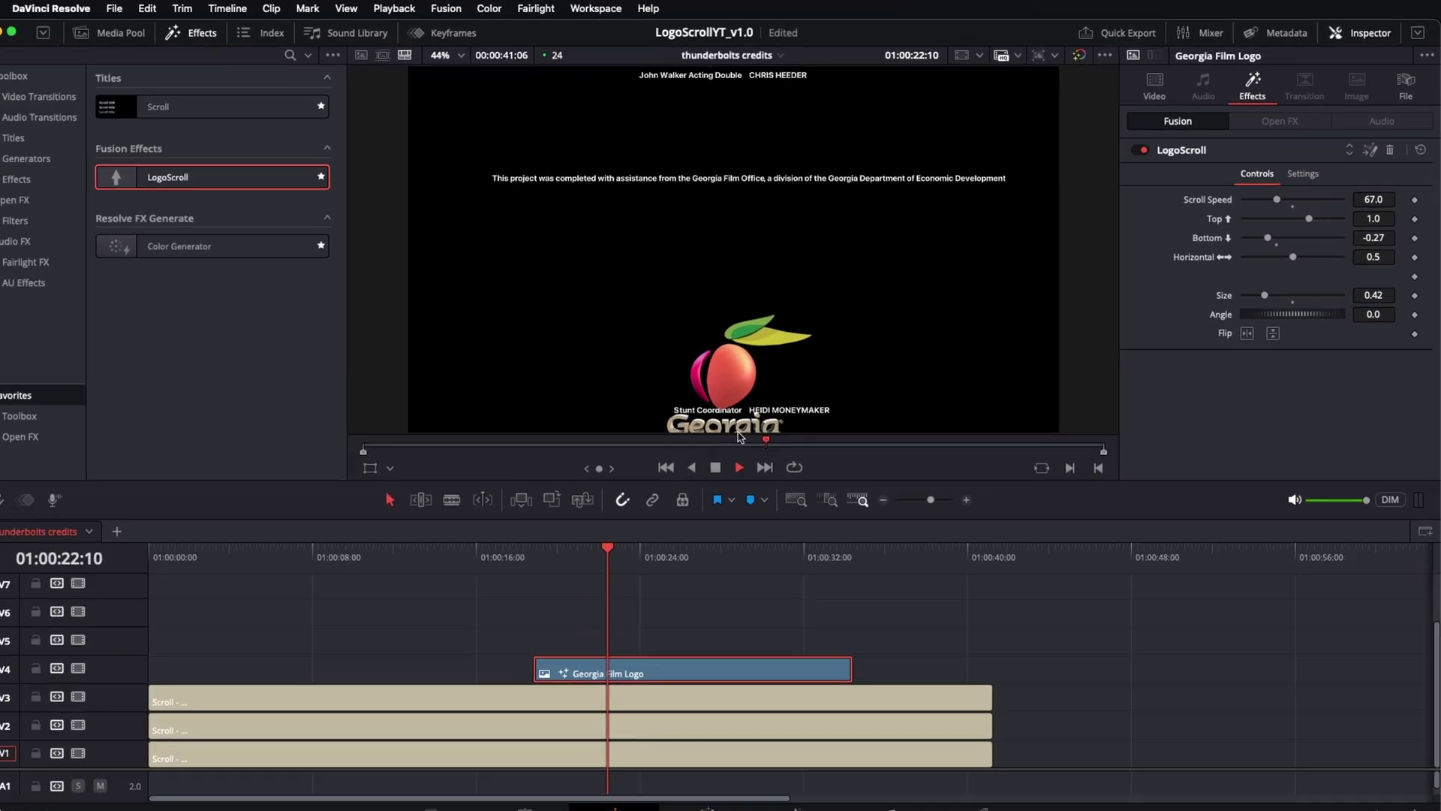
key("space")
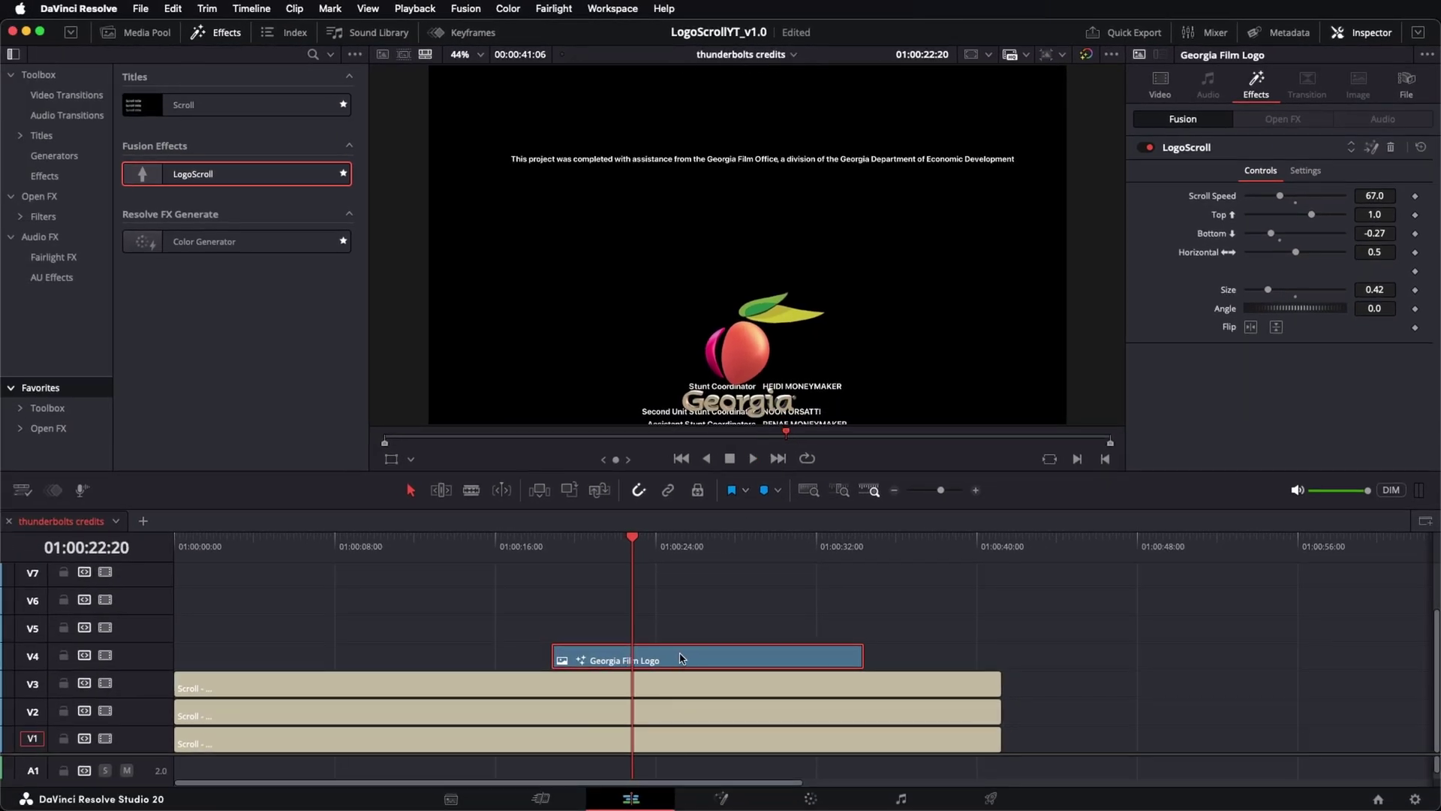
left_click_drag(698, 661, 636, 658)
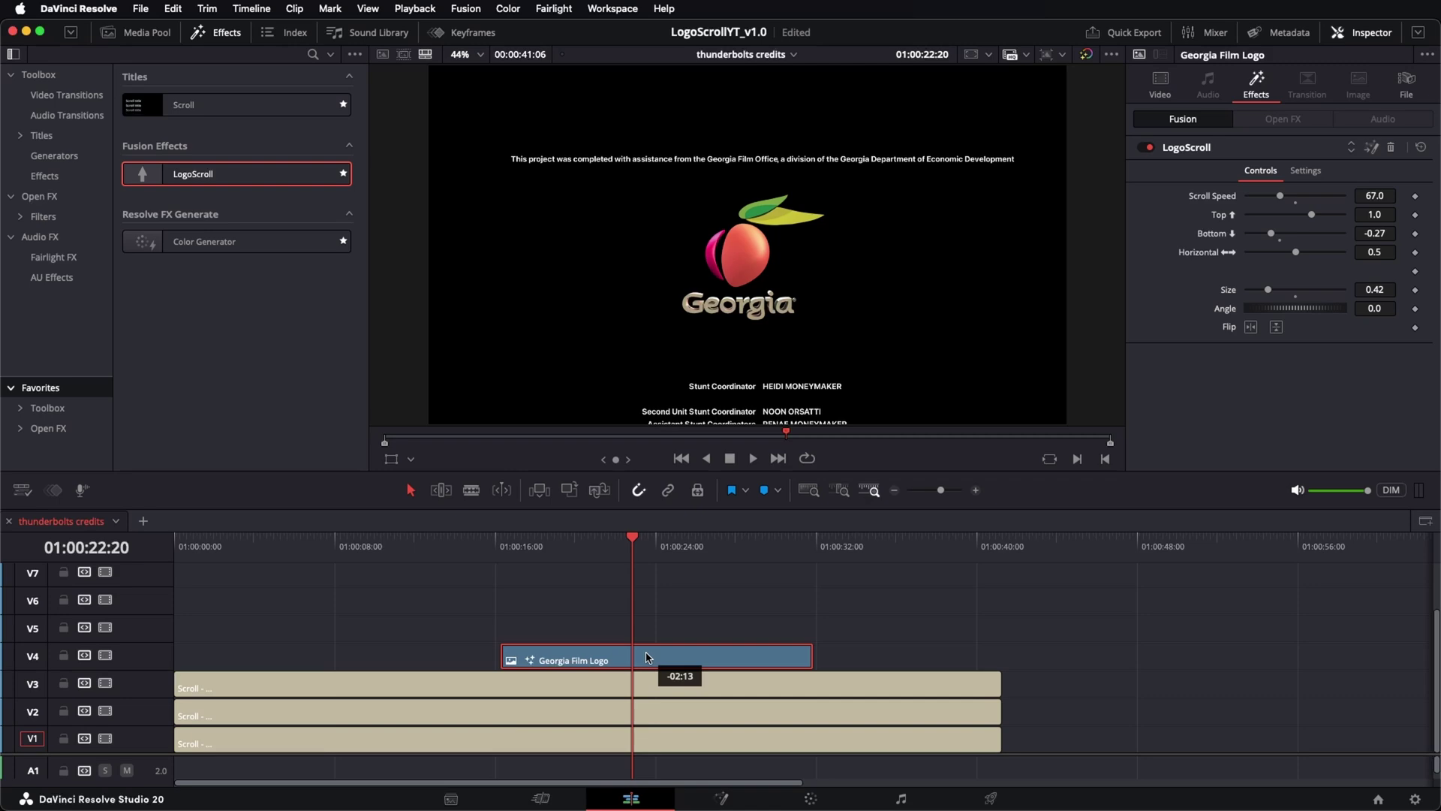
left_click(486, 548)
- Set the Georgia logo's LogoScroll Top to 1.17
key("space")
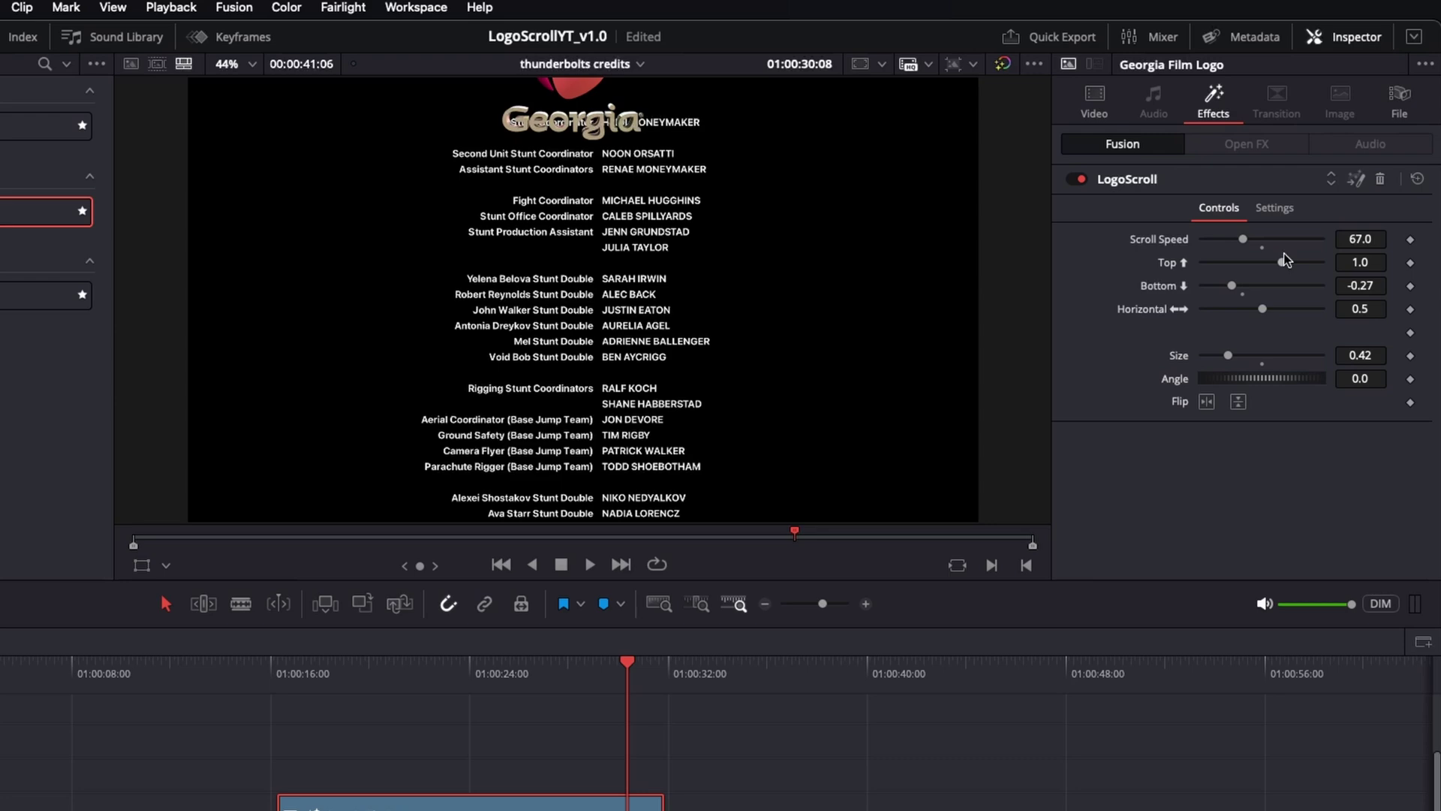
left_click_drag(1283, 261, 1289, 261)
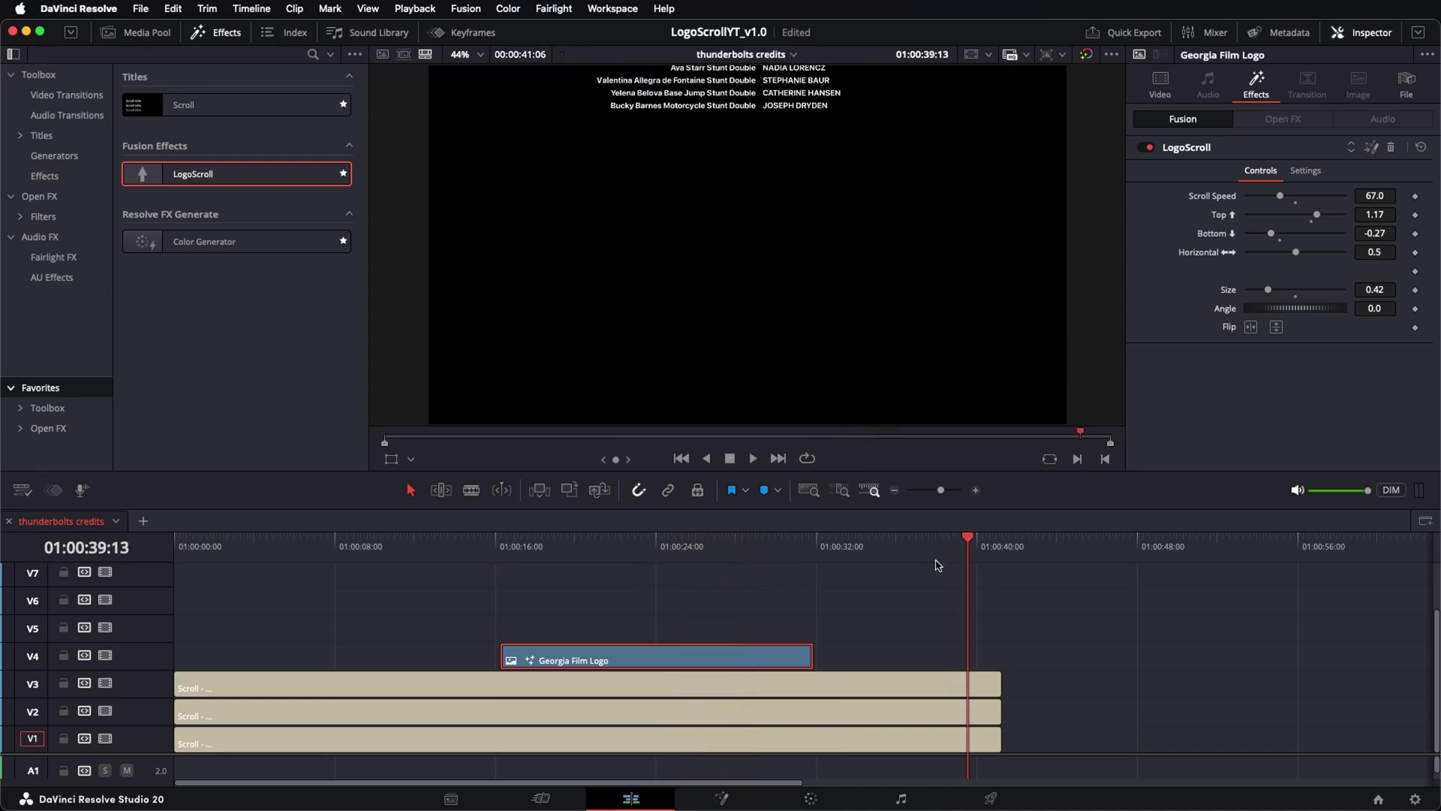
left_click(952, 559)
left_click_drag(952, 559, 957, 561)
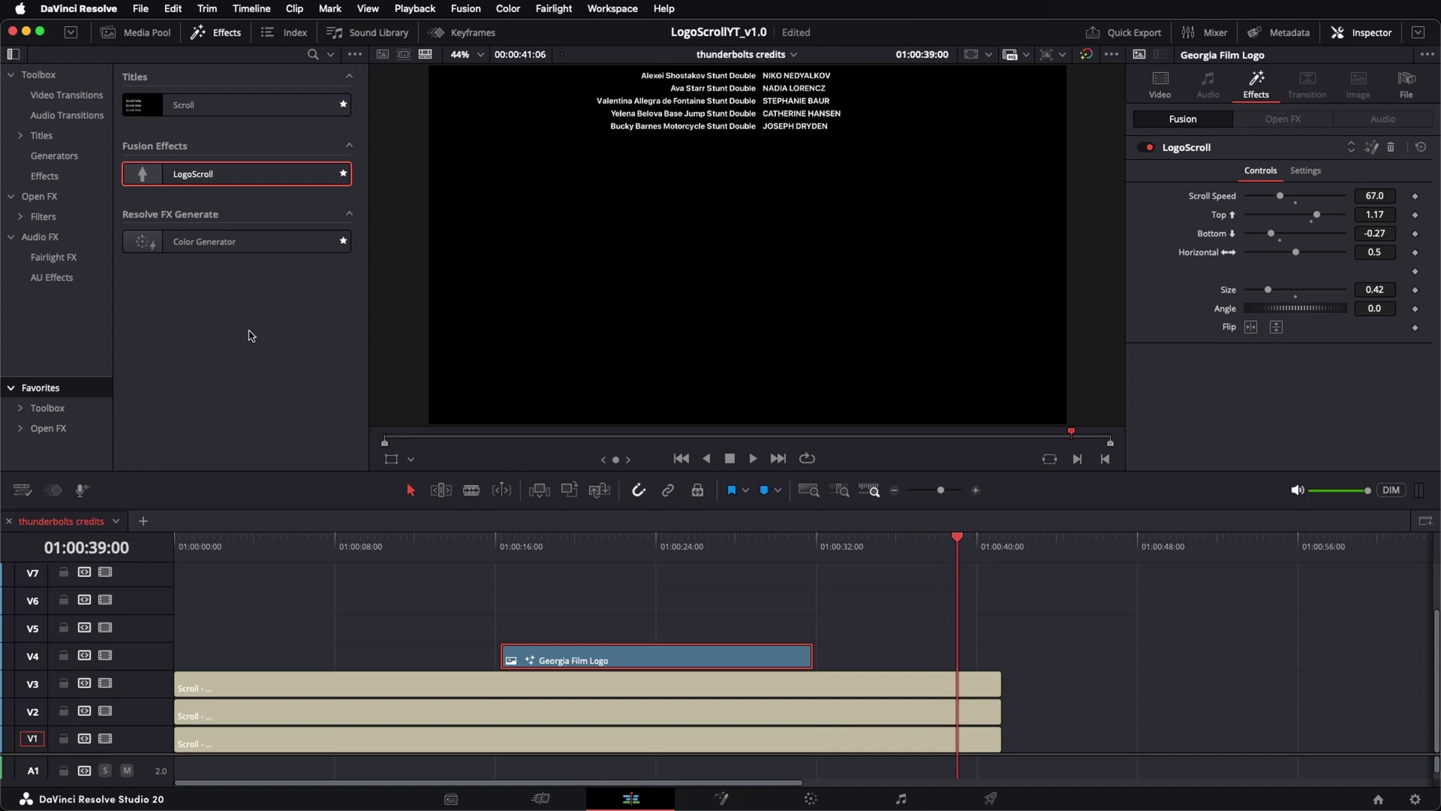
- Place the Arri Logo on V4 and the Dolby Logo on V5 near the credits' end
left_click(135, 32)
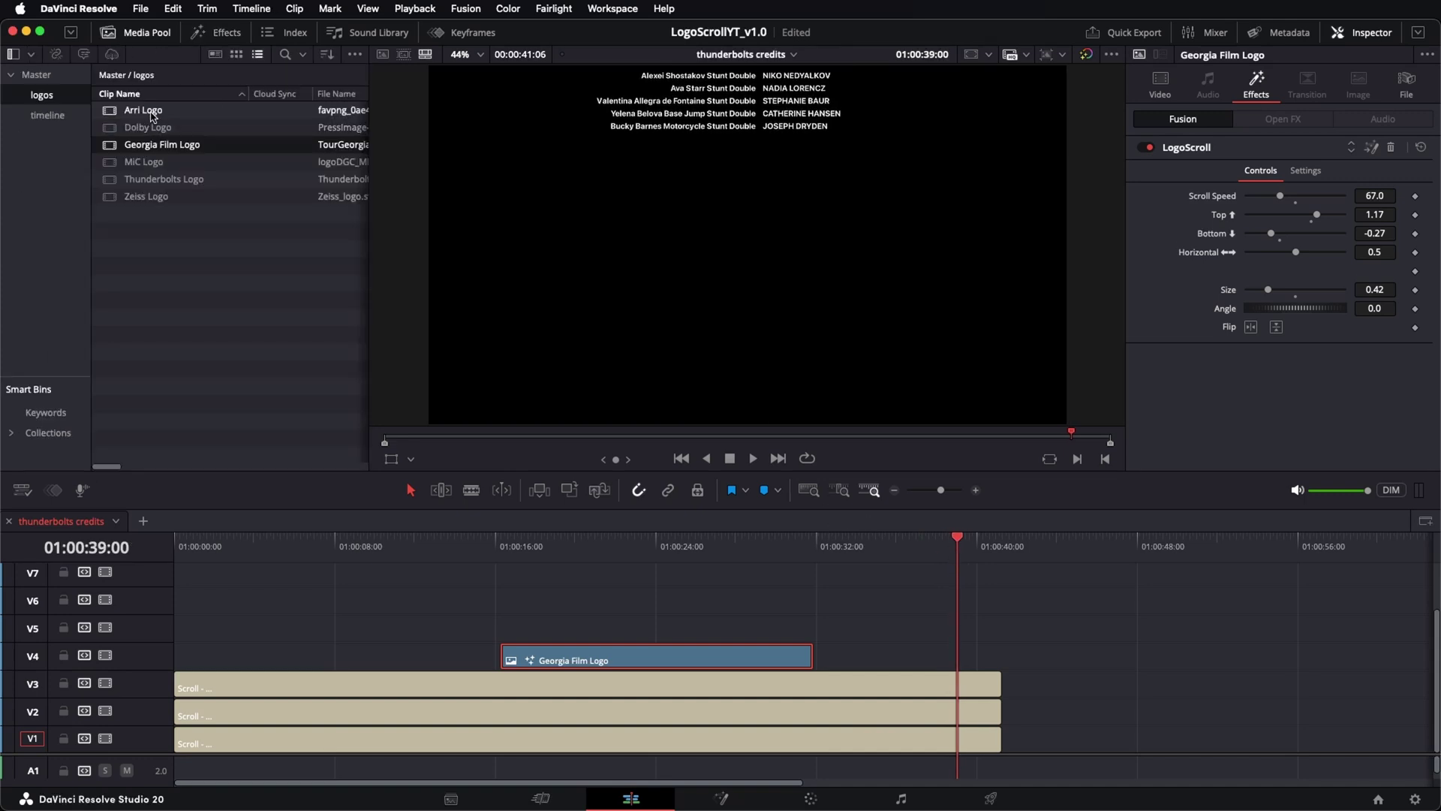
left_click_drag(143, 110, 881, 659)
left_click(918, 542)
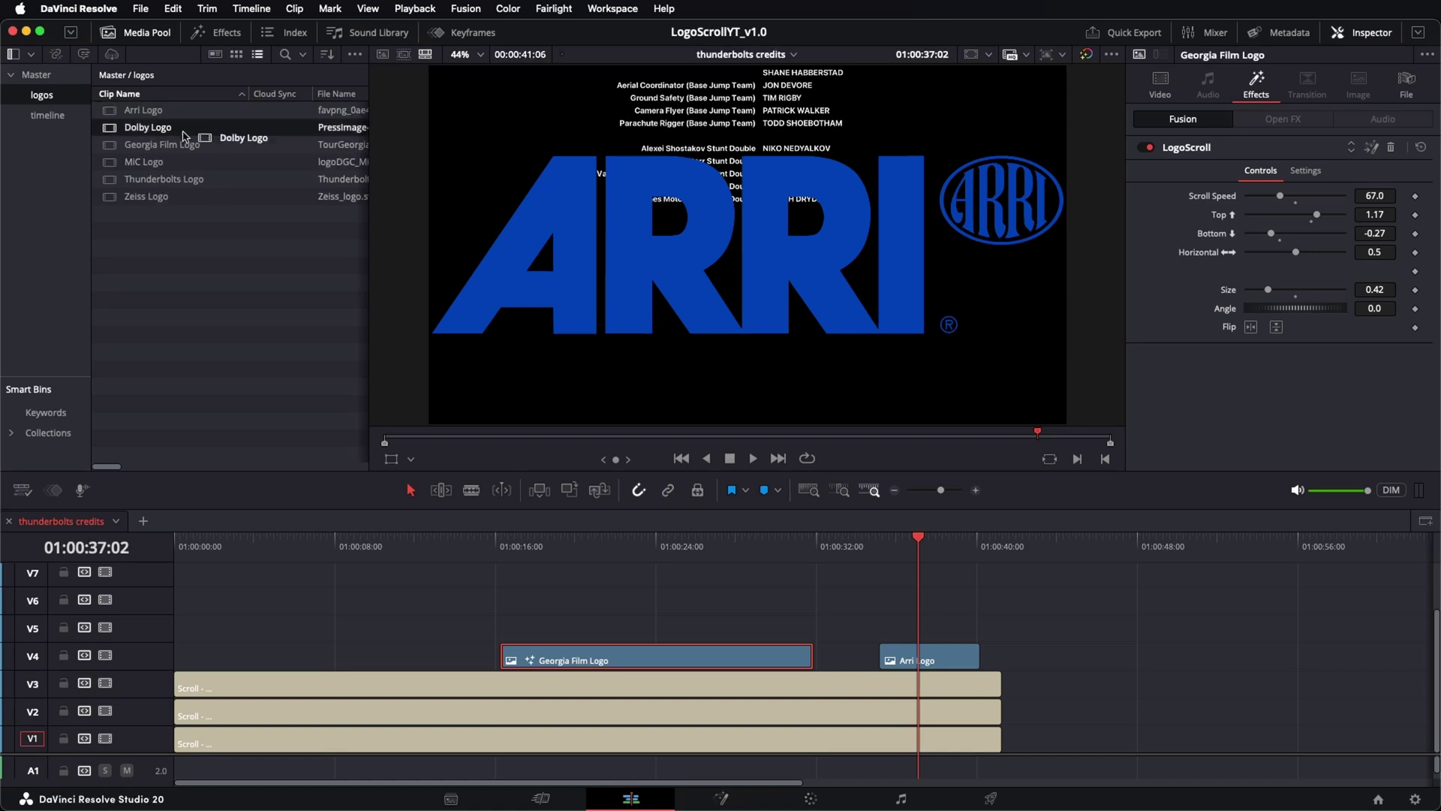
left_click_drag(184, 138, 931, 629)
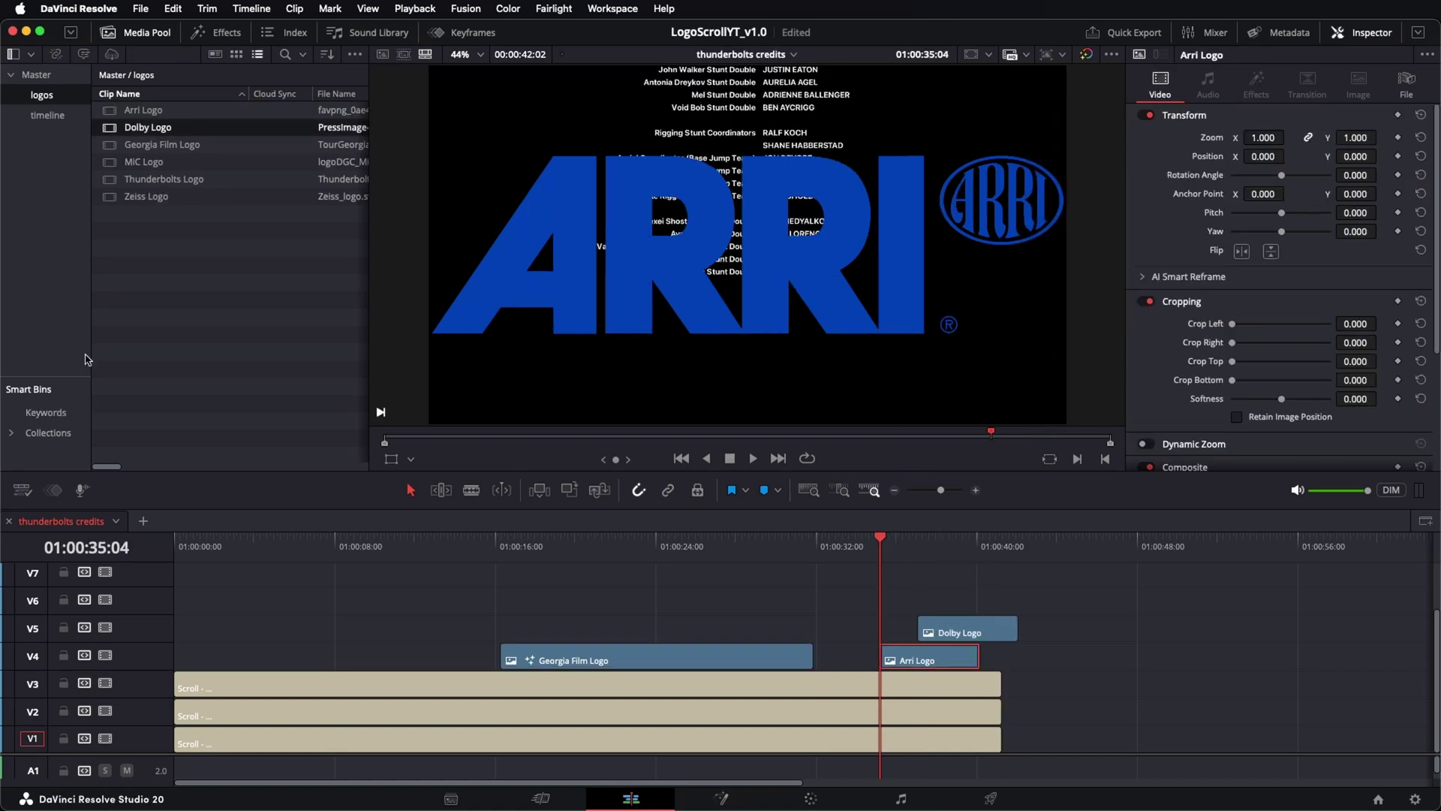
- Apply LogoScroll to the Arri Logo clip and shrink it to size 0.22
left_click(194, 32)
left_click_drag(192, 173, 909, 659)
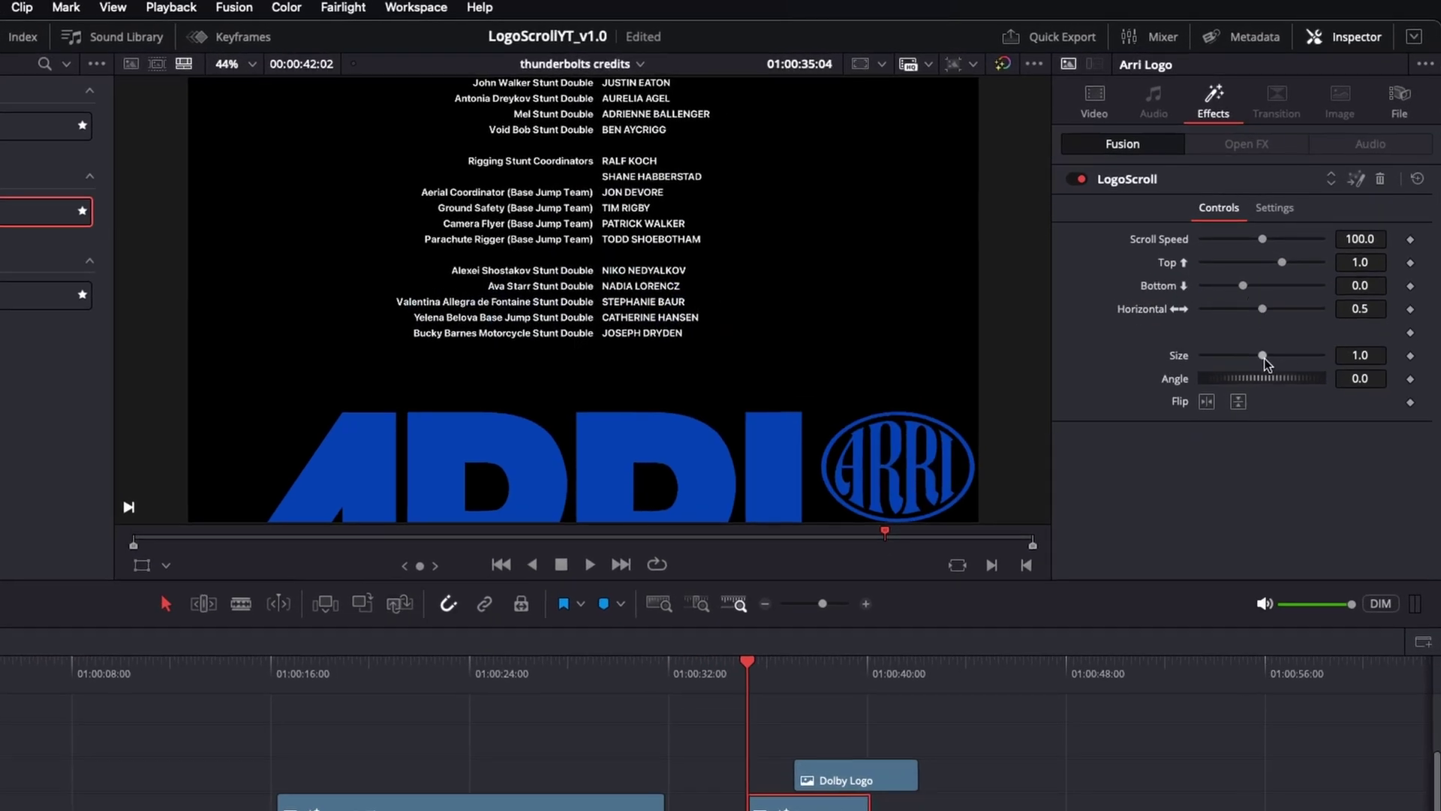
left_click_drag(1263, 358, 1215, 358)
left_click(700, 674)
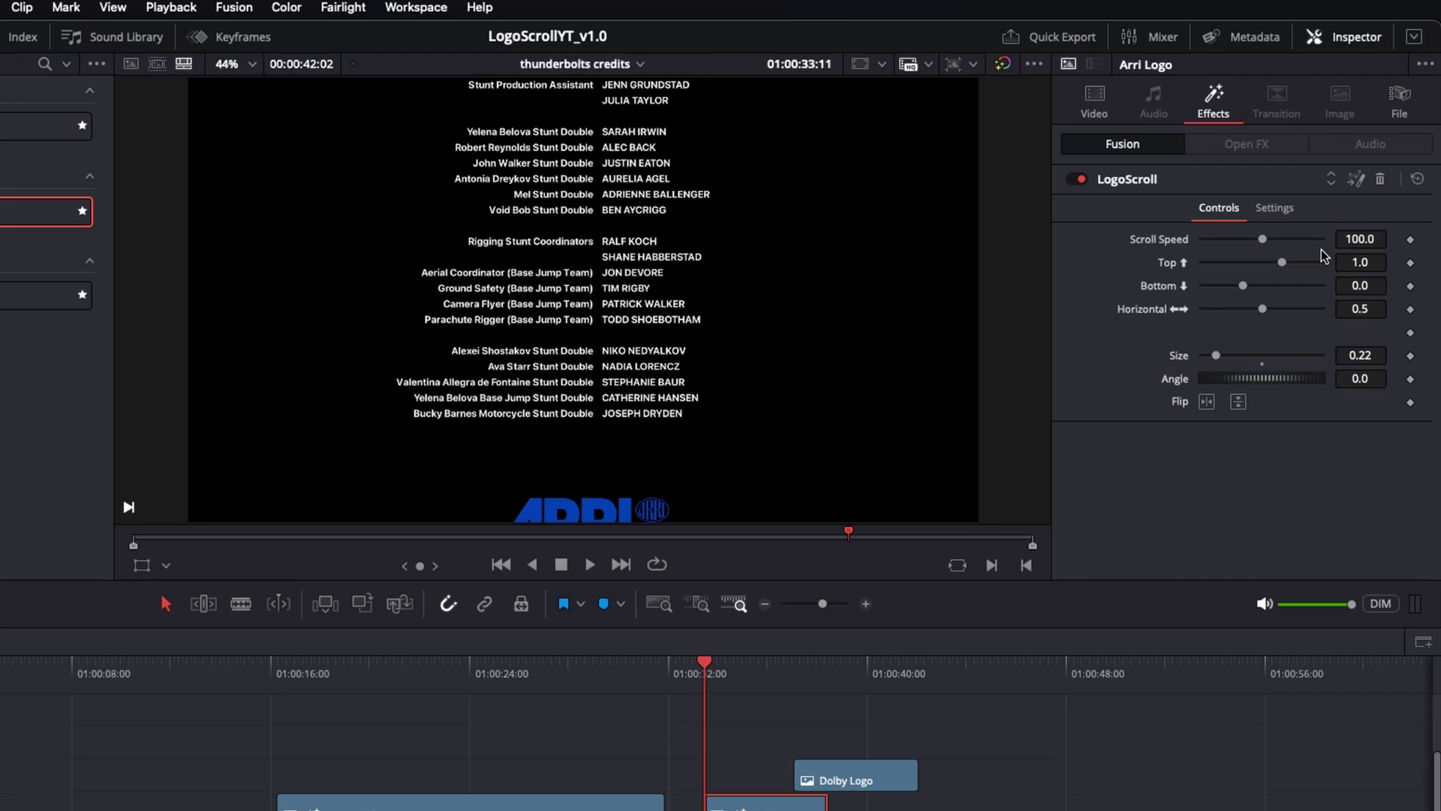
- Set the ARRI logo's scroll speed to 67.0 and horizontal position to 0.338
key("space")
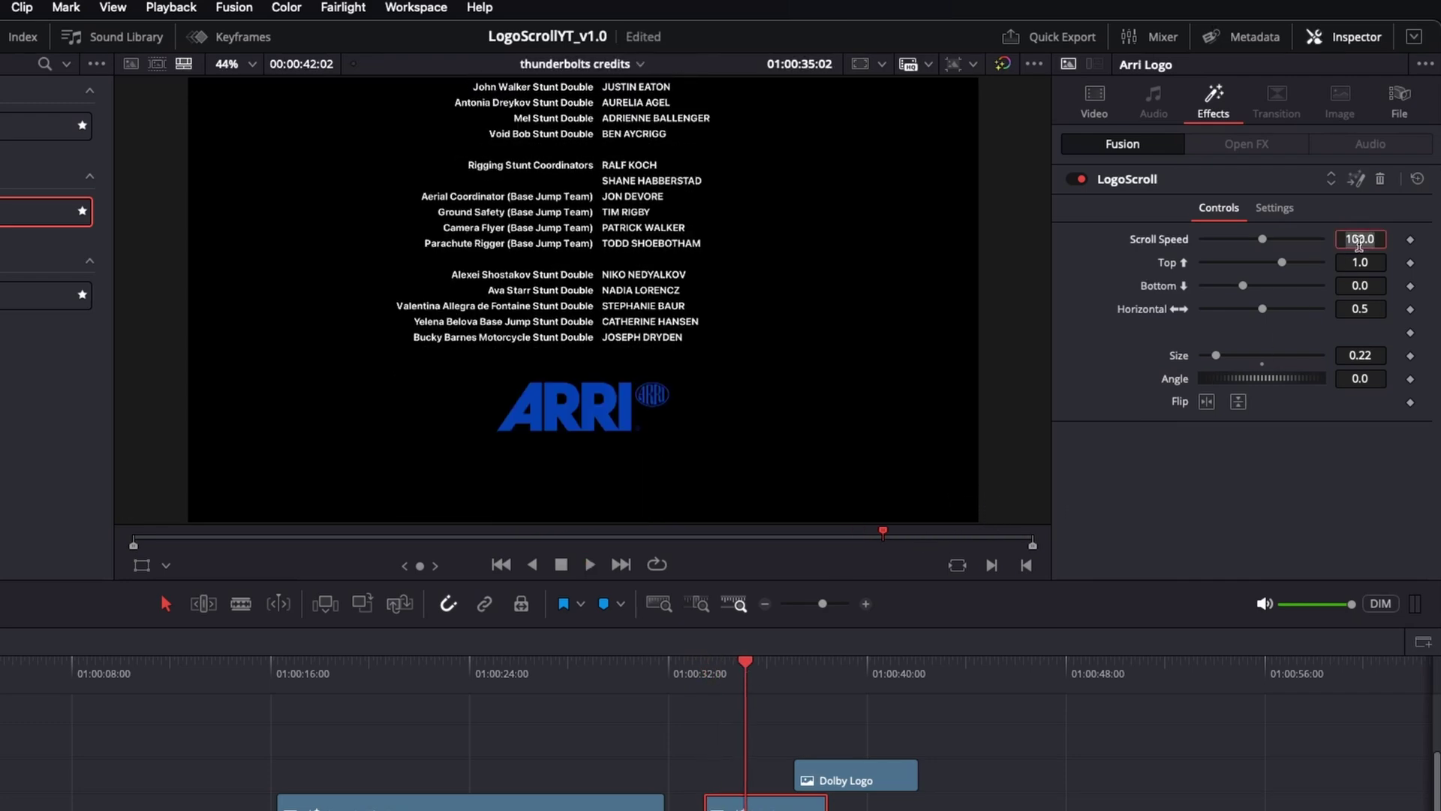
key("Tab")
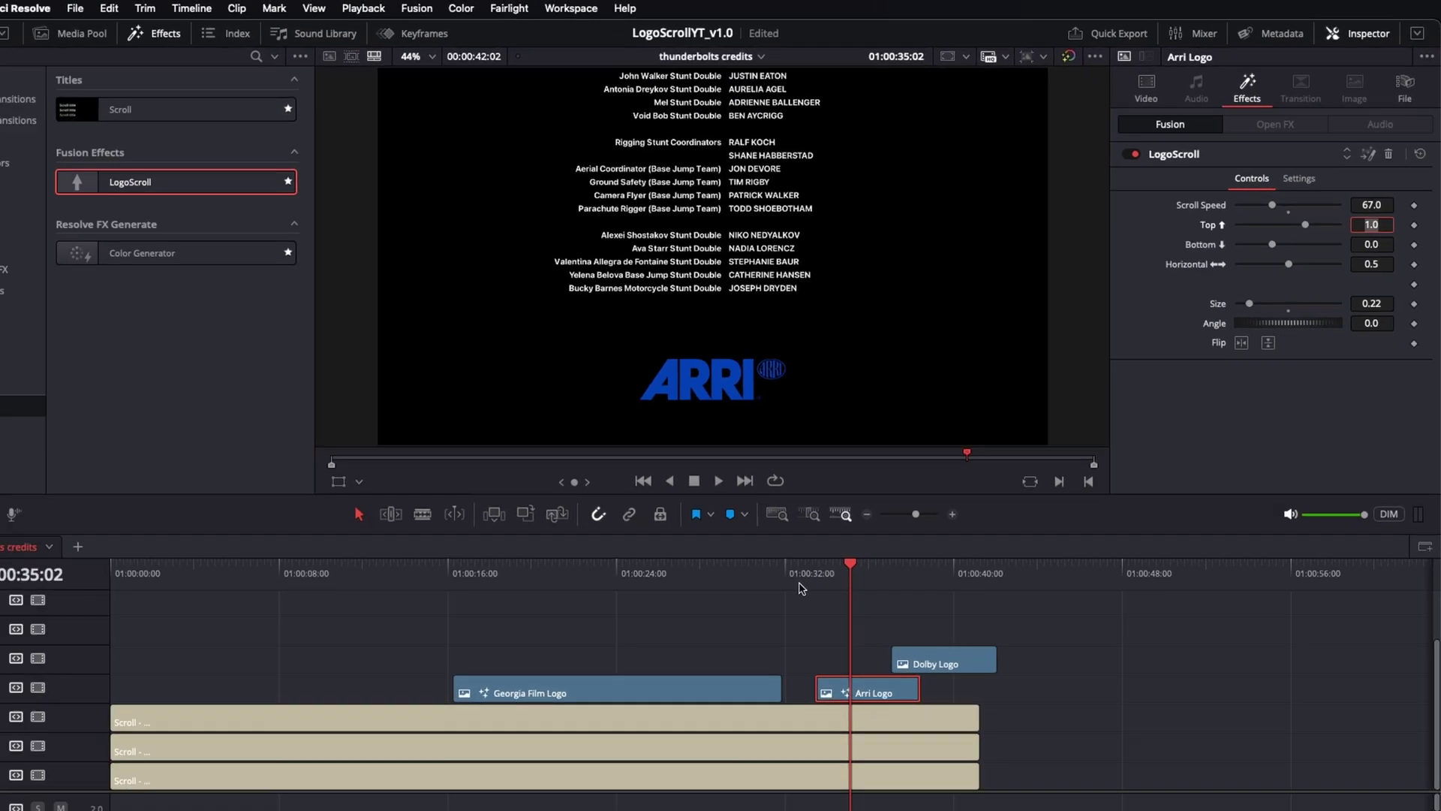
left_click(696, 680)
key("space")
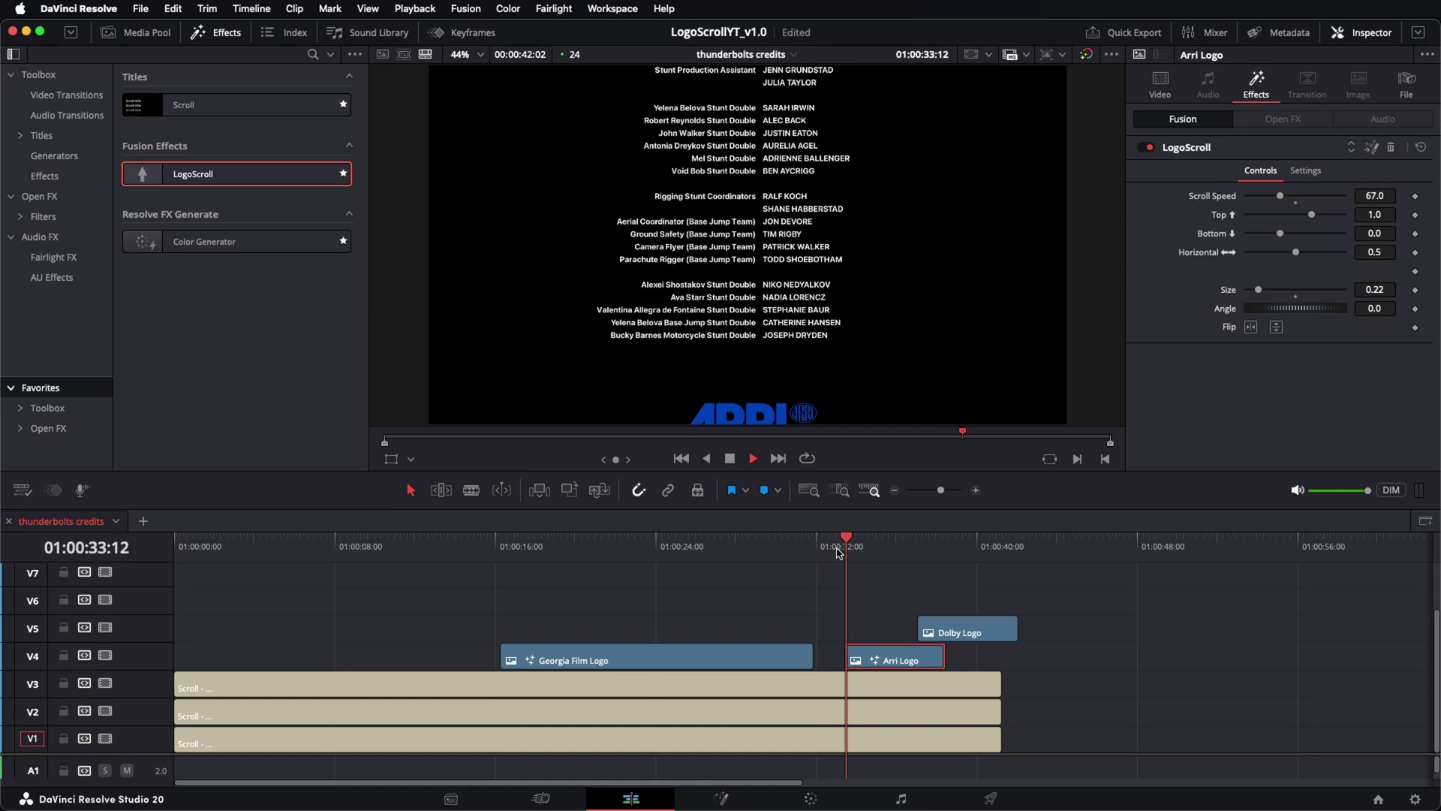
key("space")
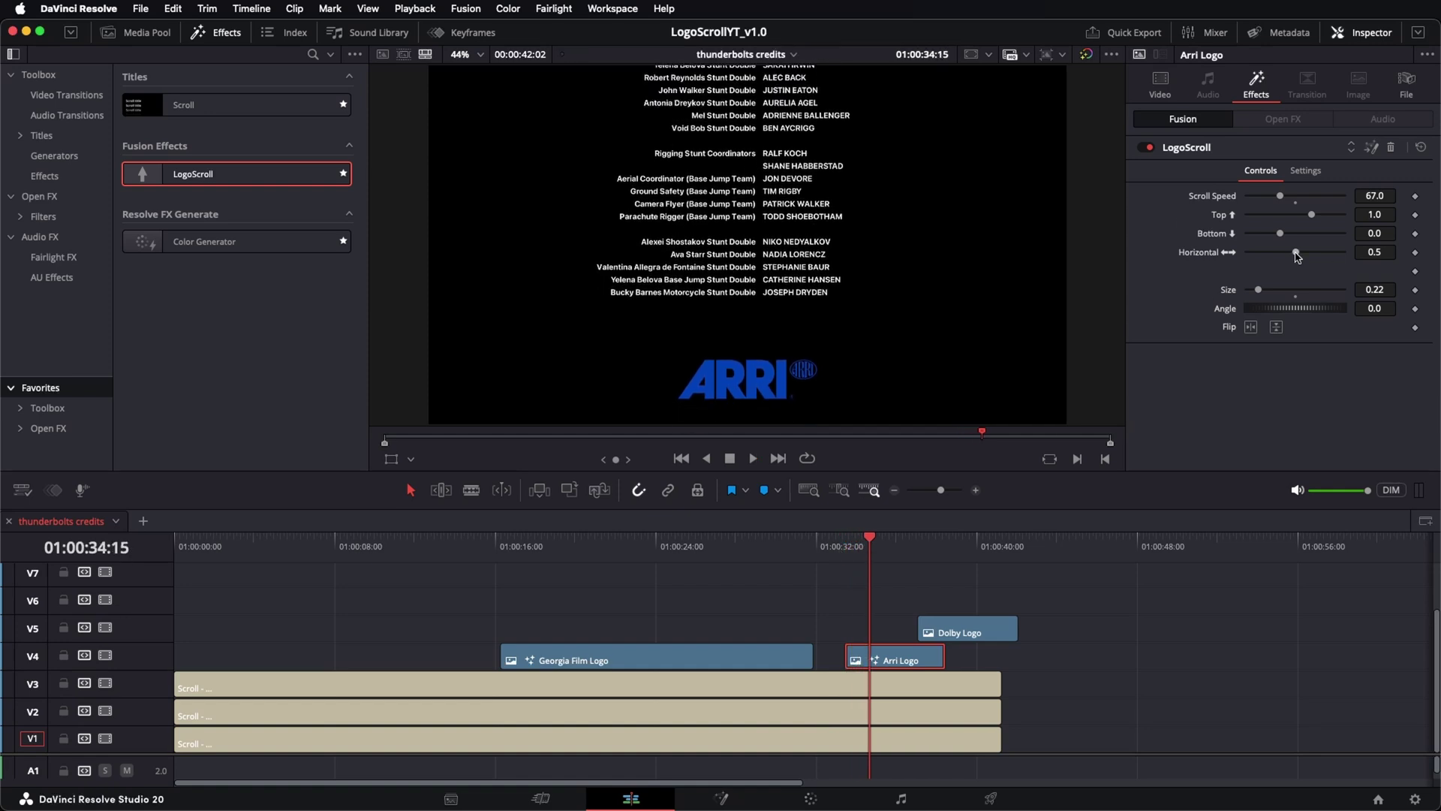
left_click_drag(1296, 255, 1287, 255)
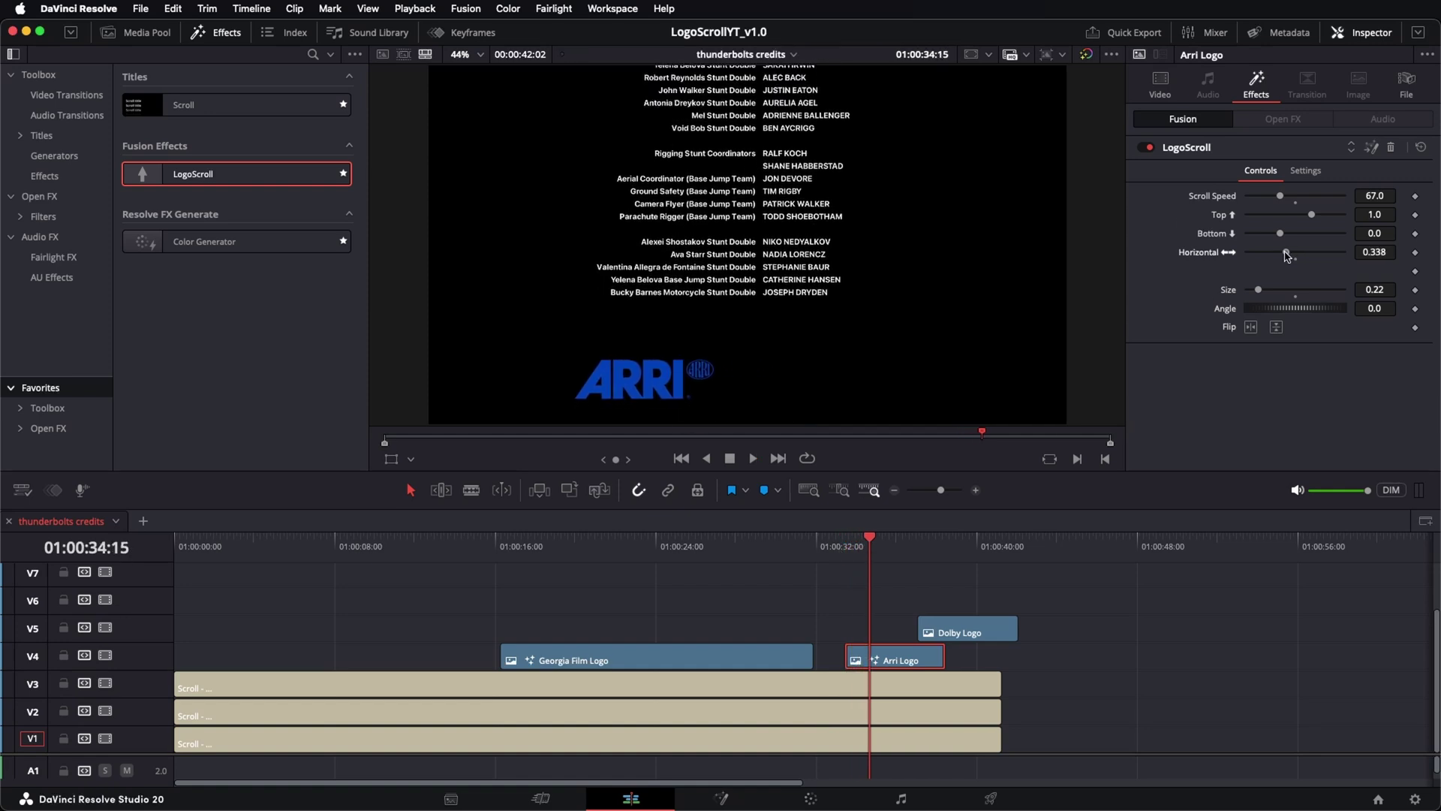
- Nudge the Dolby Logo clip slightly earlier on V5
left_click(956, 633)
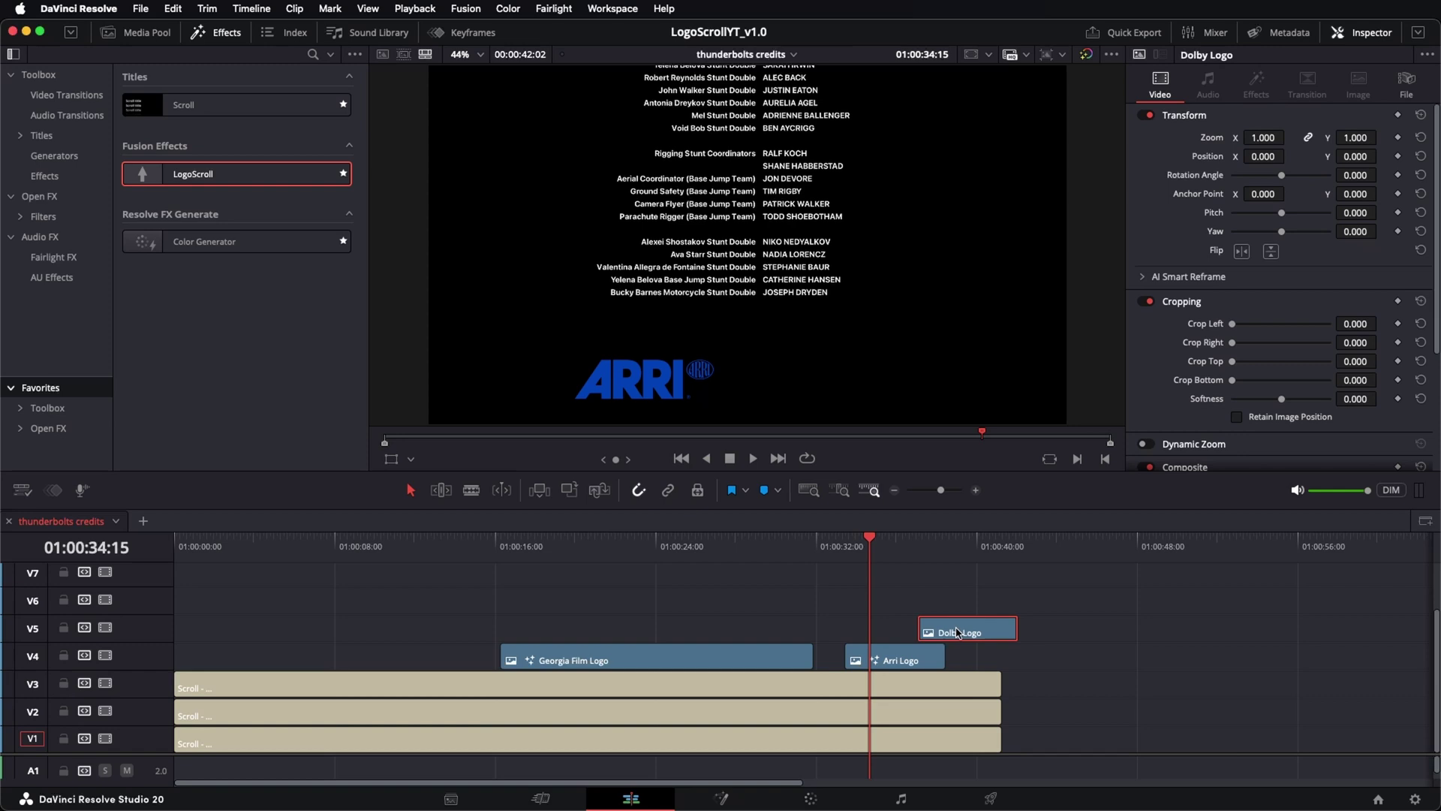
left_click_drag(928, 634, 911, 634)
left_click_drag(923, 545, 961, 563)
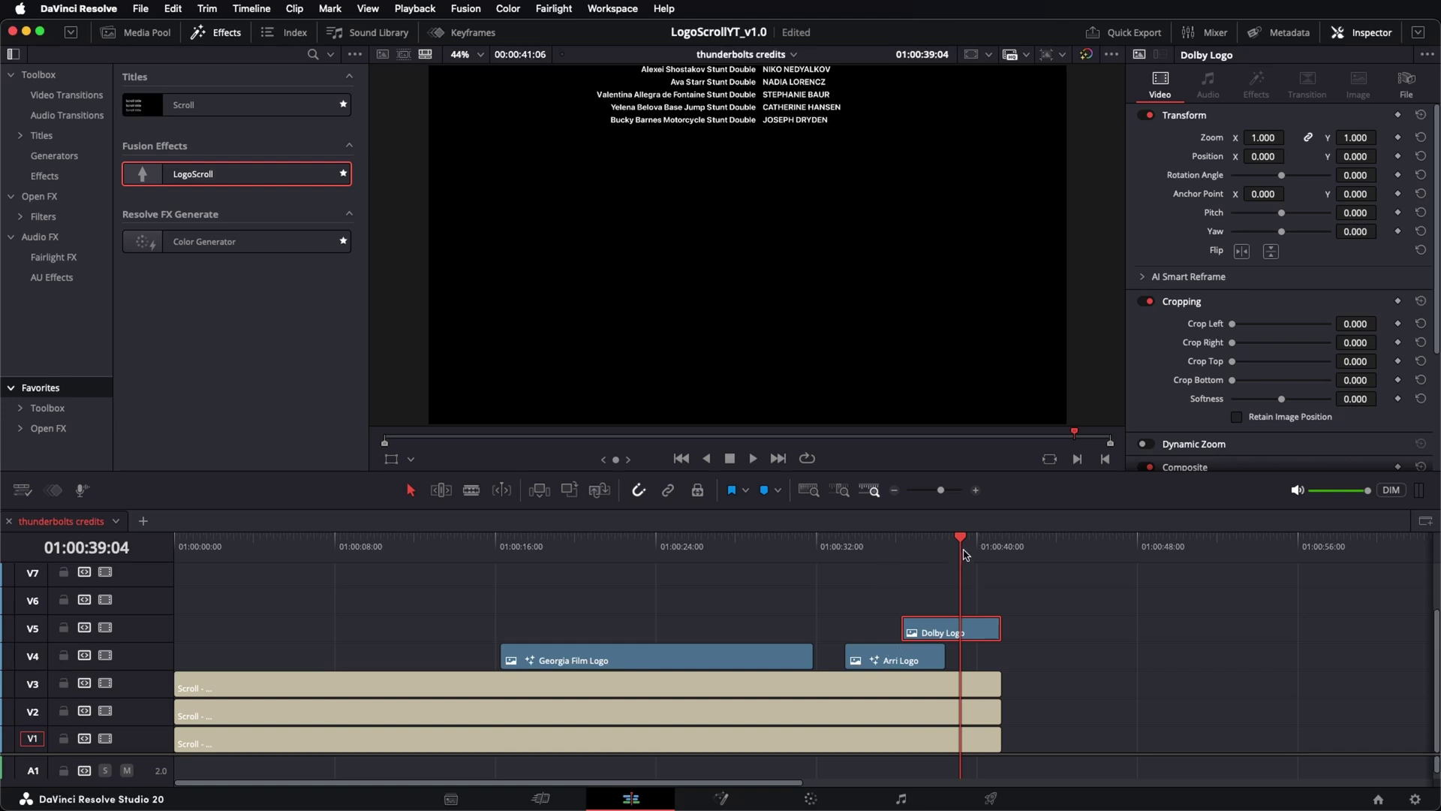
left_click_drag(966, 555, 968, 553)
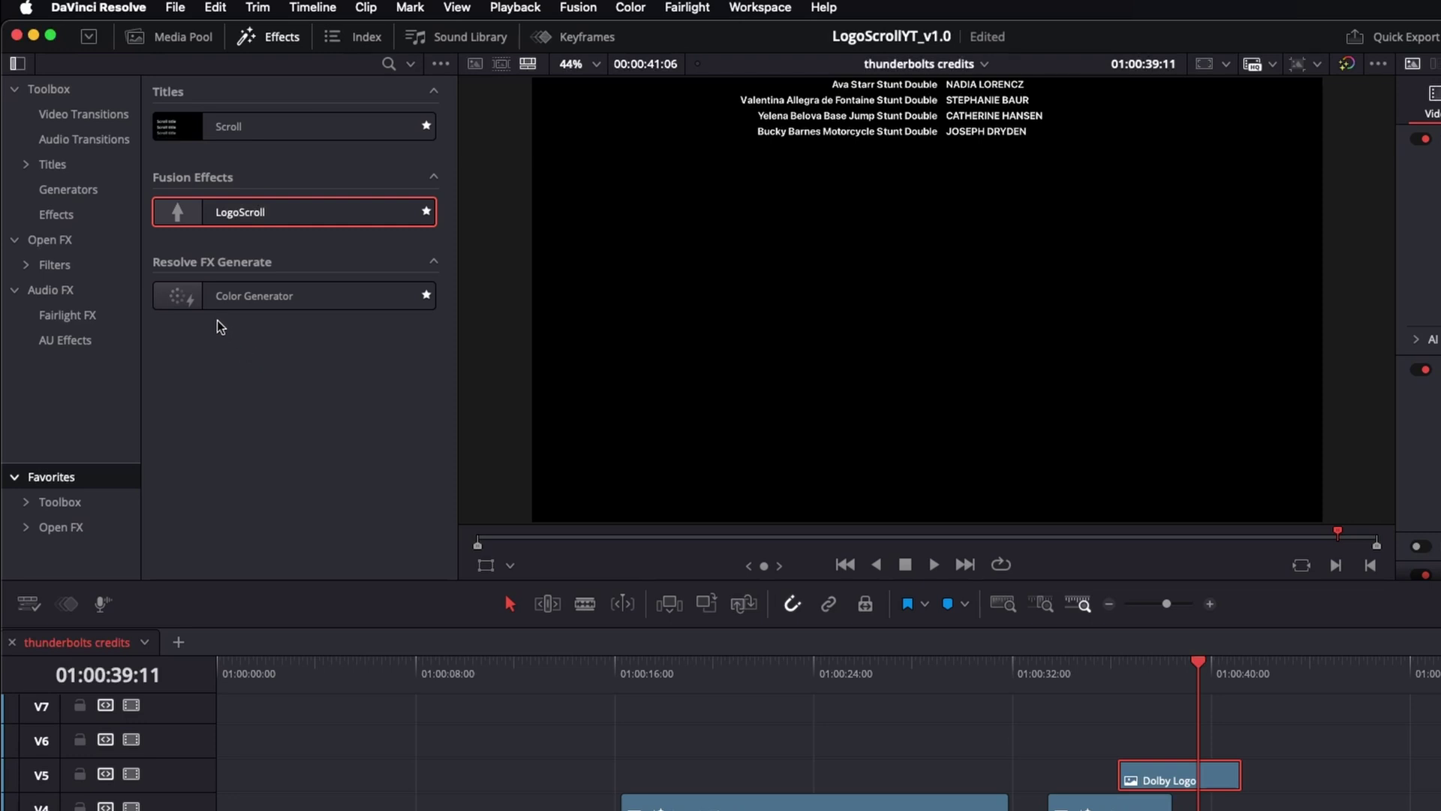
- Add a Color Generator to the Dolby Logo clip and set its colour to White
left_click_drag(182, 296, 1150, 776)
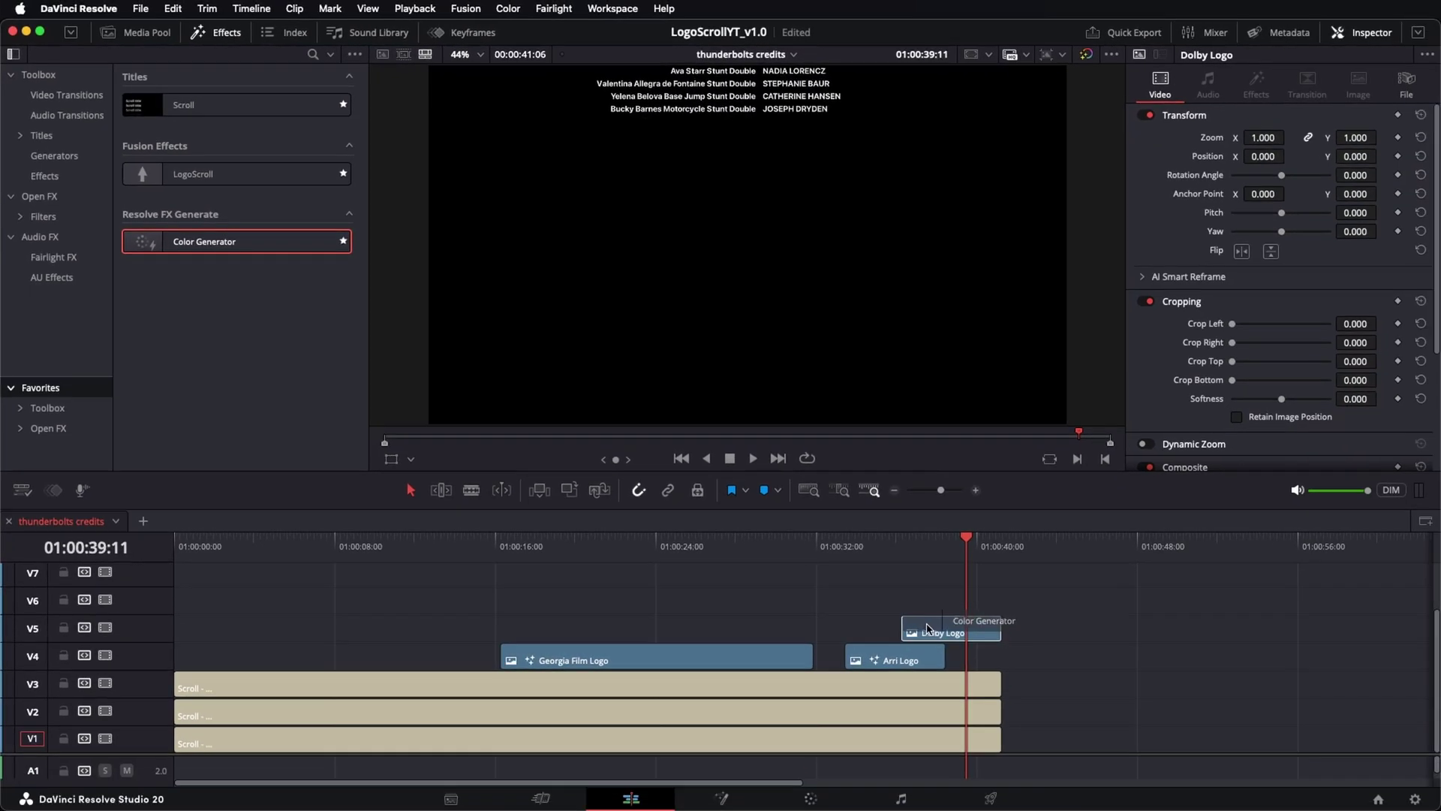
left_click_drag(928, 629, 930, 630)
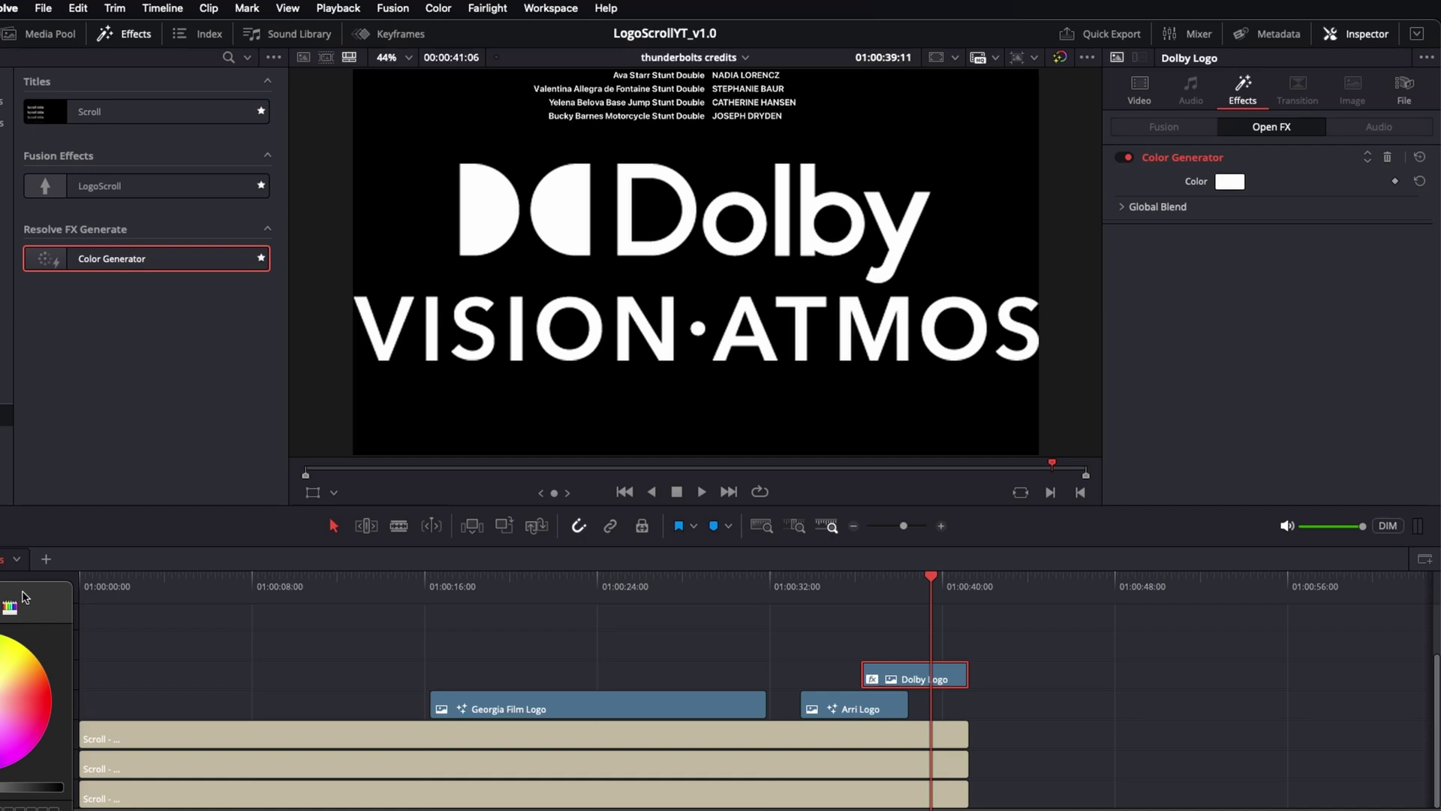
left_click_drag(100, 575, 1209, 270)
left_click(1182, 335)
left_click(1173, 489)
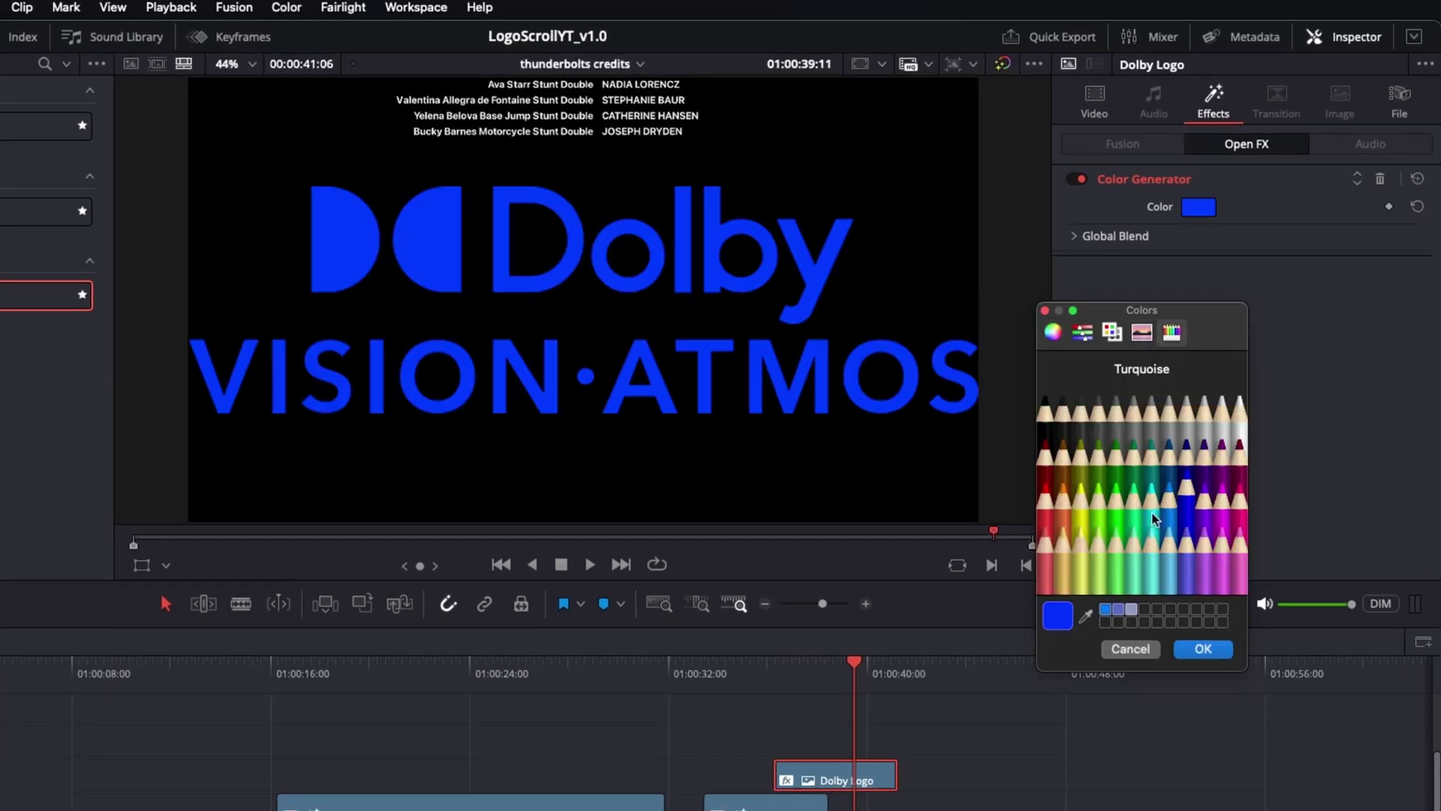
left_click(1081, 525)
left_click(1112, 332)
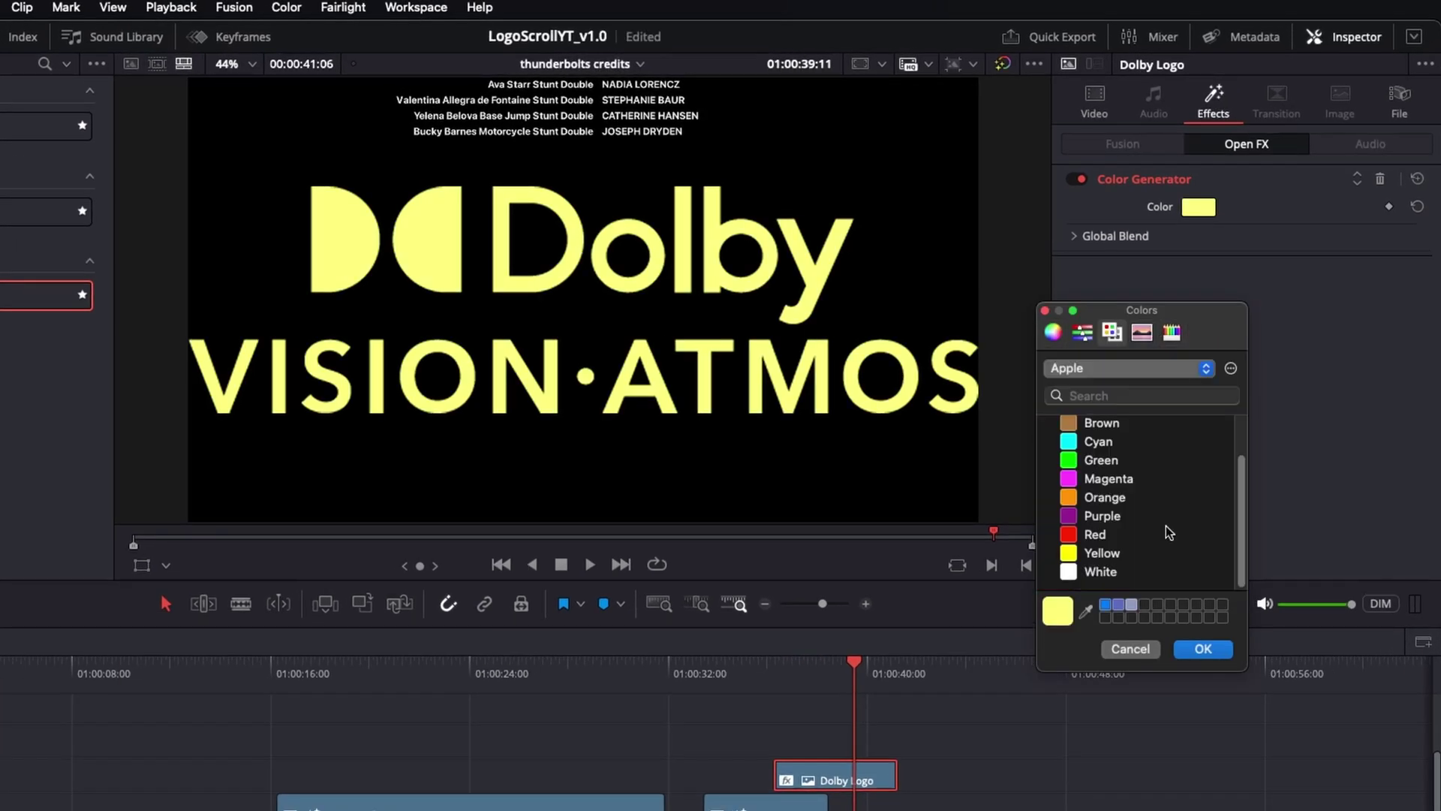
left_click(1140, 573)
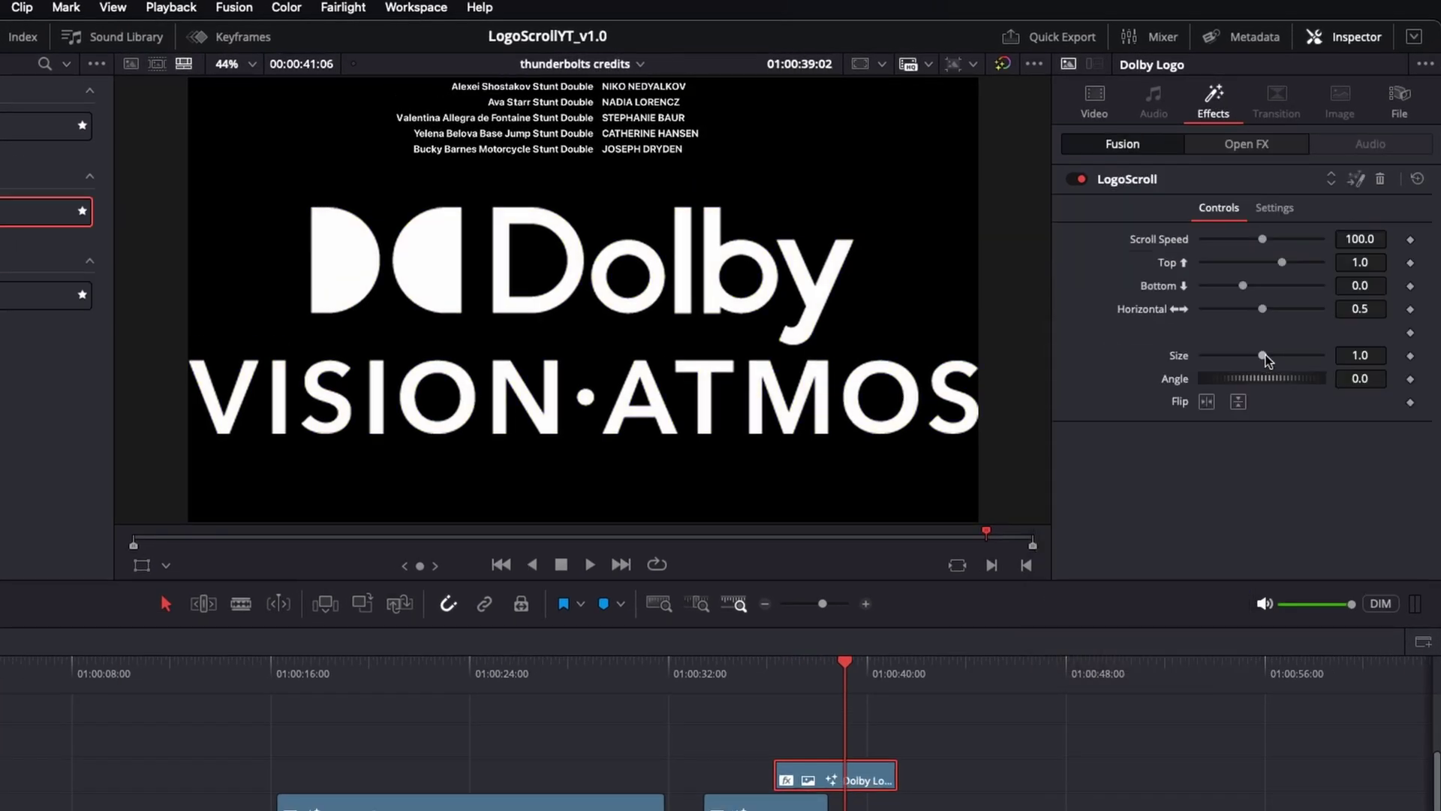
- Shrink the Dolby logo and line its clip up with the Arri Logo clip
left_click_drag(1265, 354, 1245, 357)
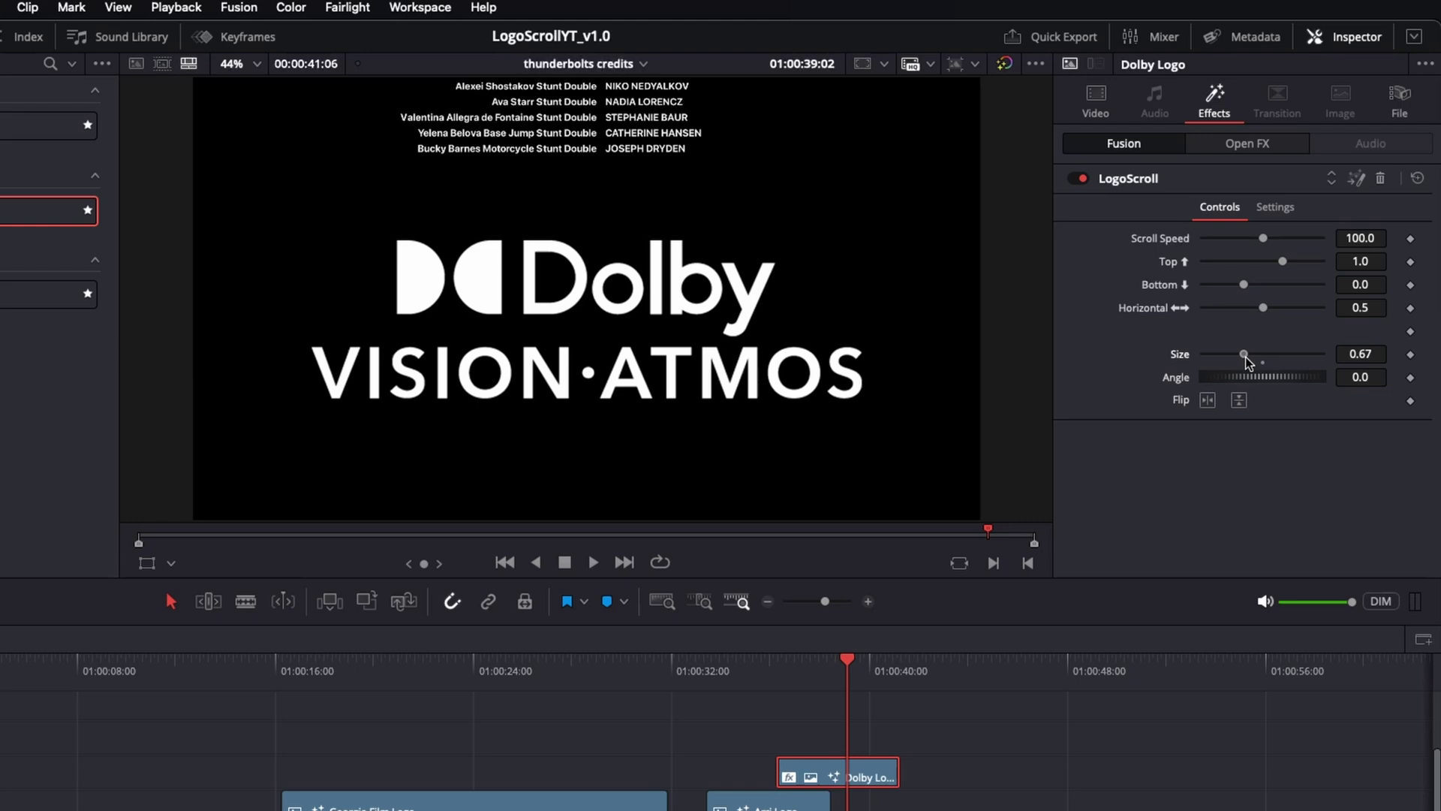
left_click_drag(953, 622, 893, 627)
key("j")
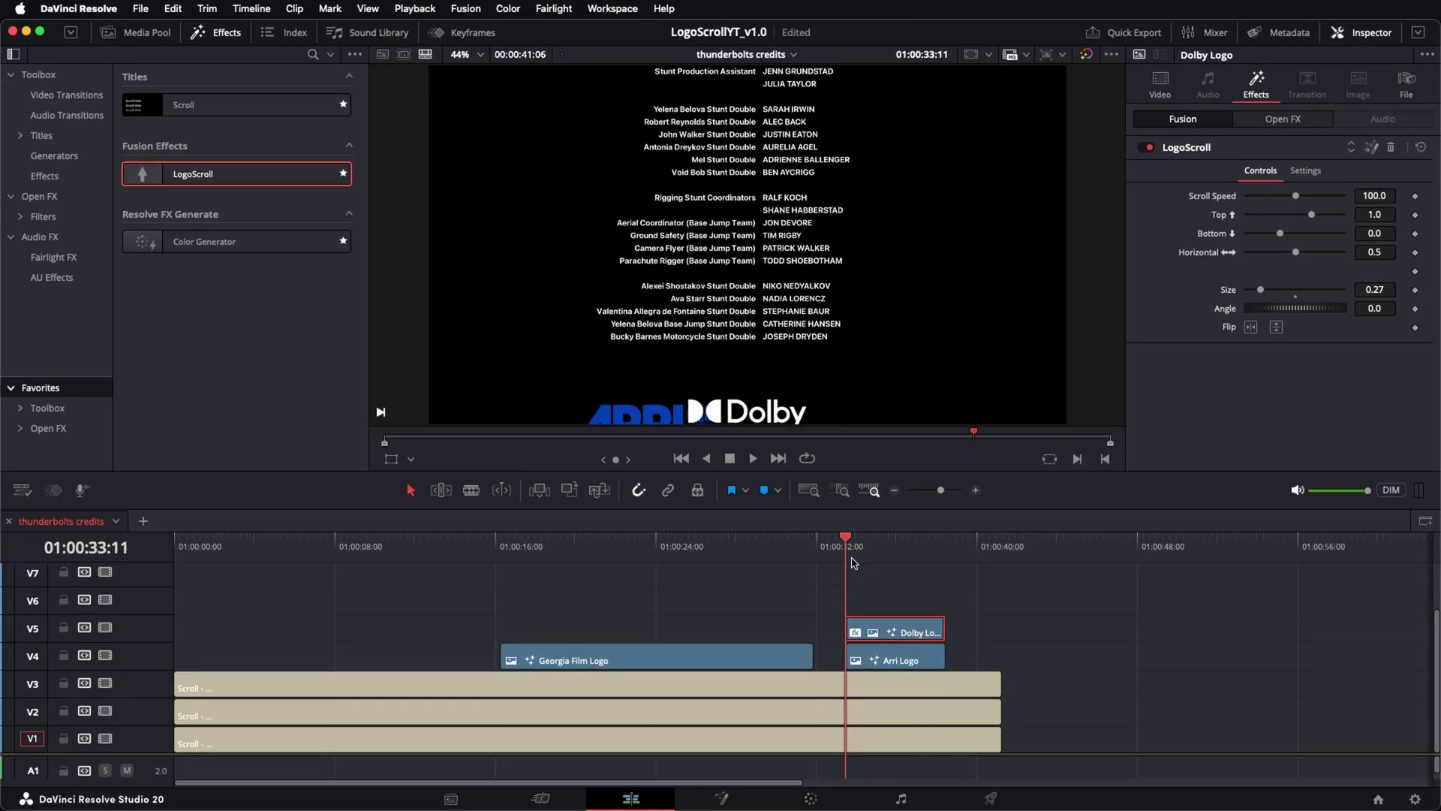
key("space")
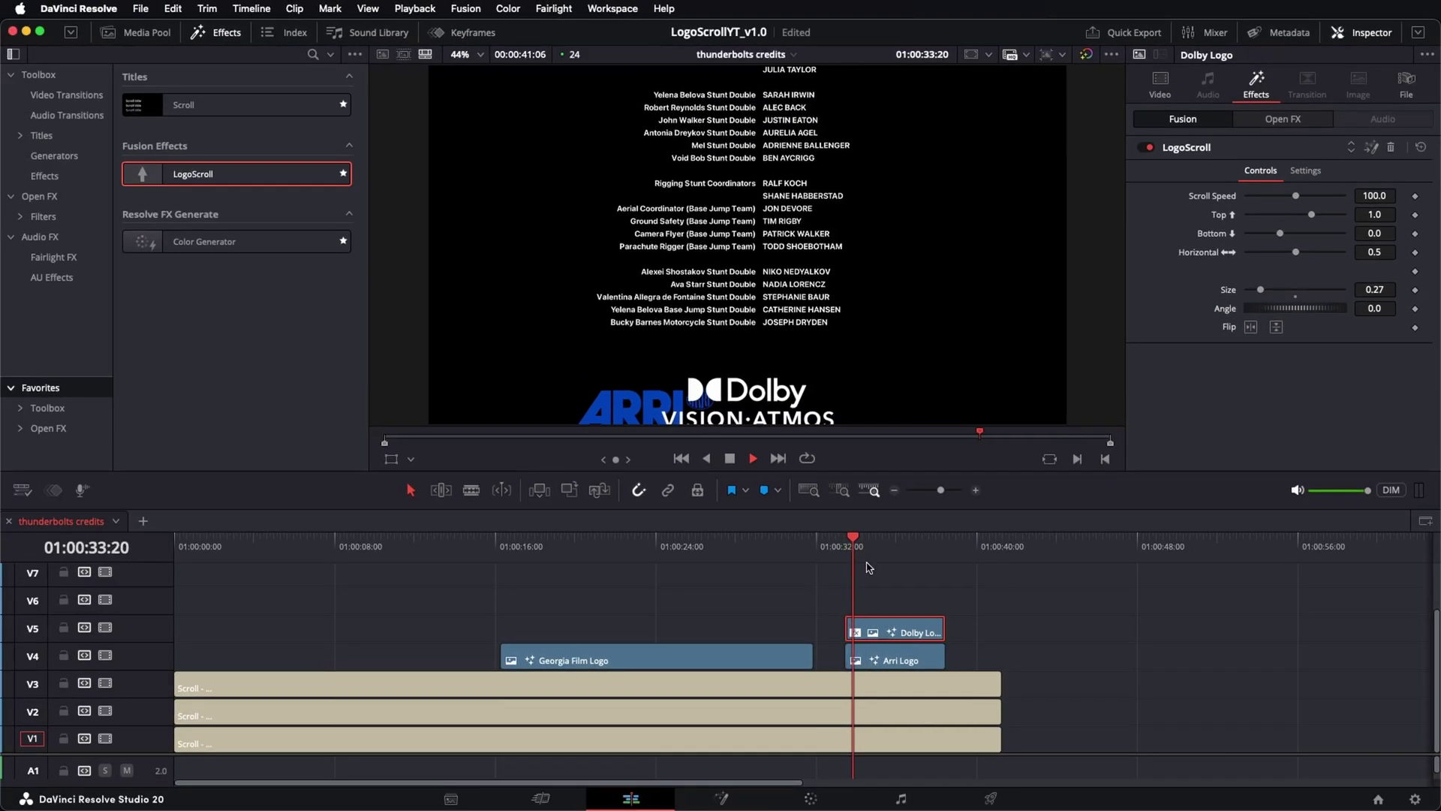
left_click(910, 602)
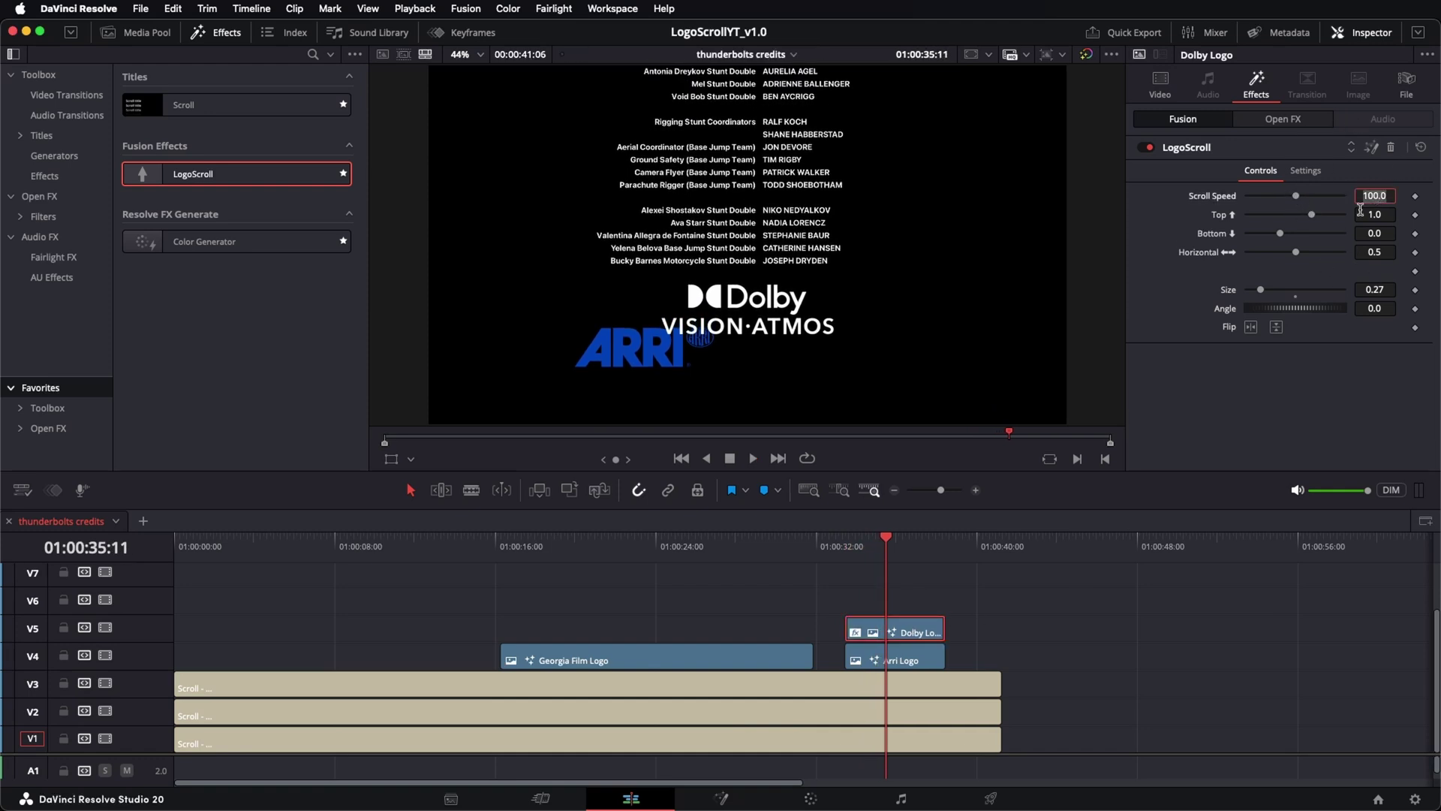
- Set the Dolby logo's scroll speed 67, size 0.23 and horizontal 0.602, then replay
type("67")
key("Tab")
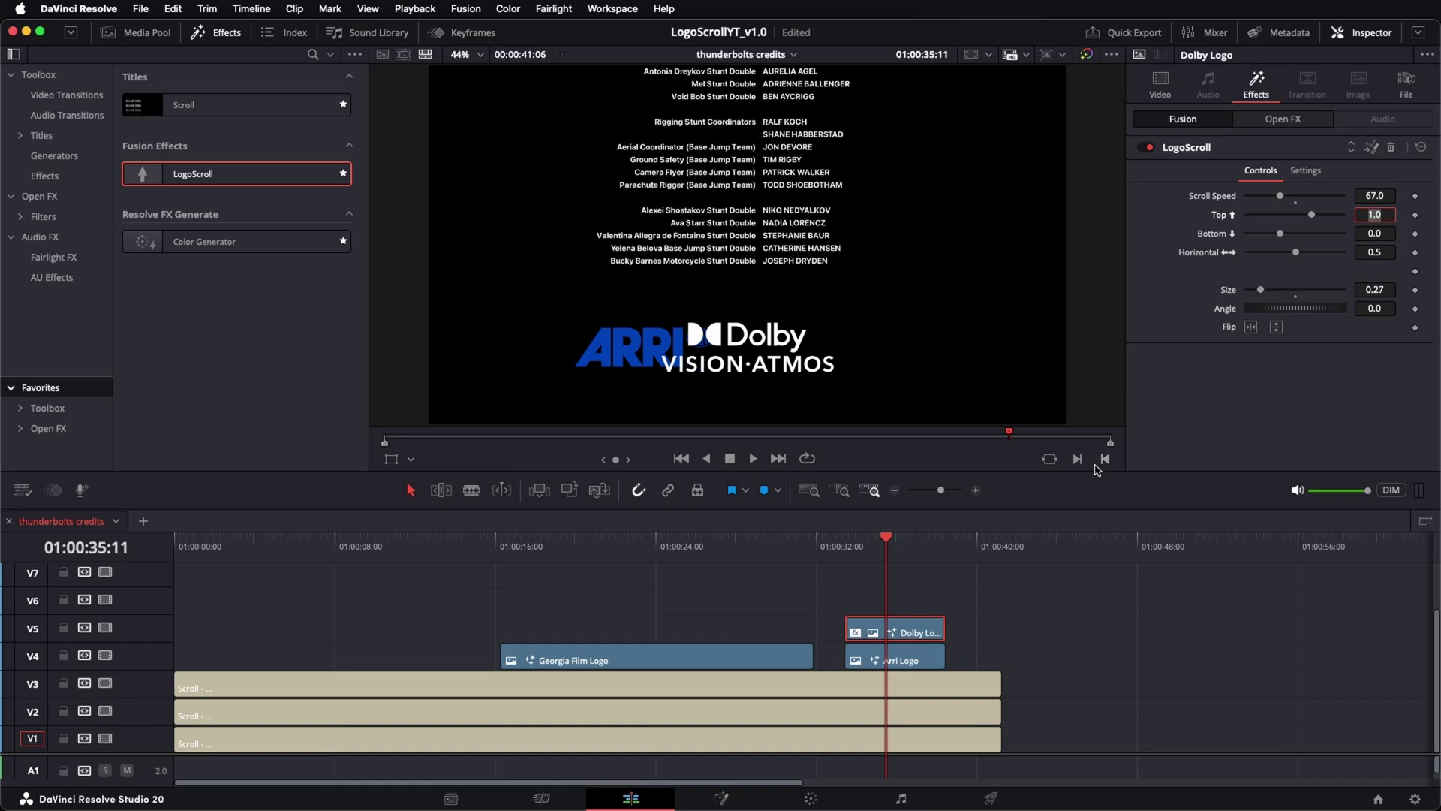
left_click_drag(1376, 289, 1361, 290)
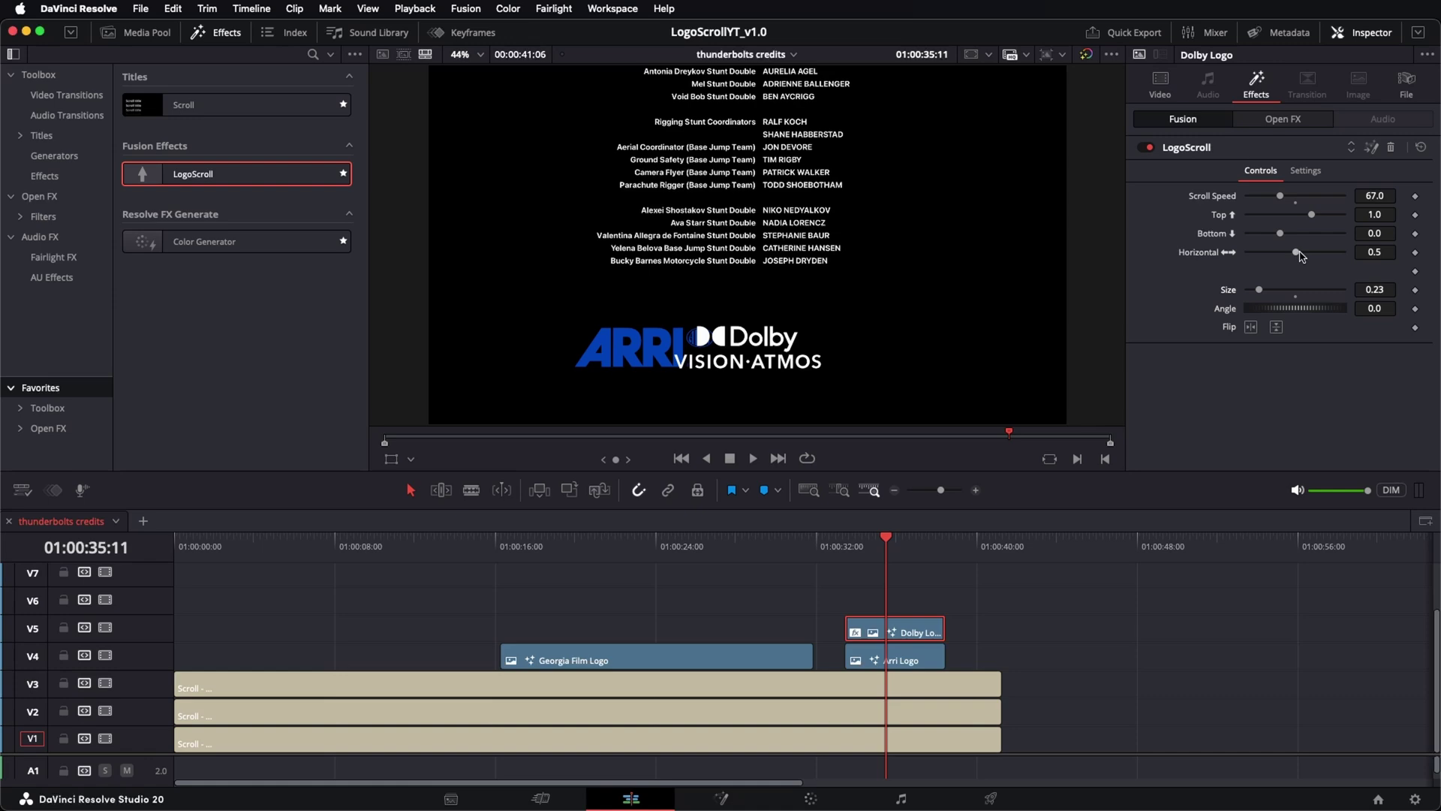
left_click_drag(1295, 254, 1302, 257)
left_click(831, 550)
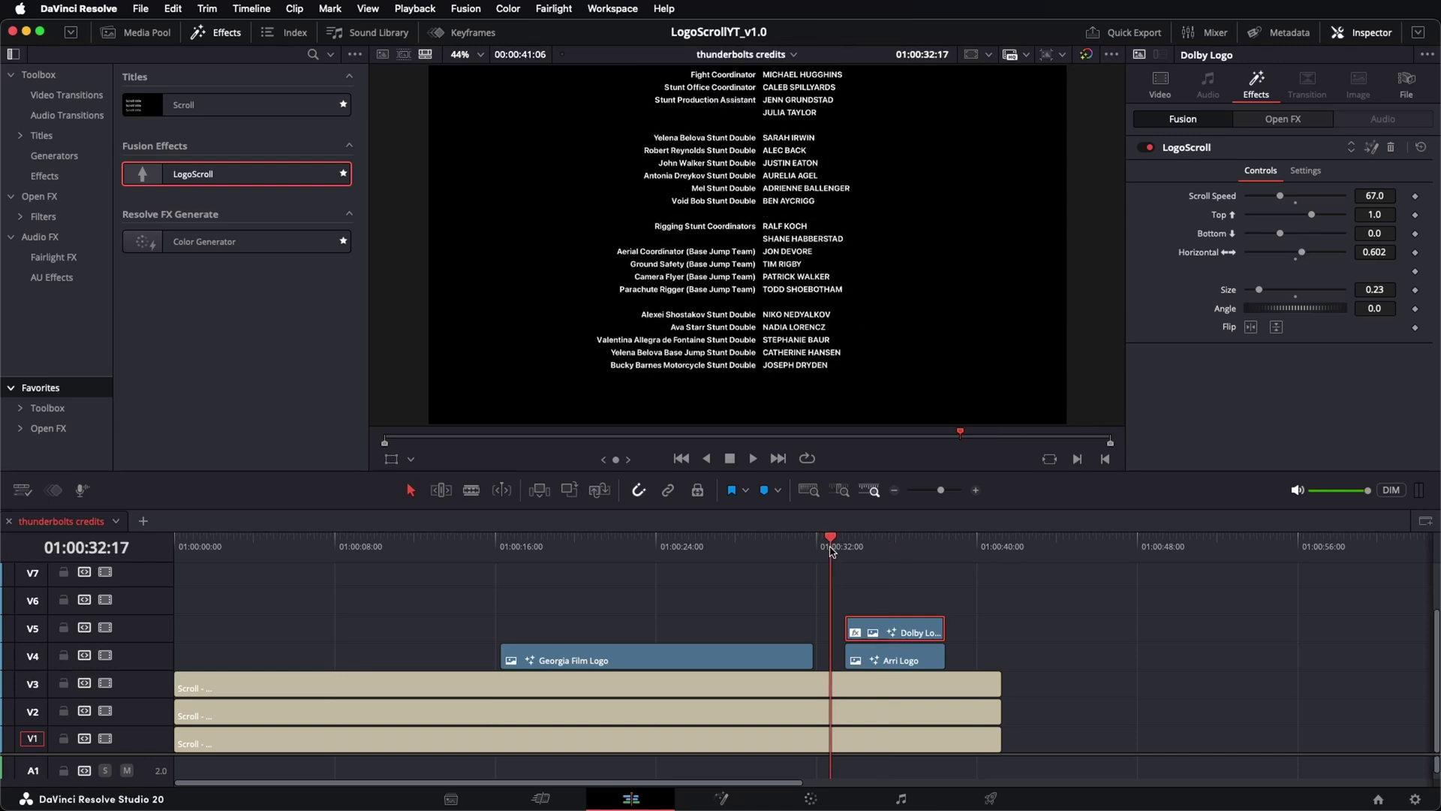
key("space")
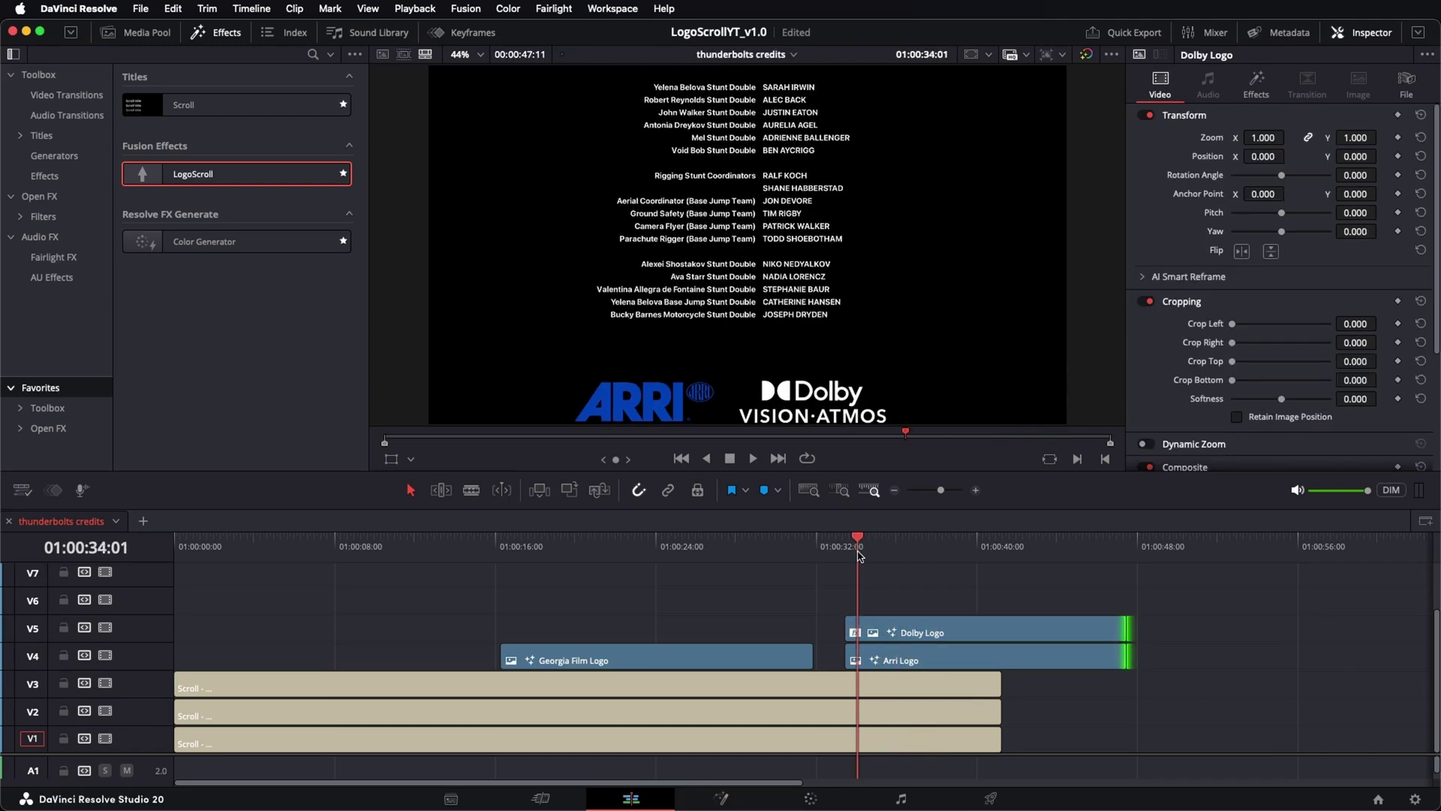
- Lower the Dolby Logo clip's LogoScroll Bottom offset to -0.064 and play back
left_click_drag(858, 556, 854, 558)
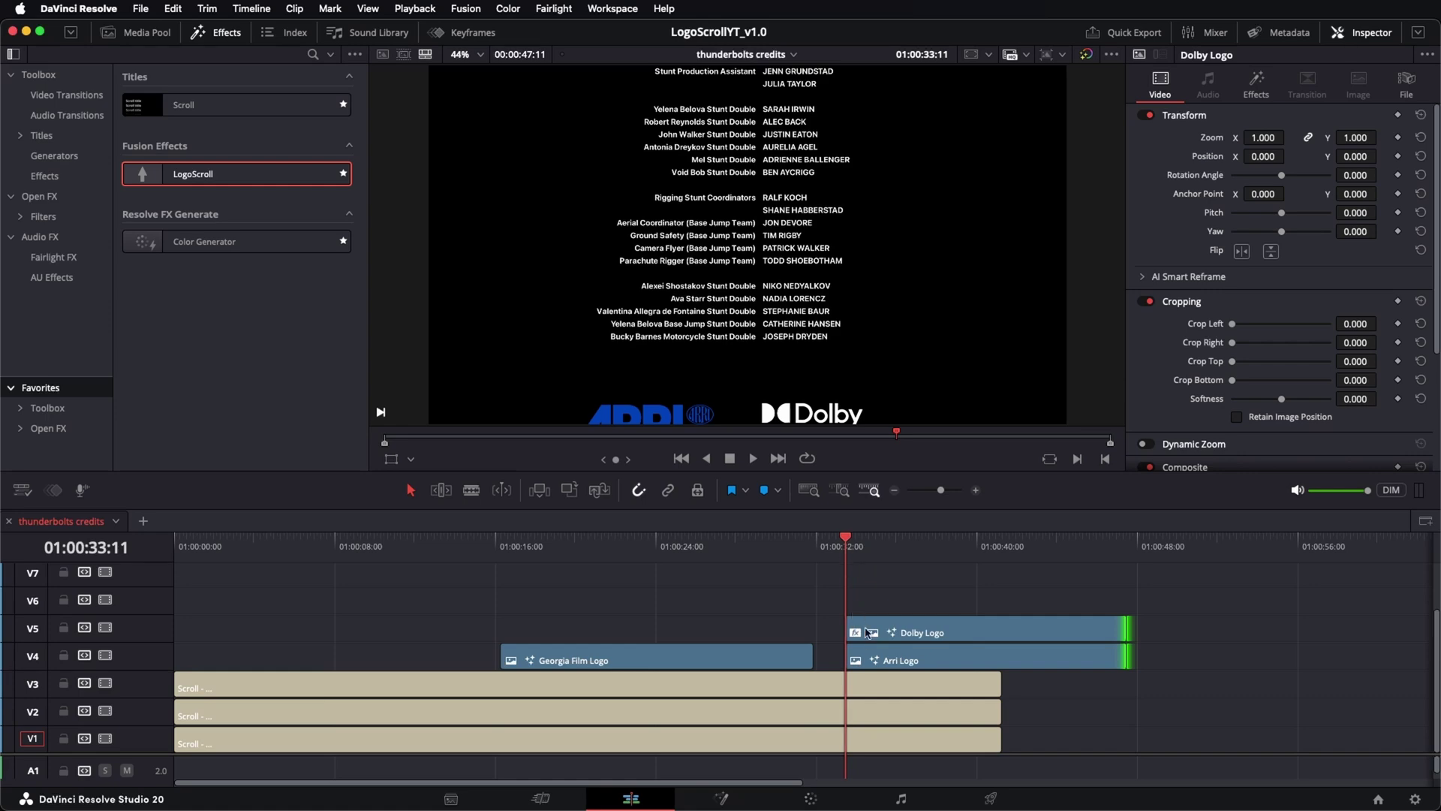
left_click(874, 658, "super")
left_click(976, 658)
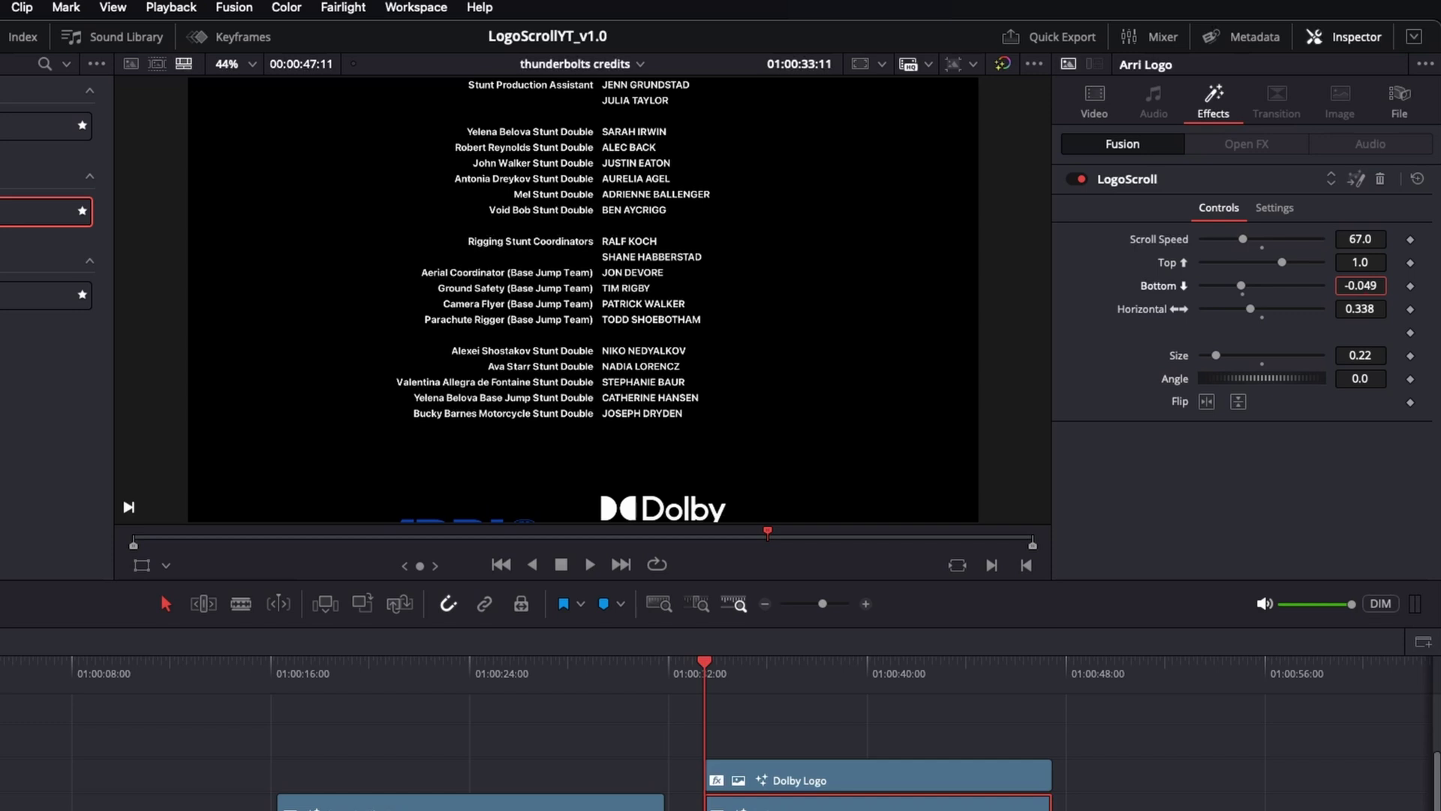
left_click(752, 780)
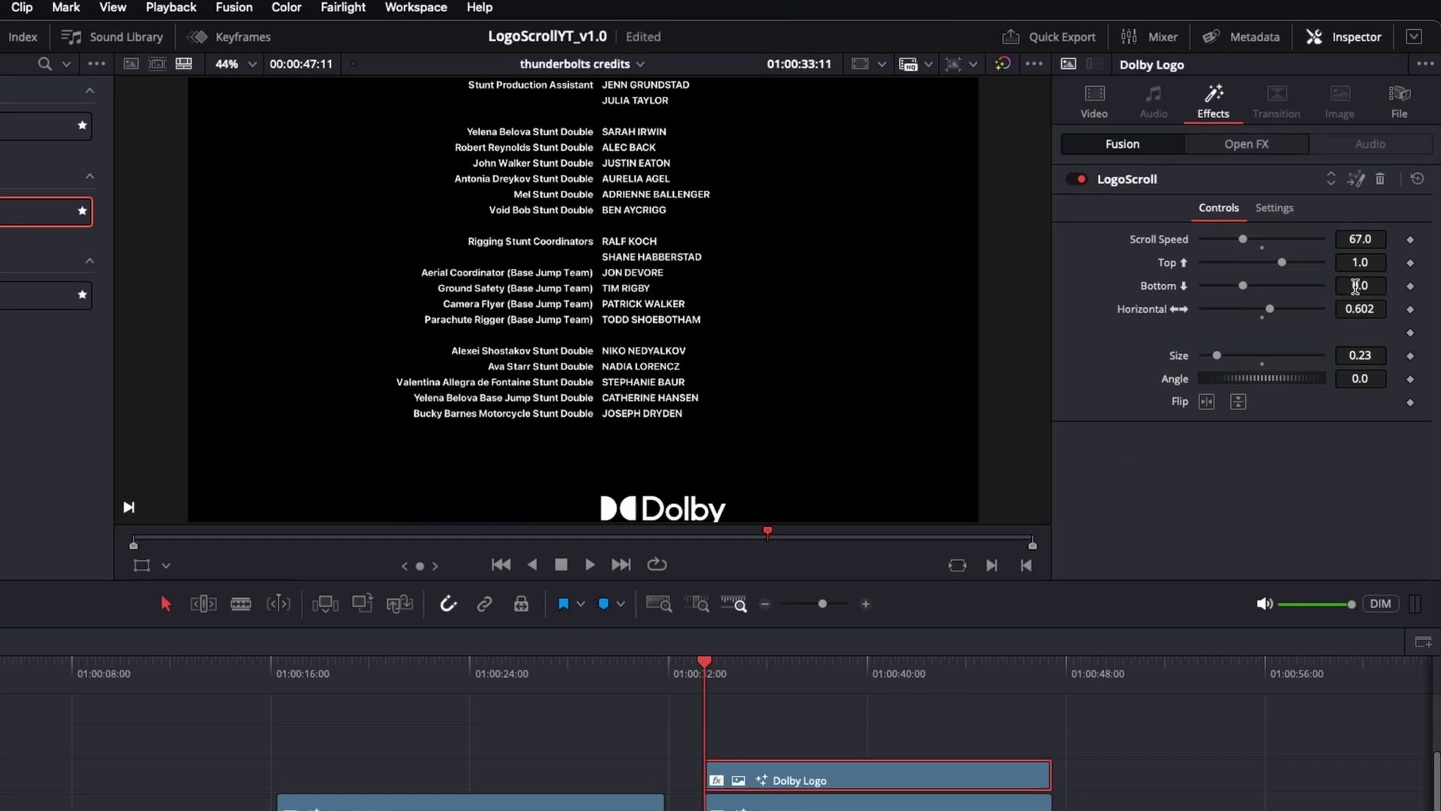
left_click_drag(1356, 285, 1350, 285)
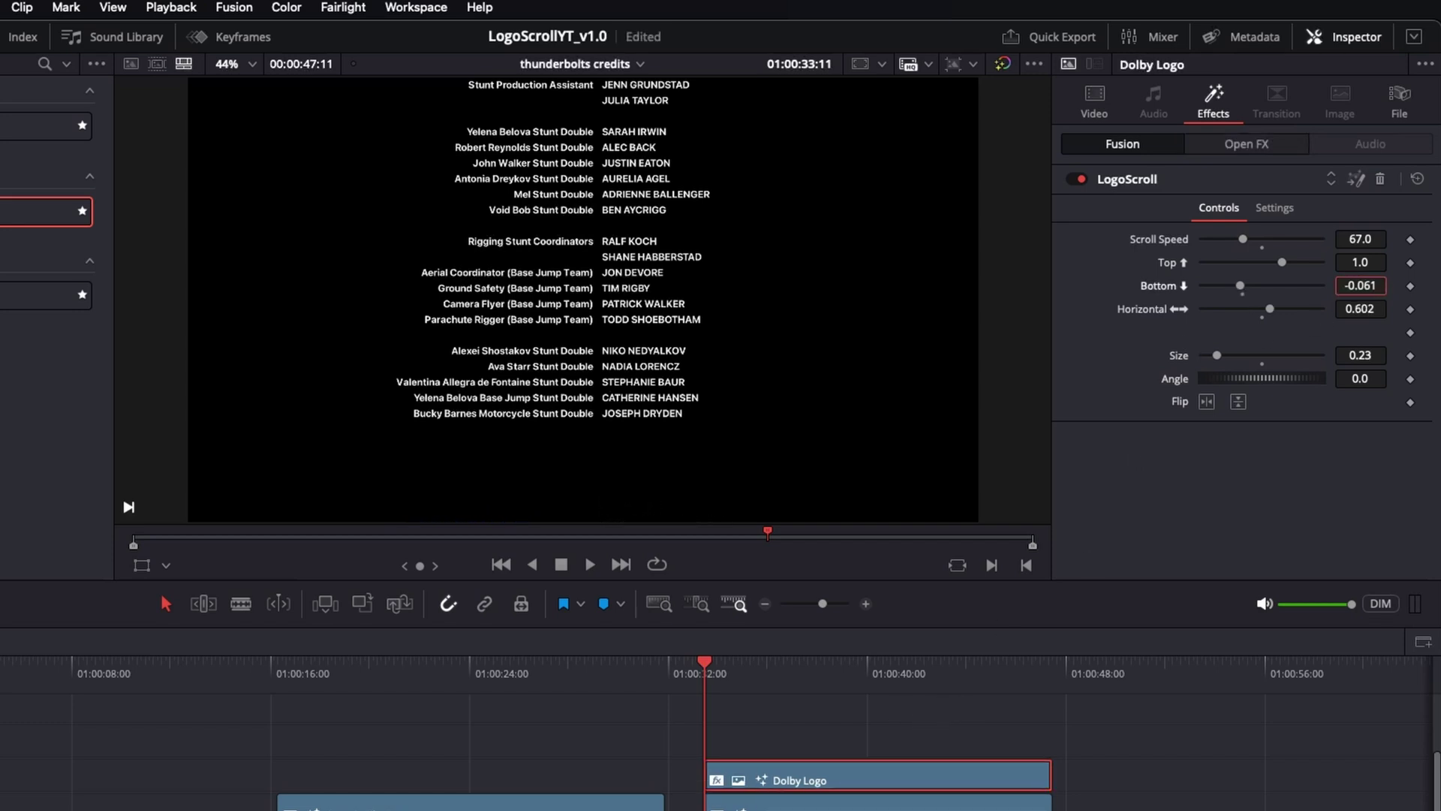
key("space")
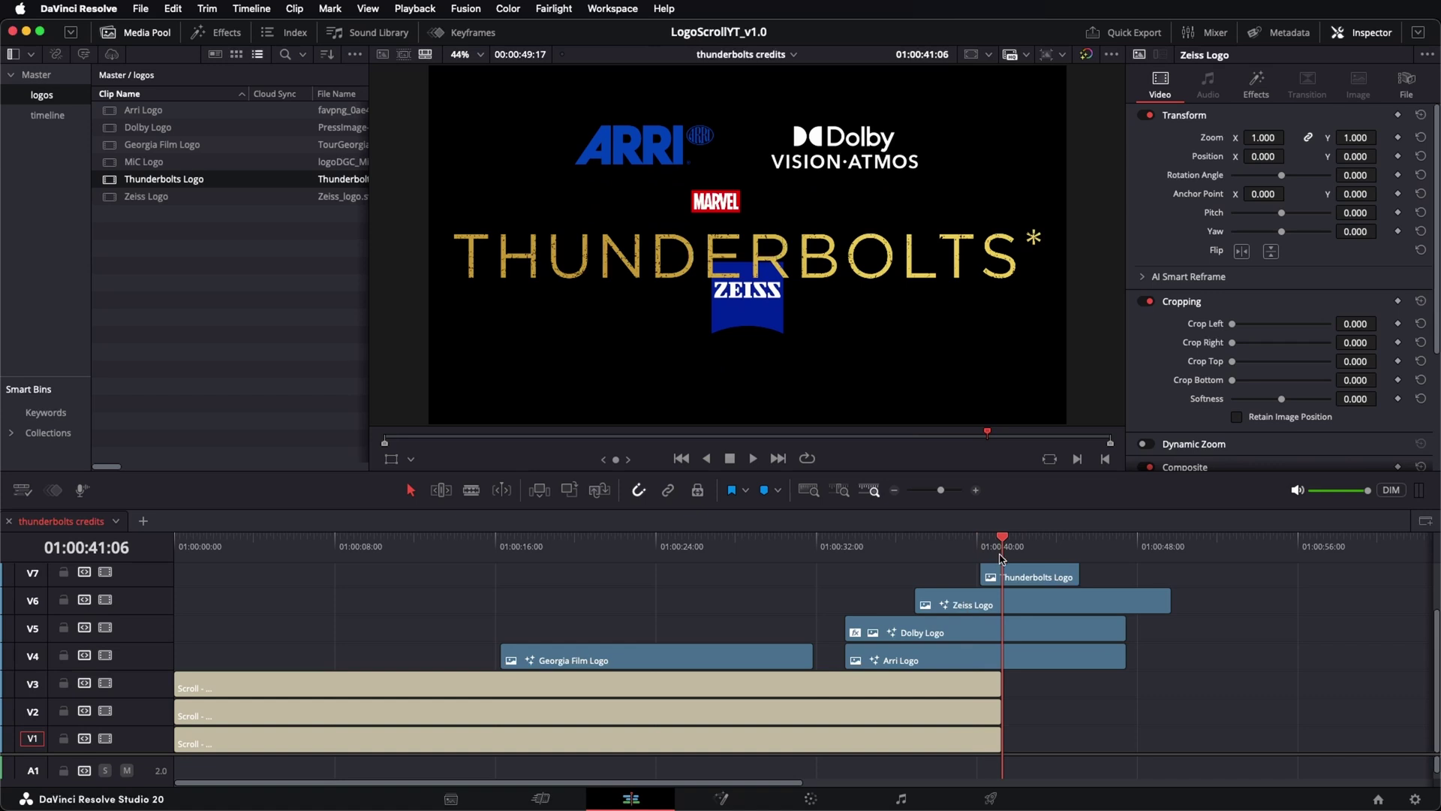
- Shrink the Thunderbolts logo's LogoScroll size to 0.56 and review earlier frames
mouse_move(1001, 558)
left_mouse_down()
mouse_move(981, 556)
mouse_move(1000, 554)
left_mouse_up()
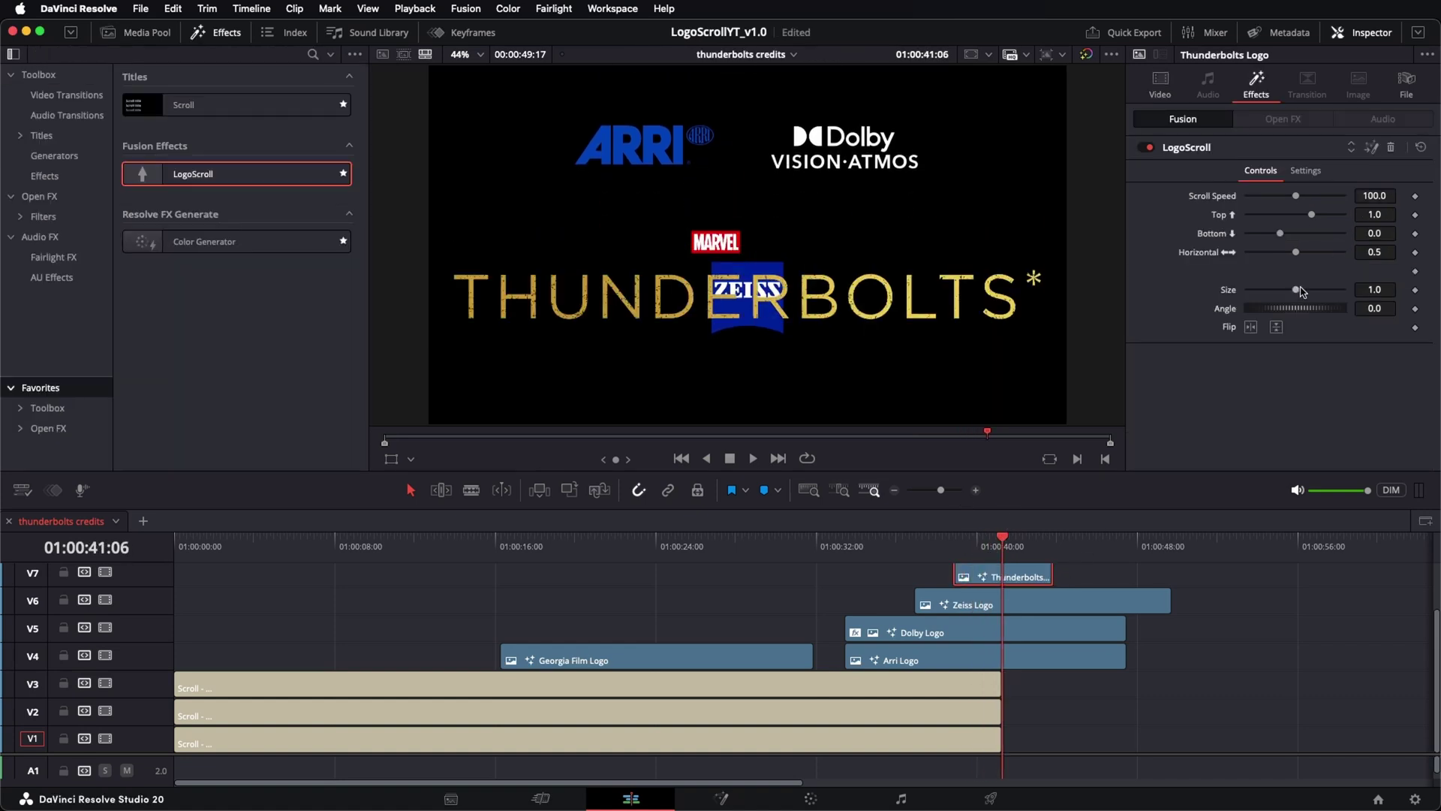
left_click_drag(1297, 293, 1275, 293)
left_click_drag(948, 565, 1043, 581)
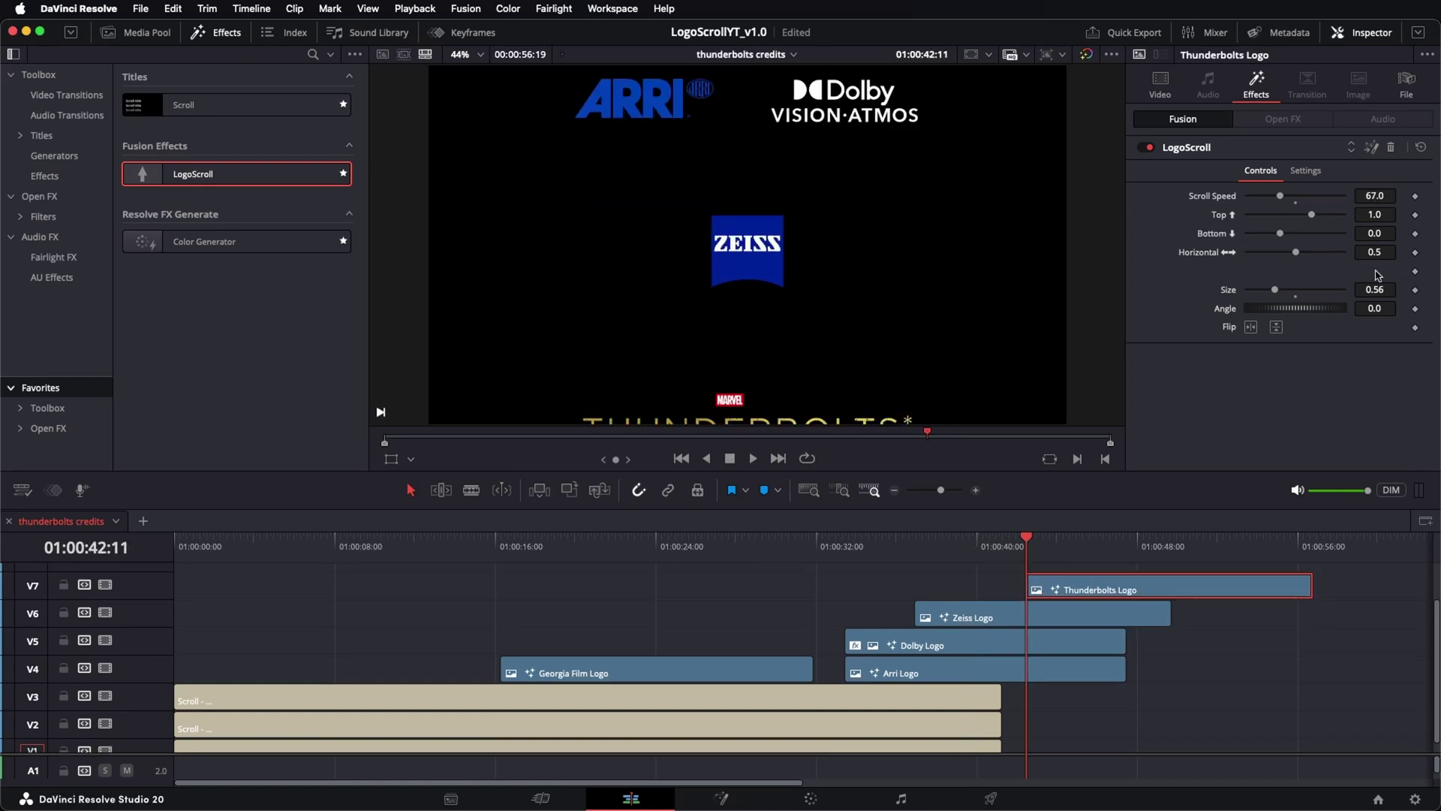
- Lower the Thunderbolts logo's scroll Bottom to -0.098 and play it back from about 01:00:41:06
left_click_drag(1375, 233, 1367, 234)
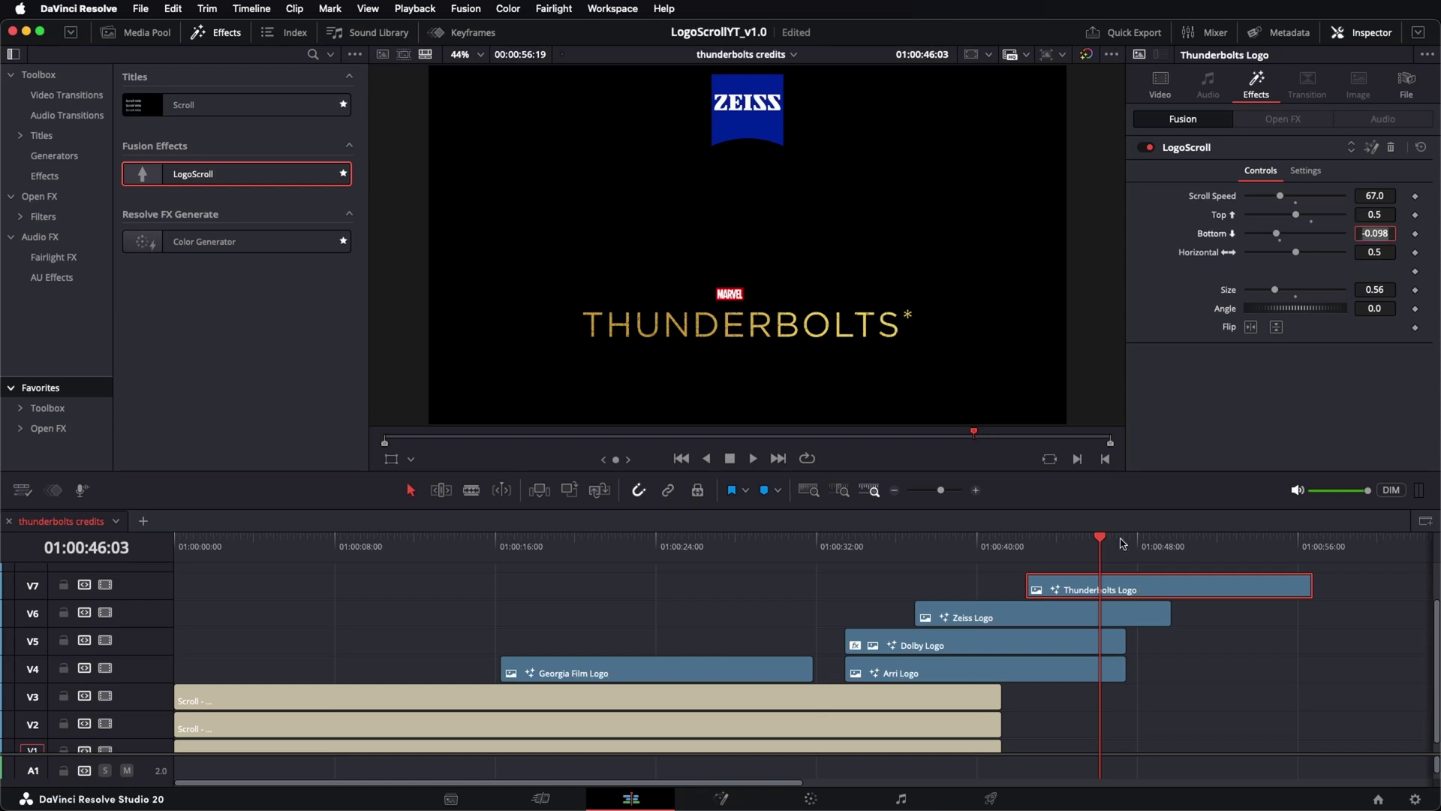
left_click_drag(1122, 543, 1003, 542)
key("space")
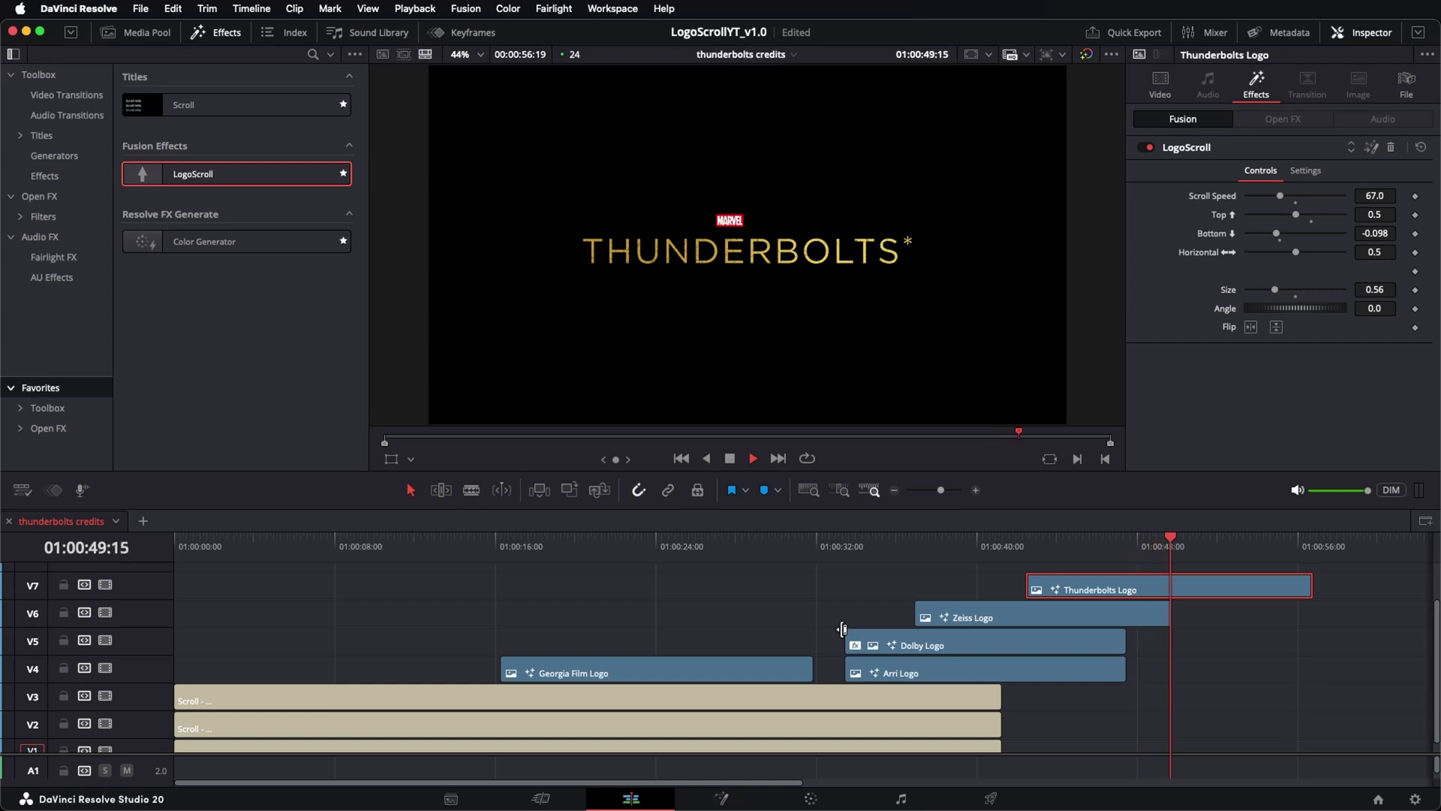
- Make track V7 taller and trim the Thunderbolts Logo clip to end at 01:00:52:21
scroll(142, 621, "up", 1)
key("space")
left_click_drag(142, 621, 144, 606)
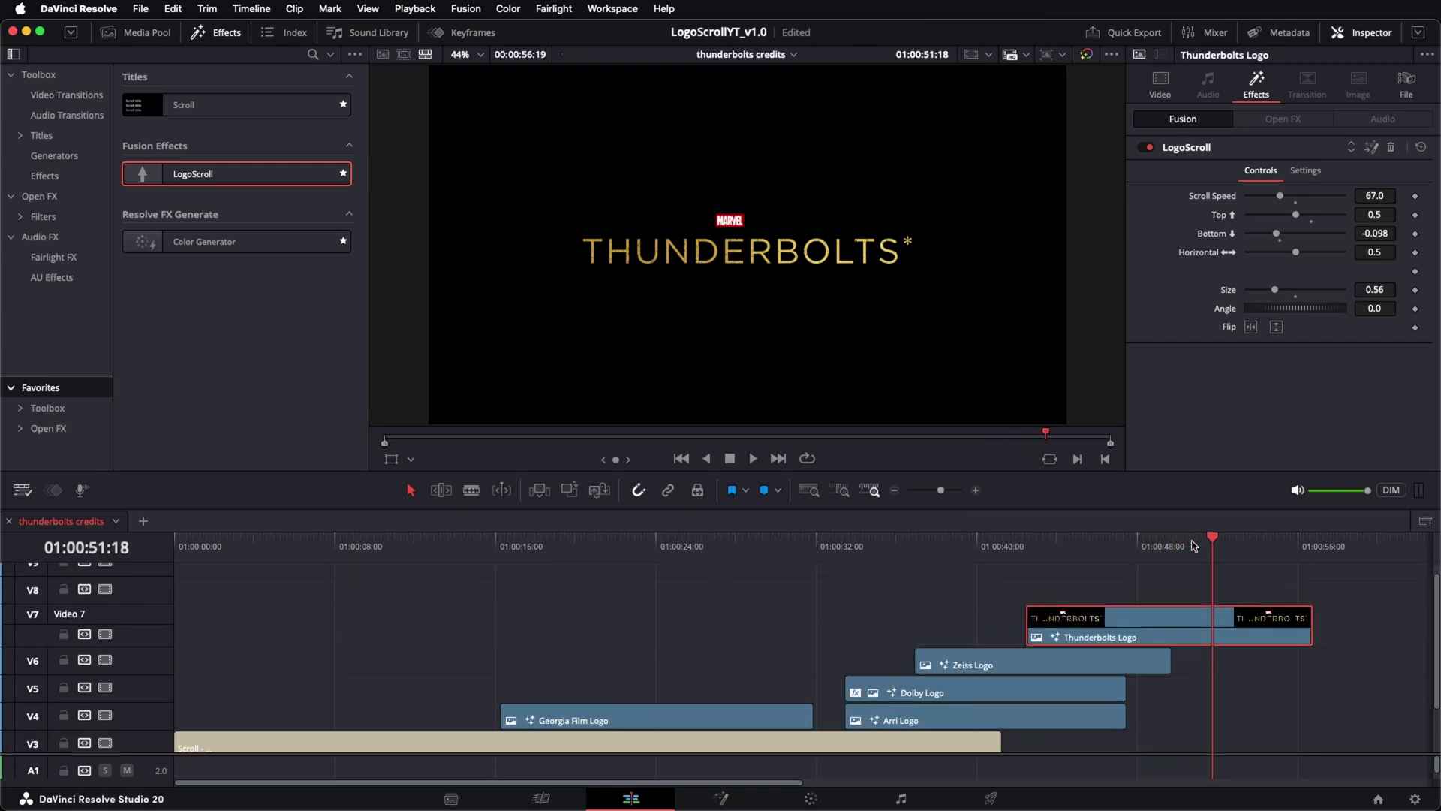
left_click_drag(1193, 545, 1235, 546)
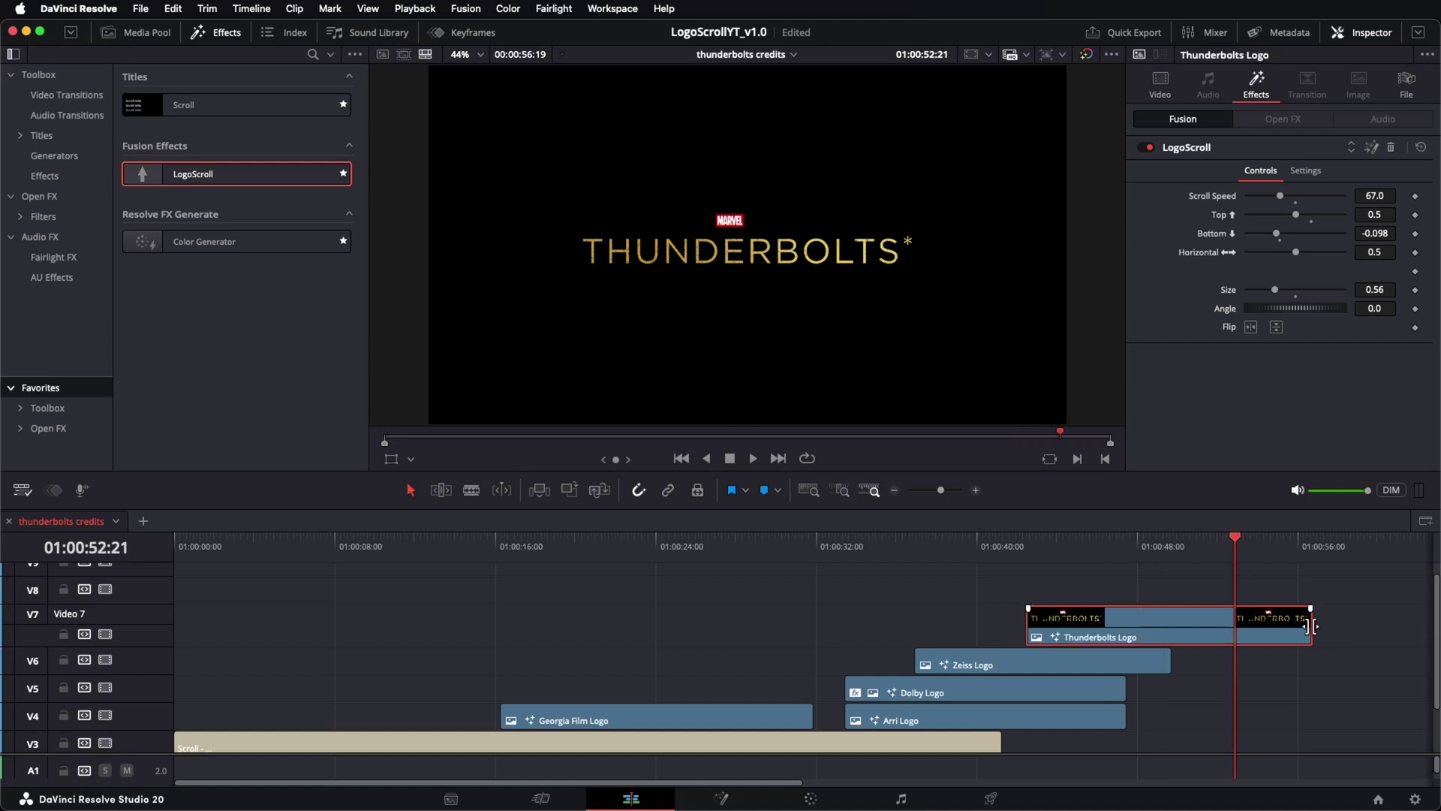
left_click_drag(1310, 626, 1237, 632)
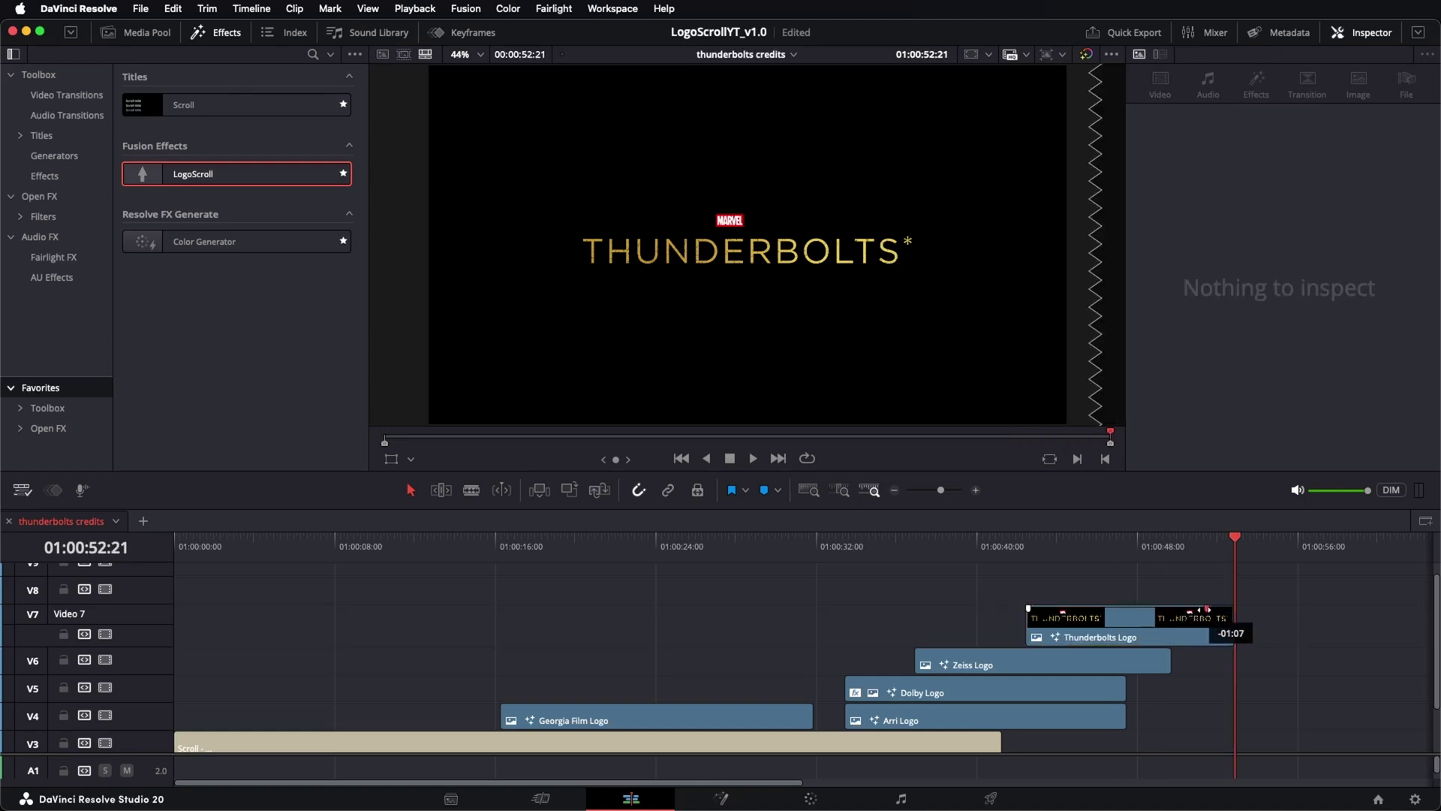
- Replay the credits ending from about 01:00:45
key("space")
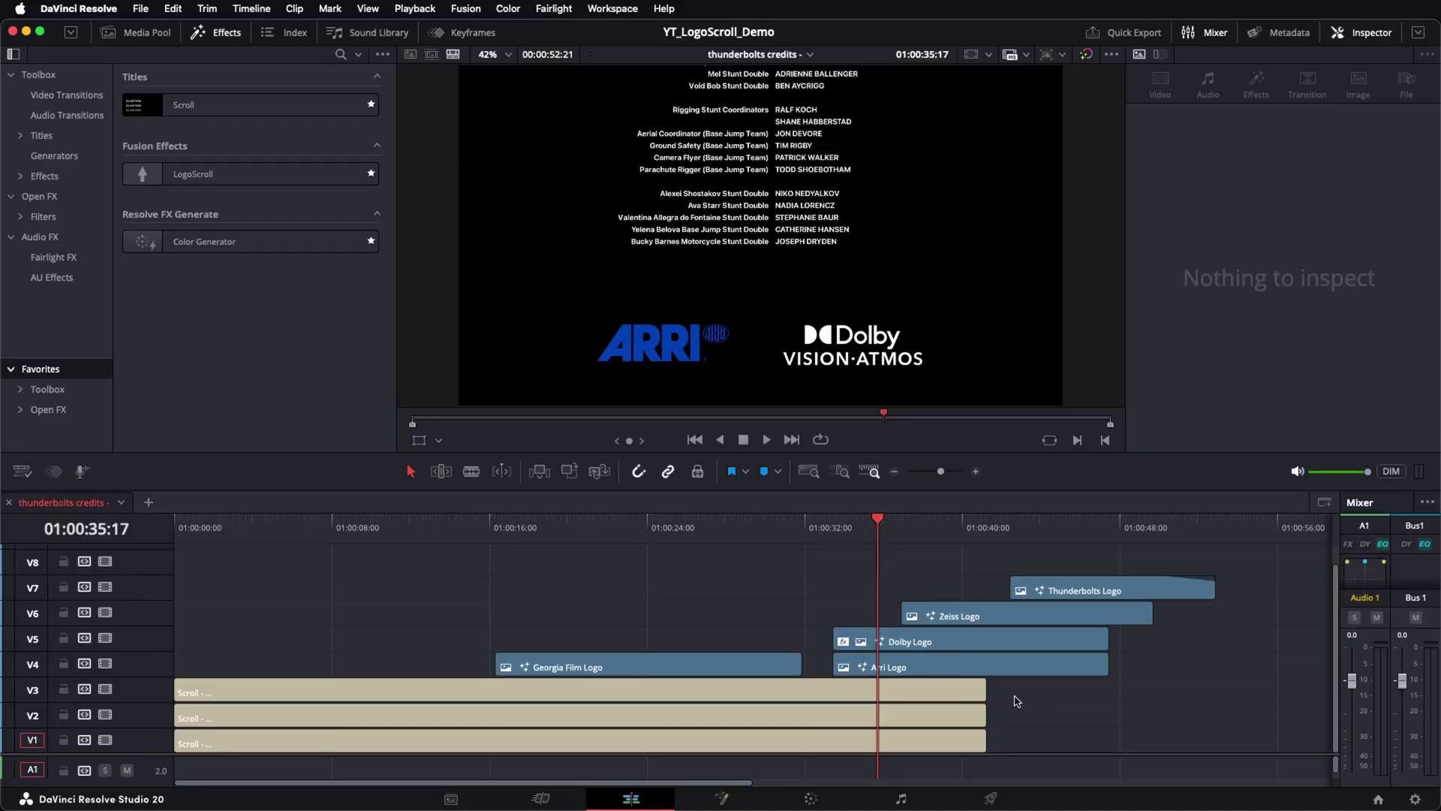
- Trim the three Scroll credit clips 10 seconds shorter and play from about 01:00:10
left_click_drag(1016, 696, 976, 747)
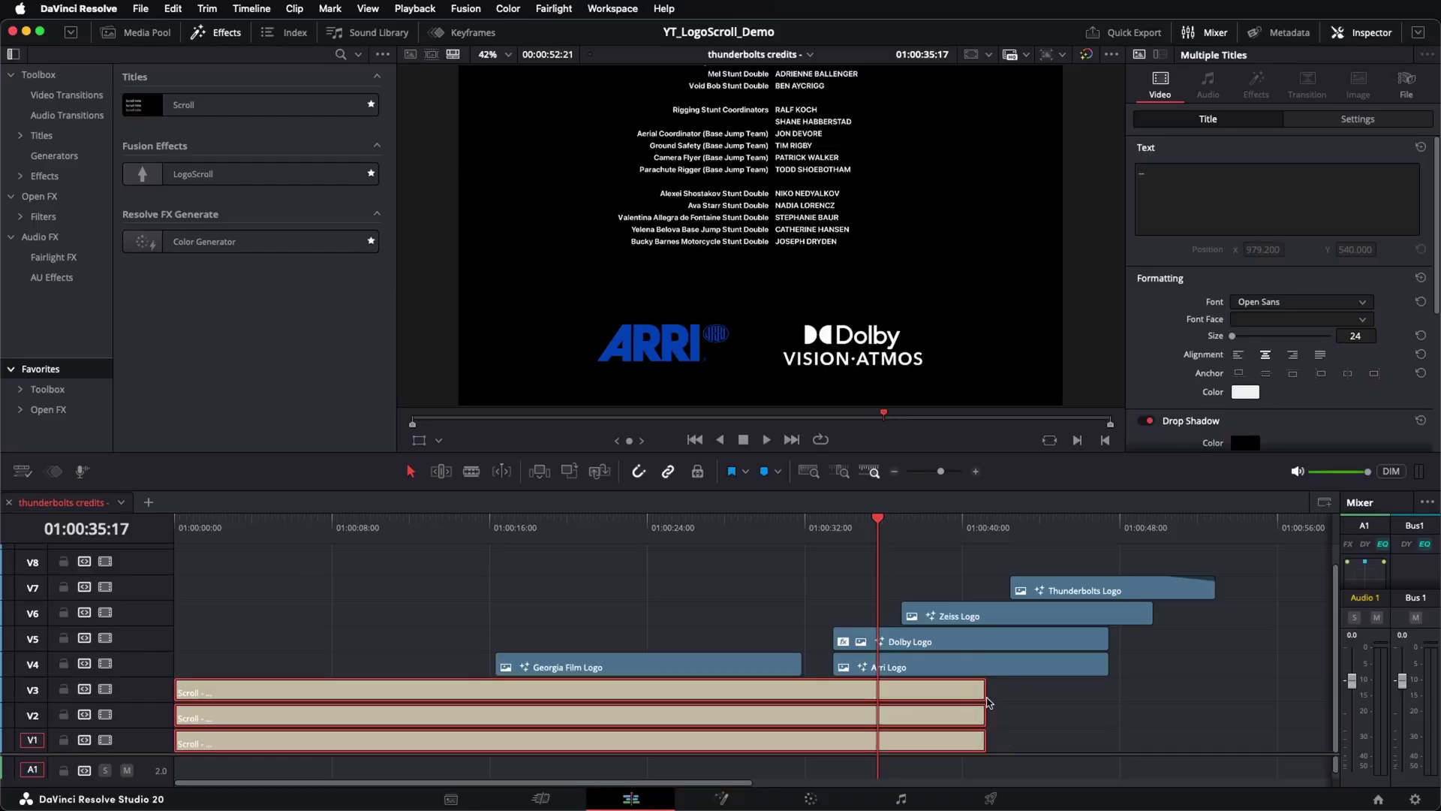
left_click_drag(980, 690, 782, 707)
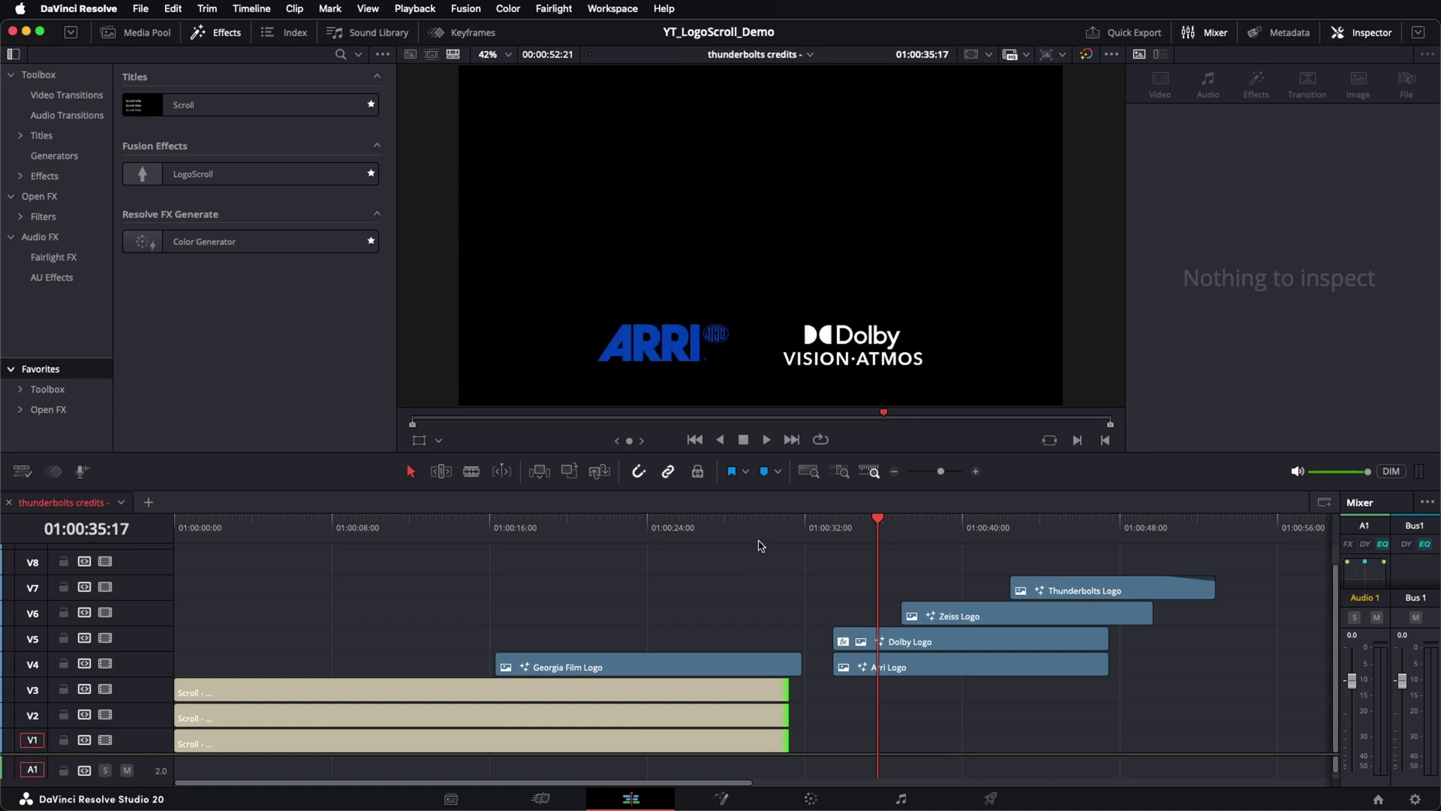
left_click(378, 532)
key("space")
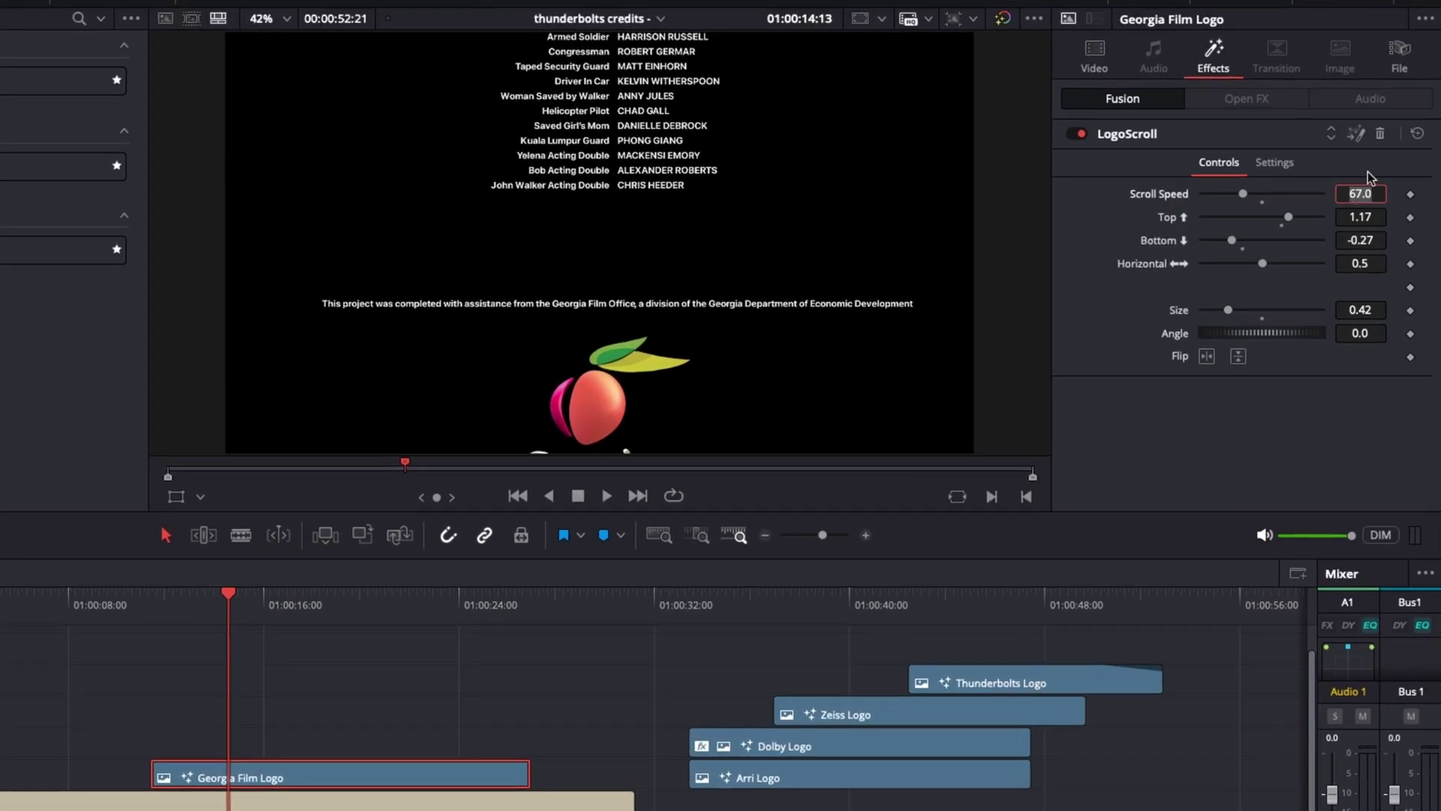
- Set the Georgia Film Logo's LogoScroll Scroll Speed to 90
type("0")
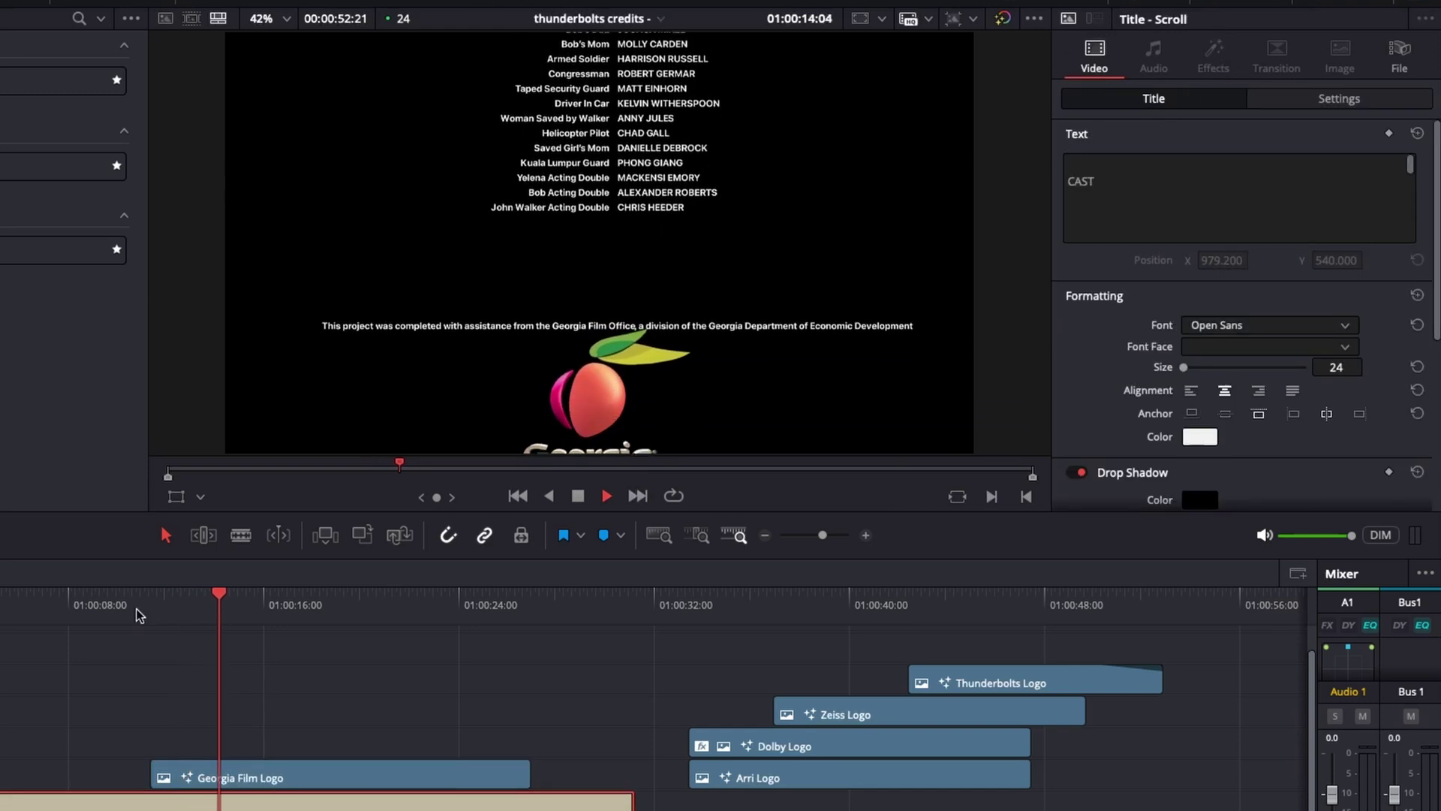
left_click(263, 777)
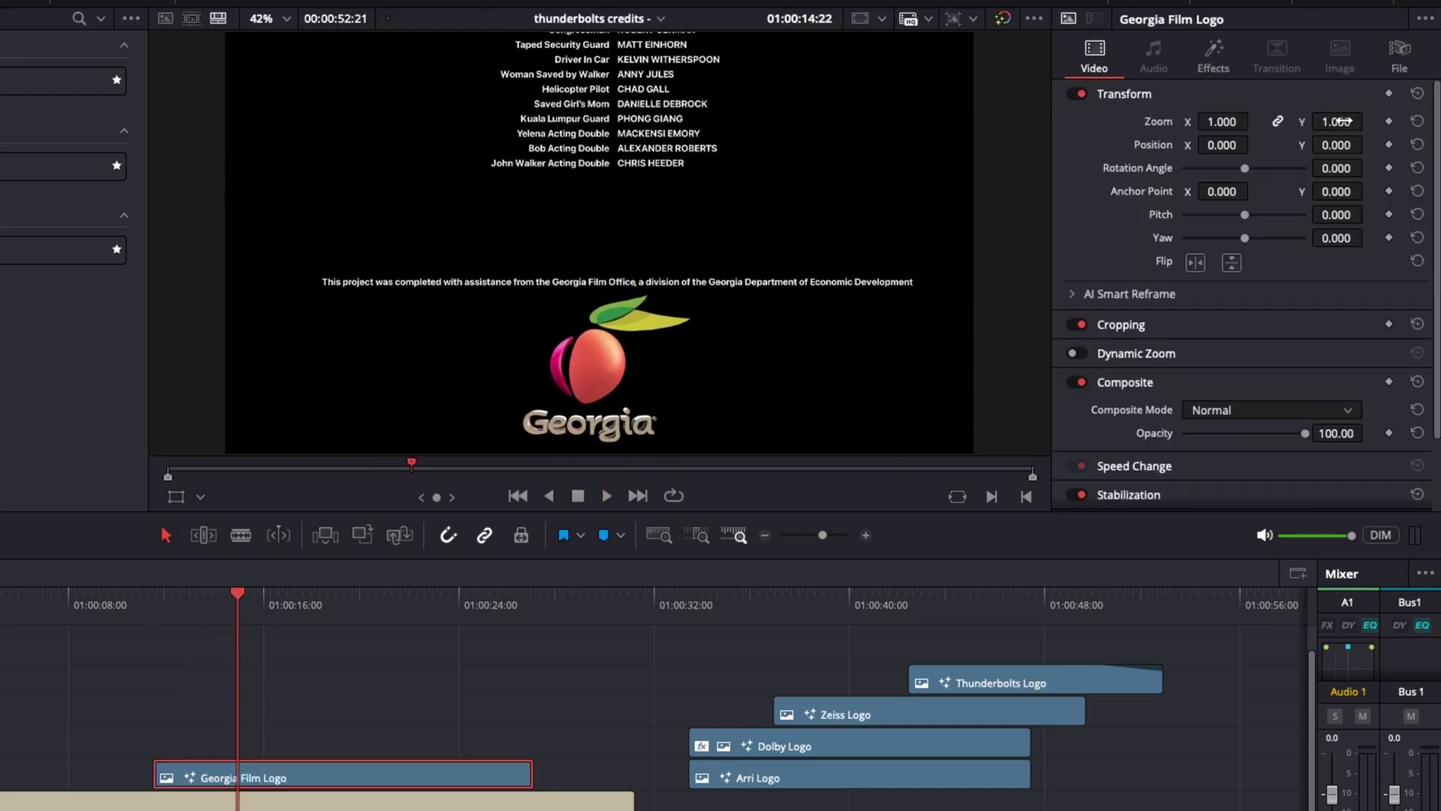
left_click(1200, 72)
key("Tab")
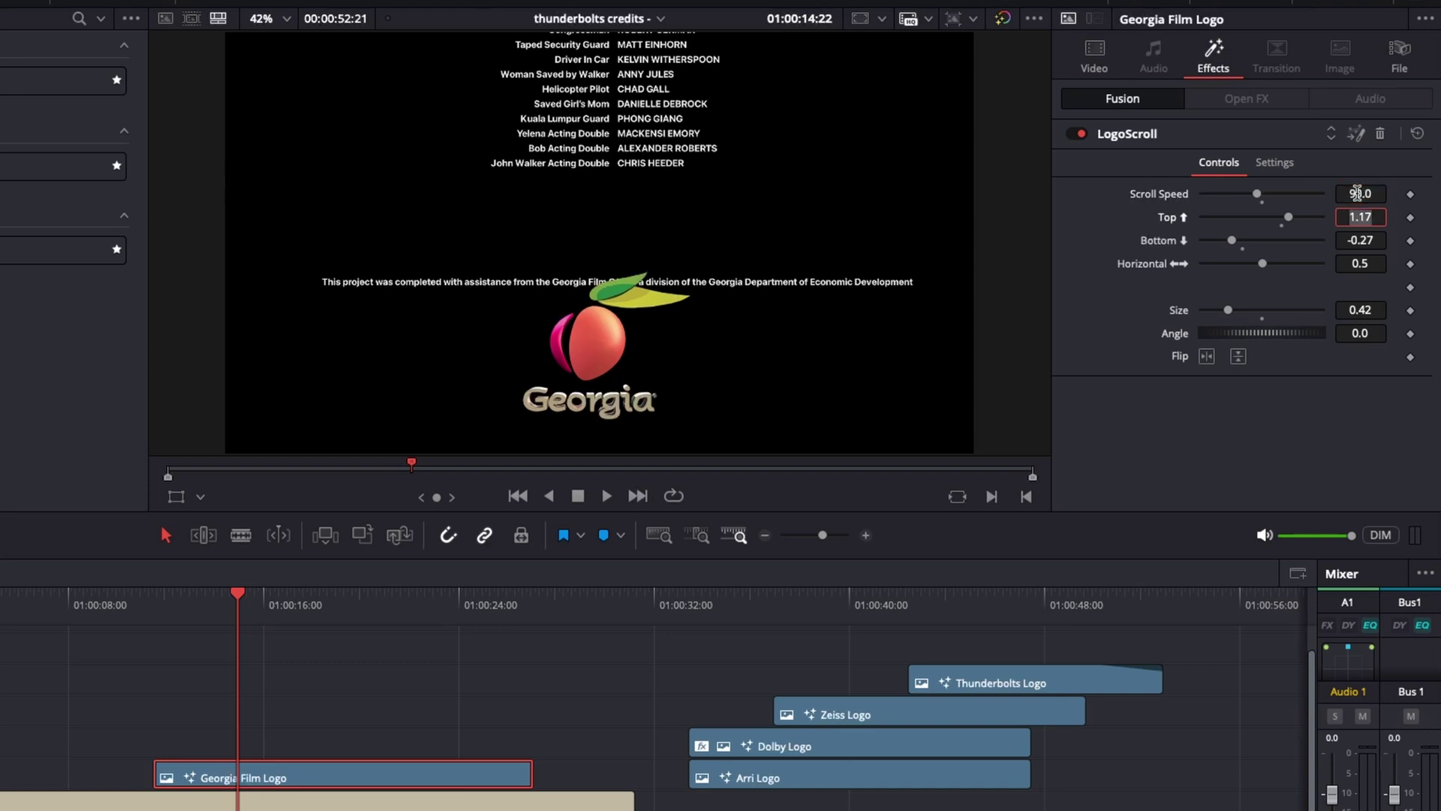
- Play the credits around the Georgia logo and from 01:00:13 to check its sync
left_click(140, 622)
key("space")
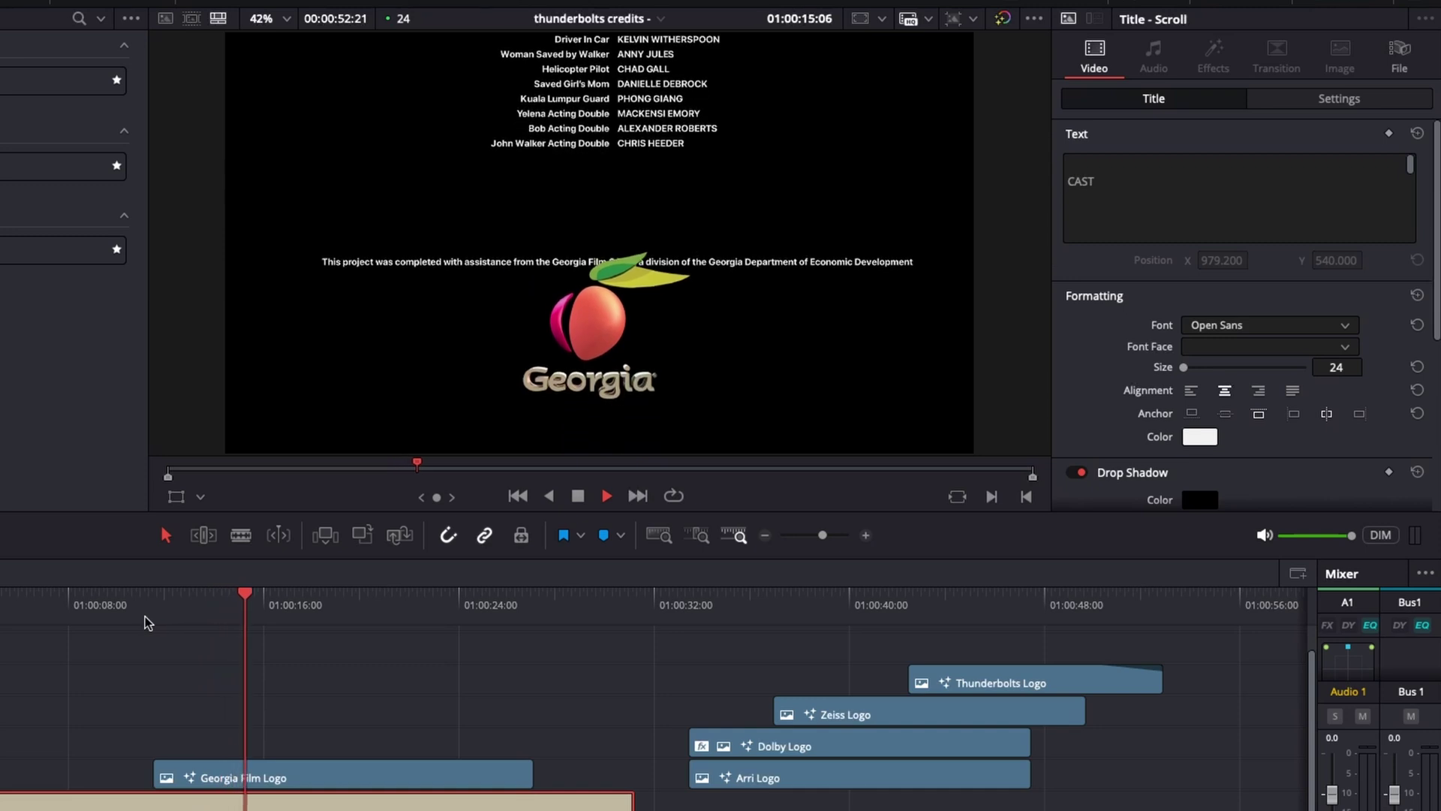
key("space")
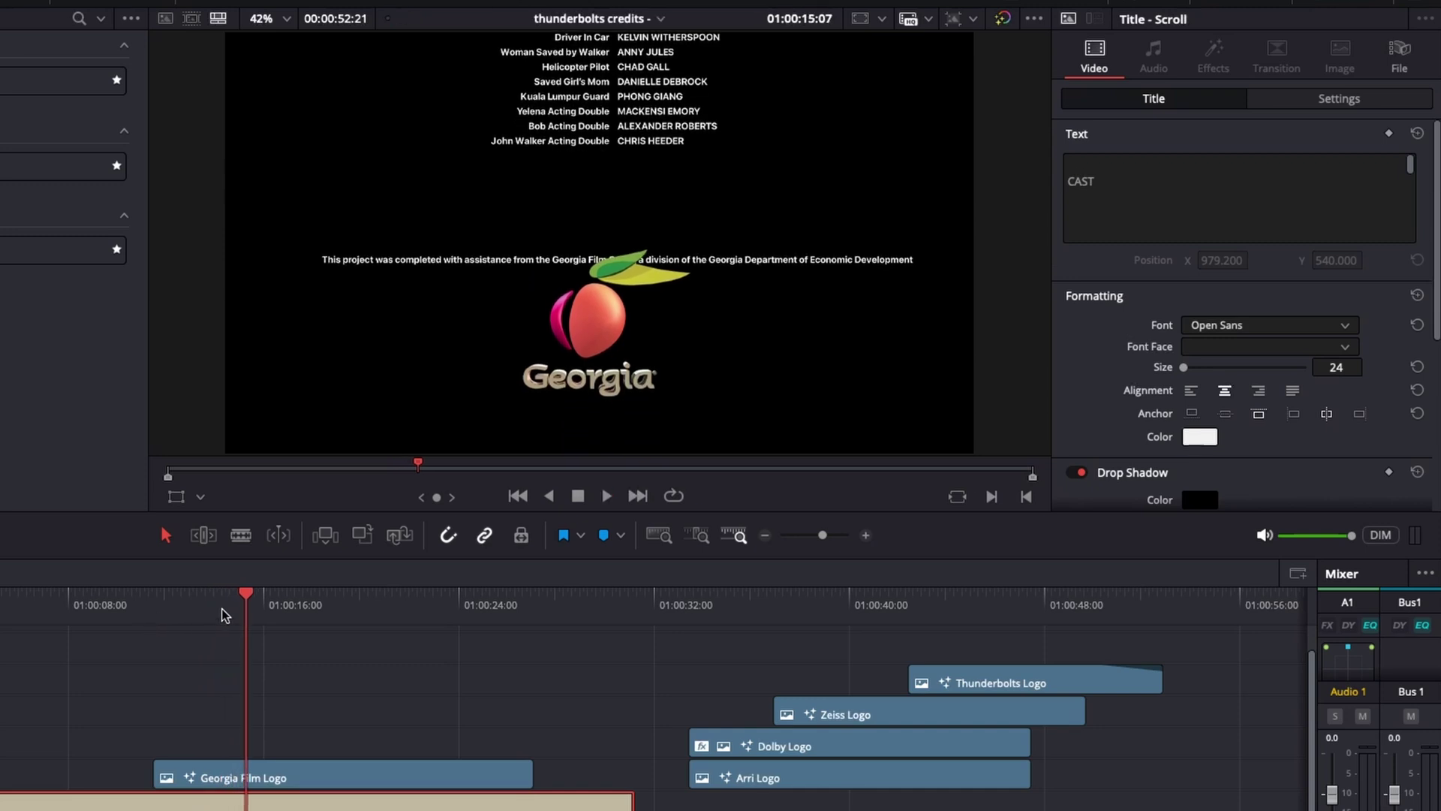
left_click(193, 608)
key("space")
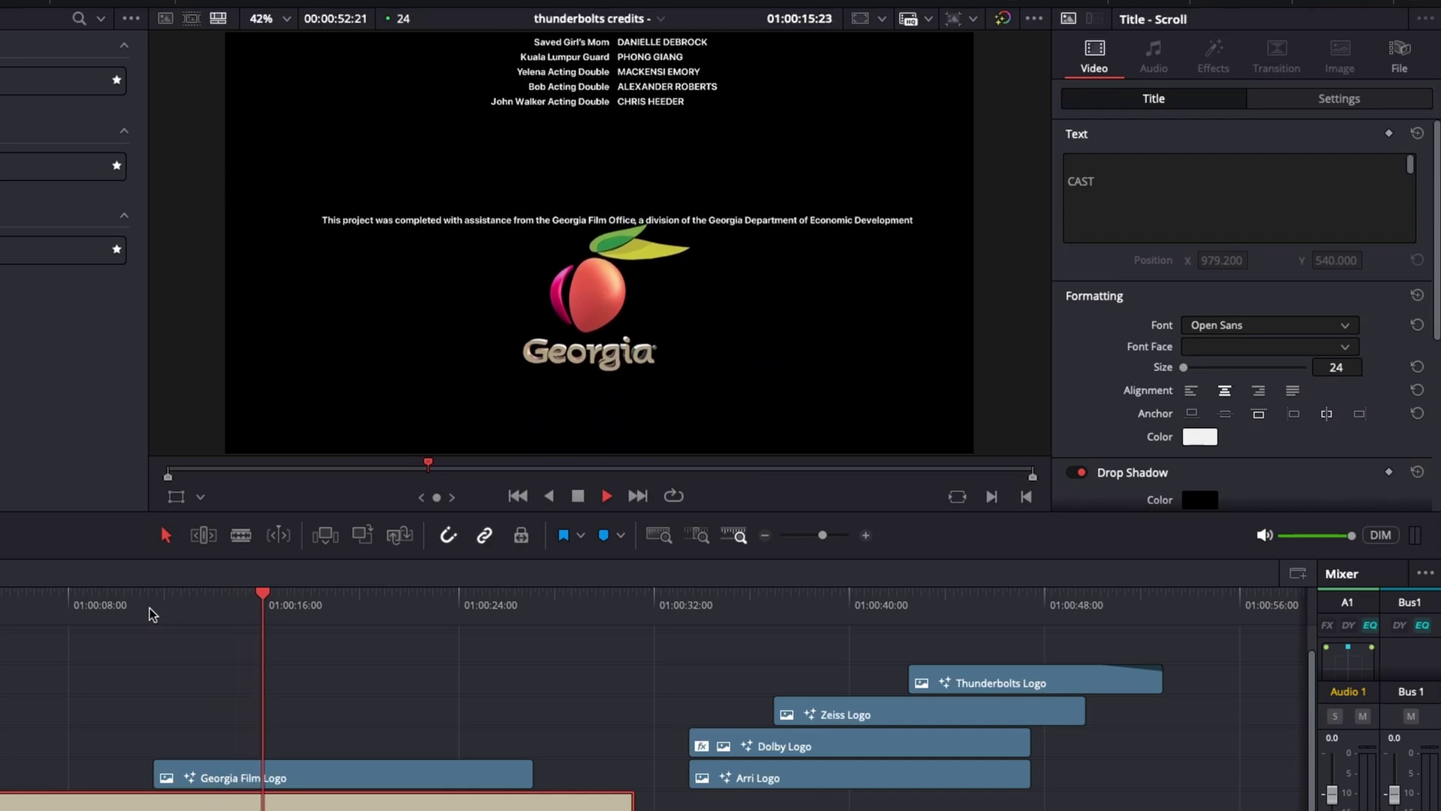
key("space")
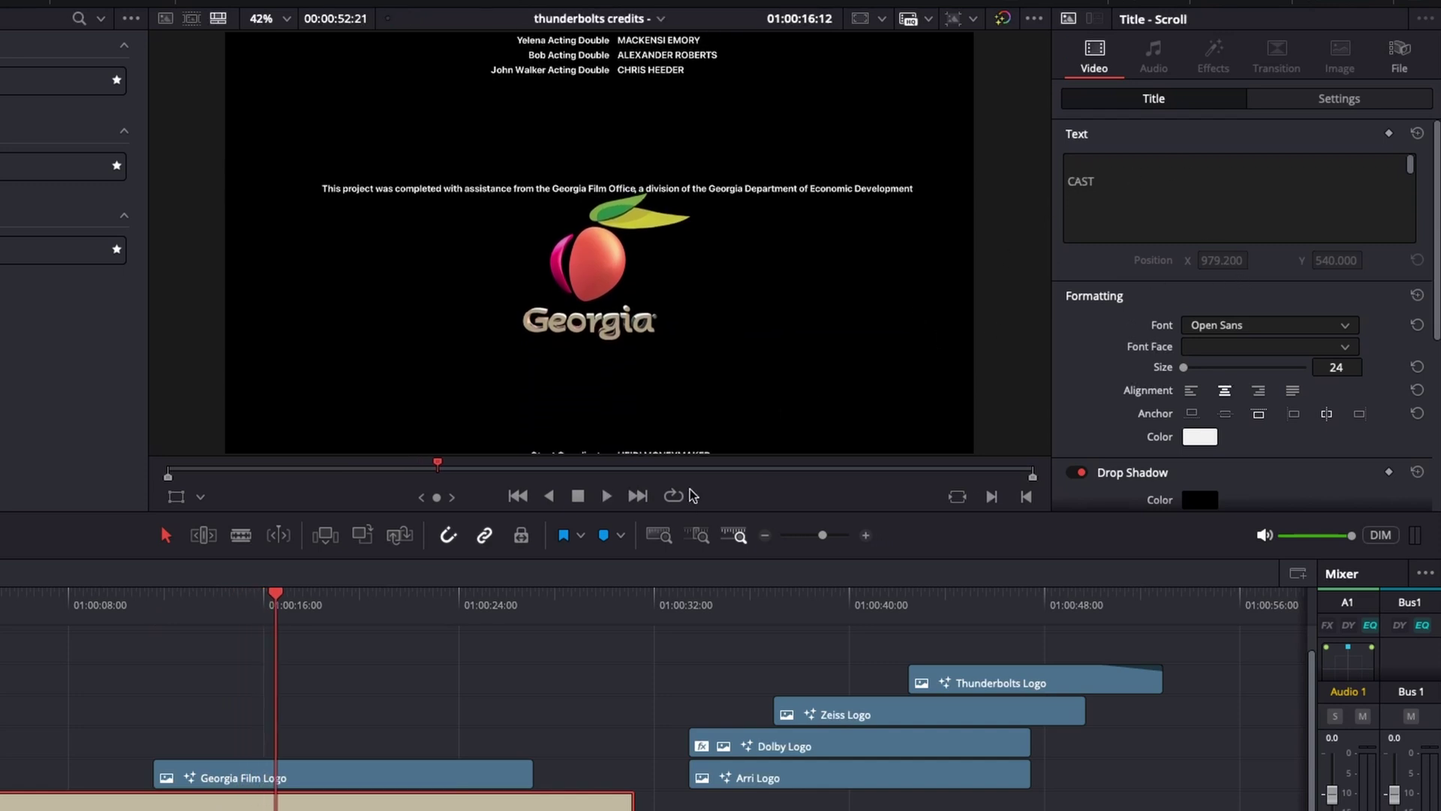
left_click(397, 775)
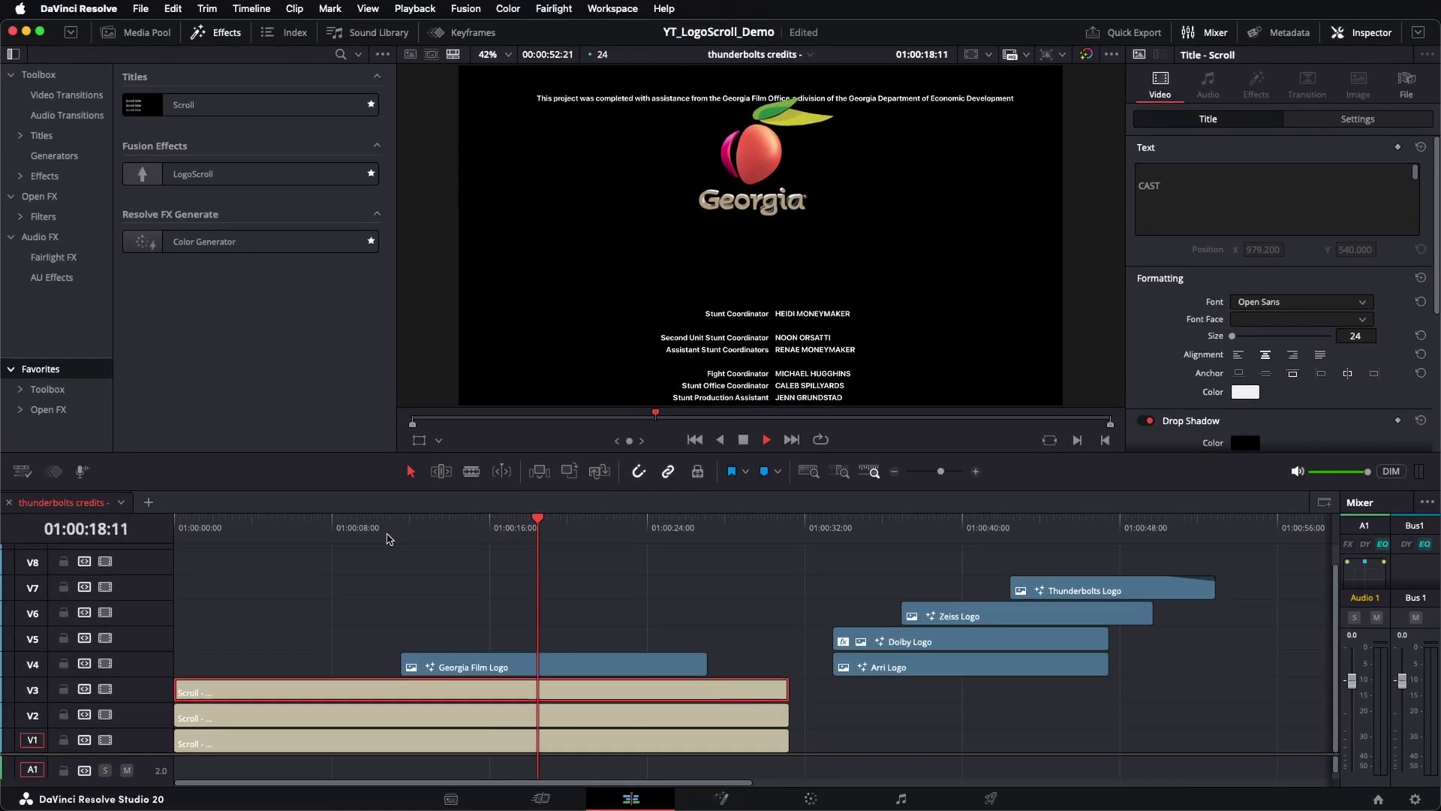
- Select the Arri, Dolby, Zeiss and Thunderbolts logo clips and shift them earlier
key("space")
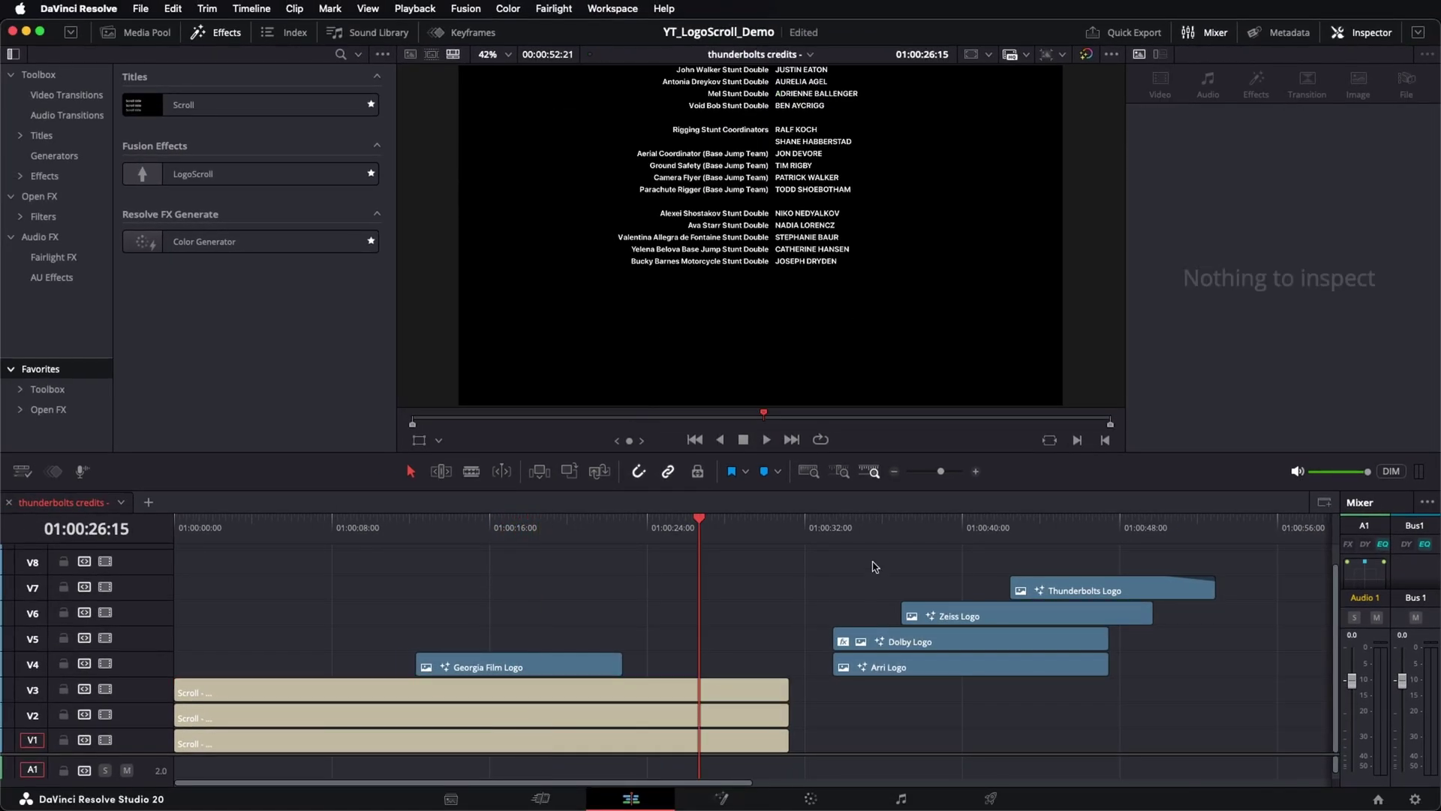
left_click_drag(876, 556, 875, 674)
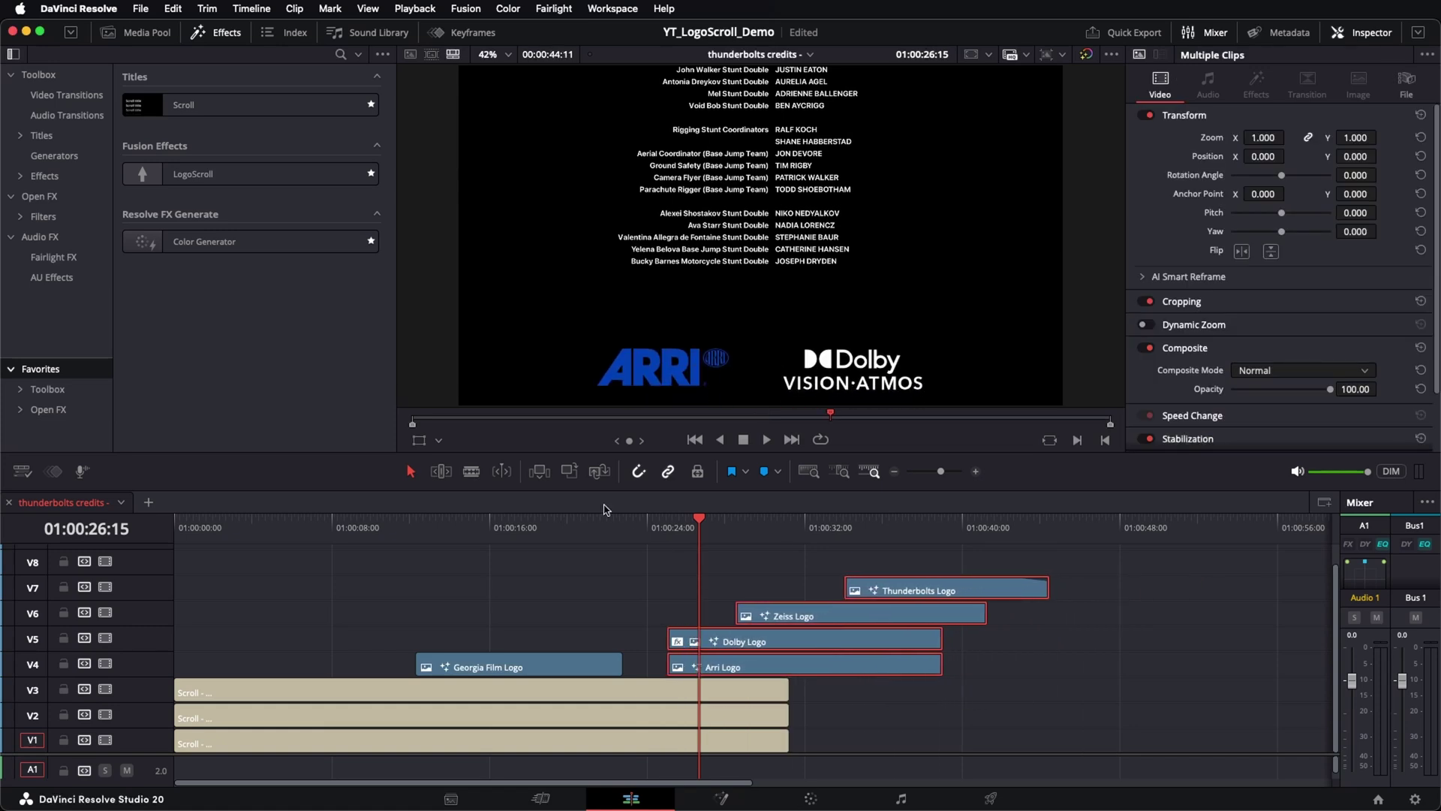
left_click(657, 562)
- Set LogoScroll Scroll Speed to 87 on the Dolby, Arri and Zeiss logo clips
left_click(693, 638)
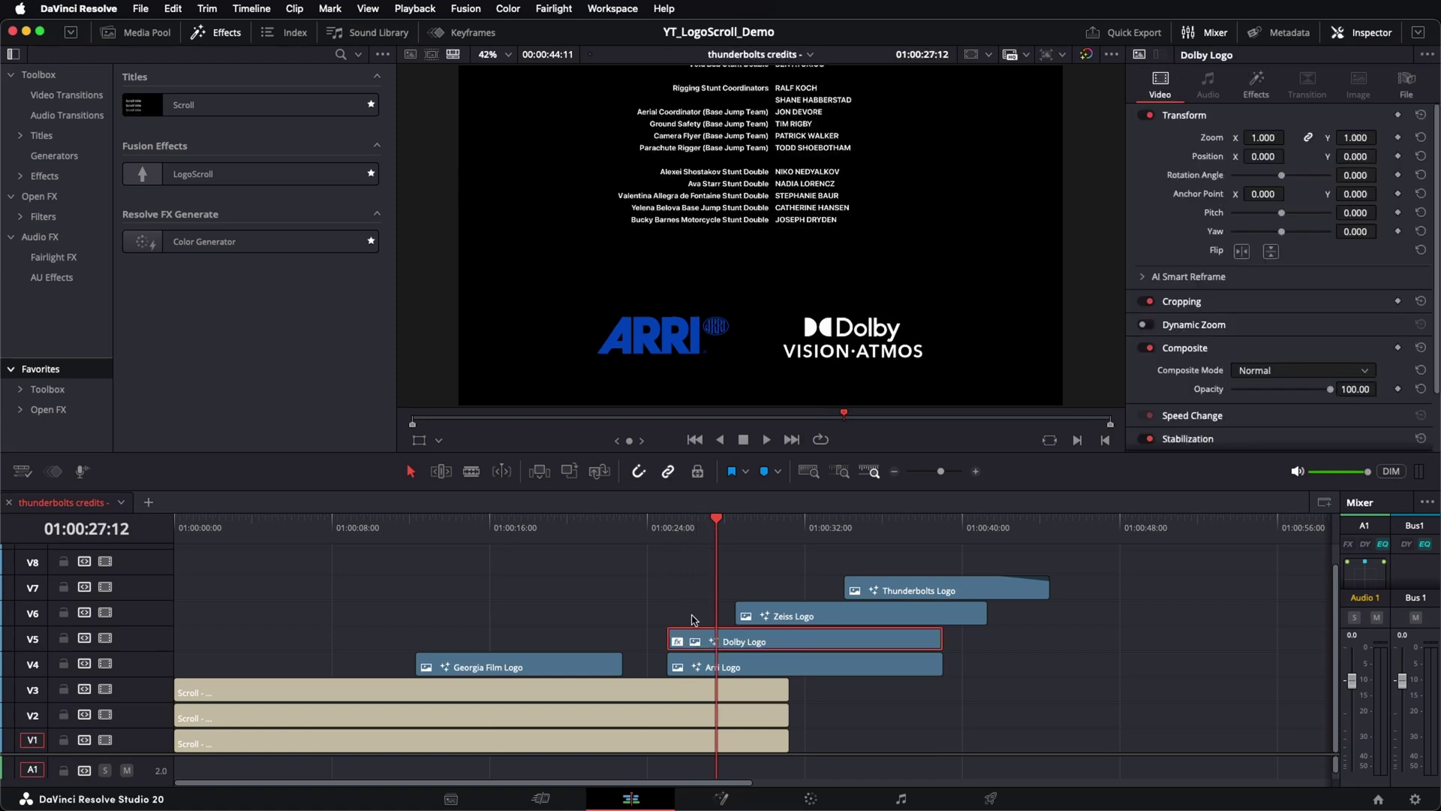
left_click(1256, 83)
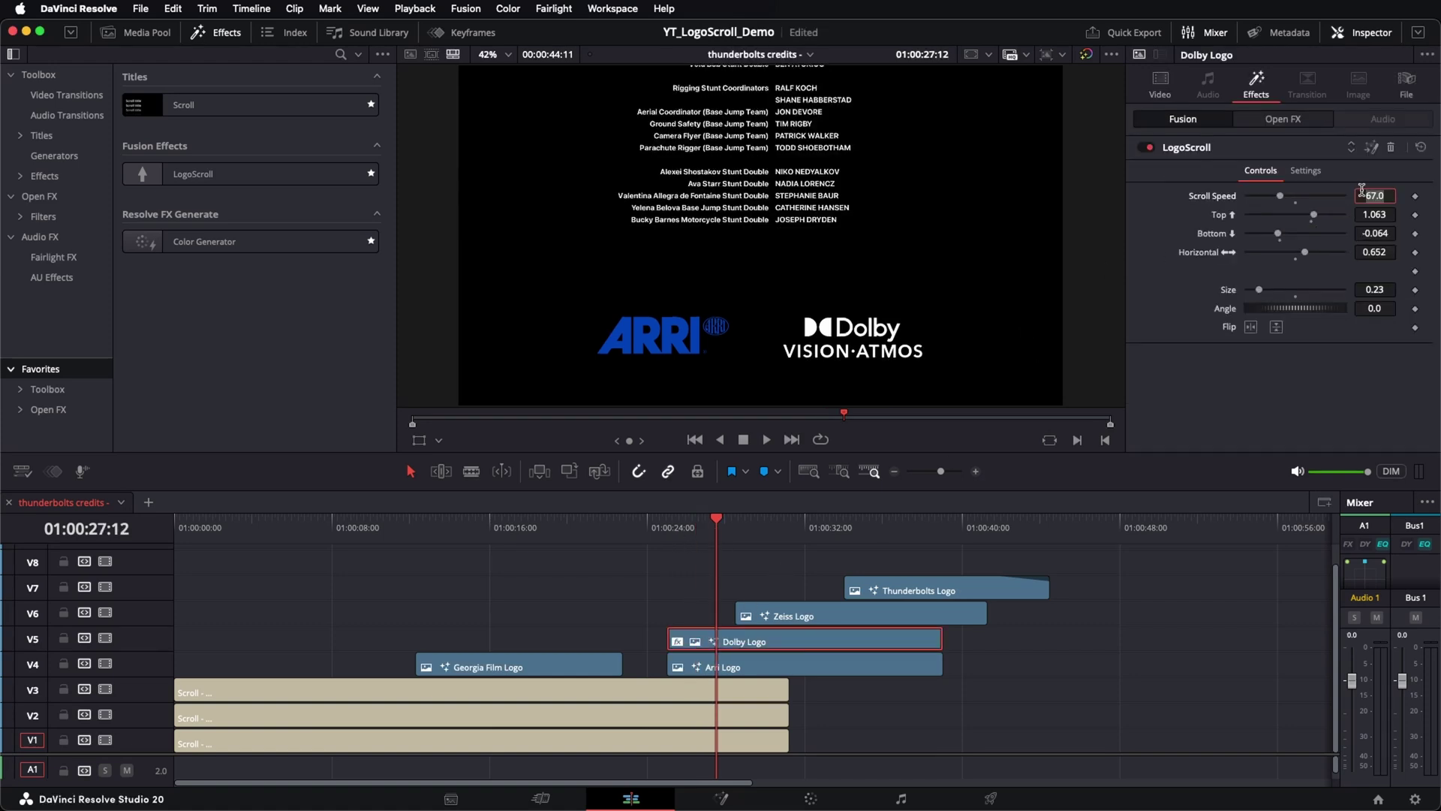
left_click(1362, 190)
type("87")
key("Tab")
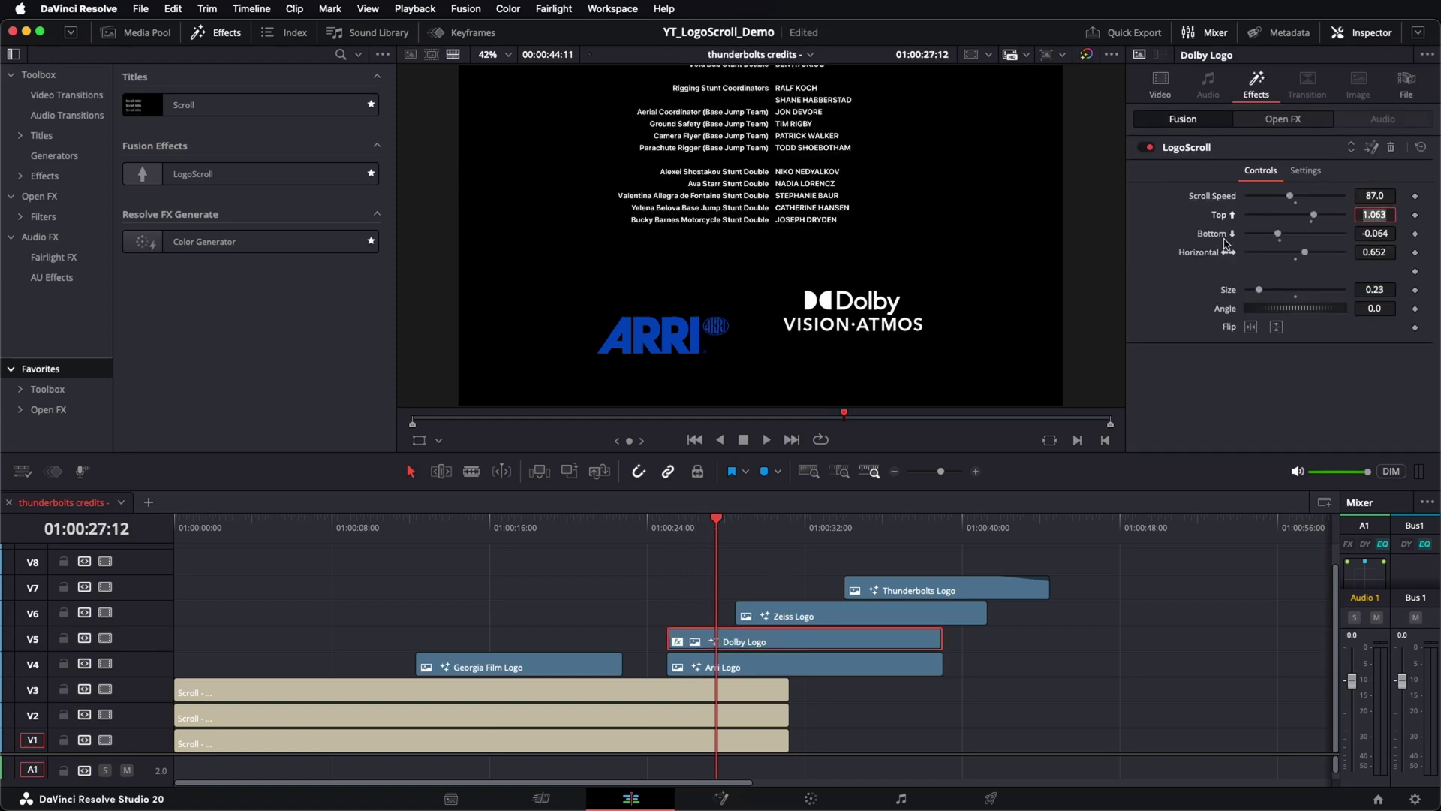
left_click(757, 666)
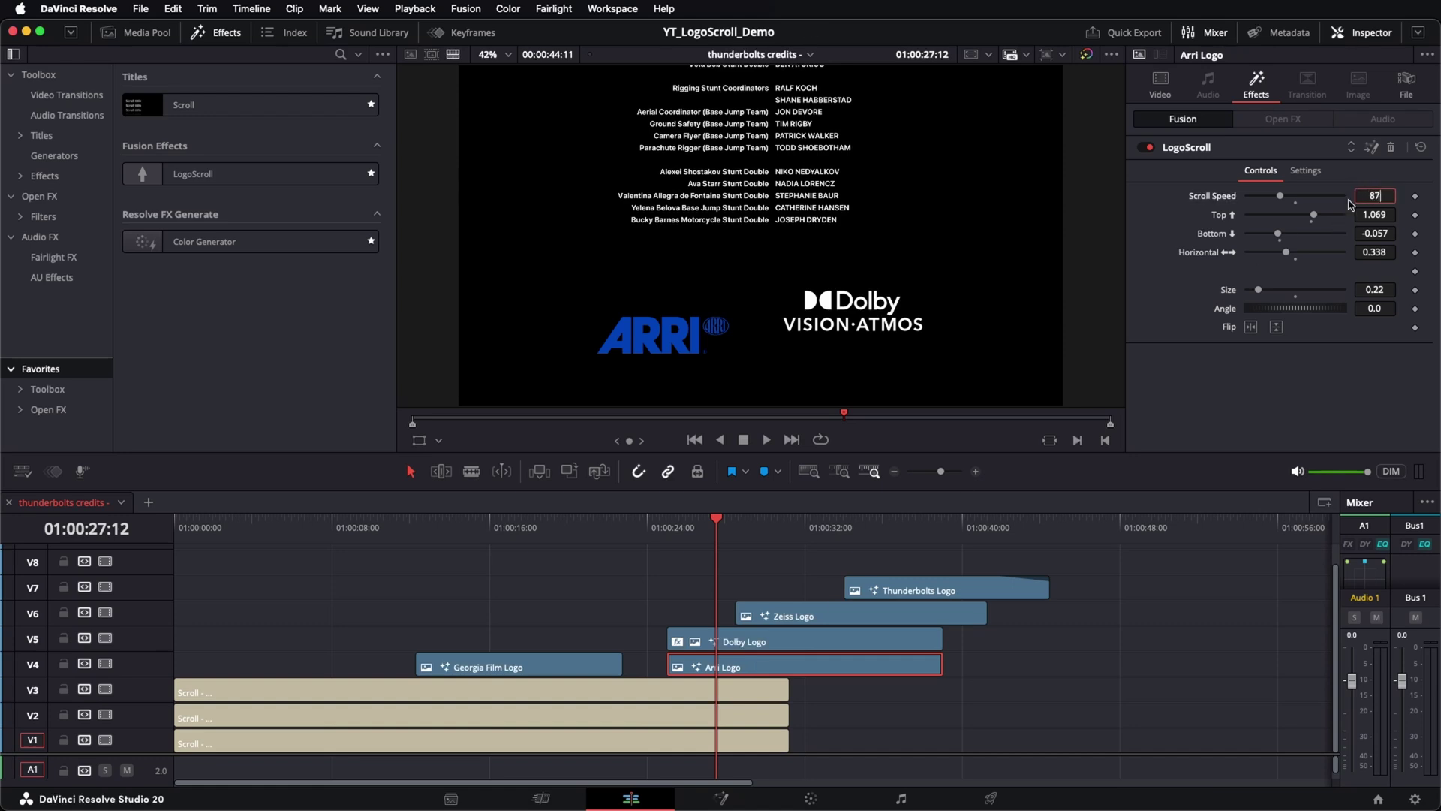
key("Tab")
left_click(789, 527)
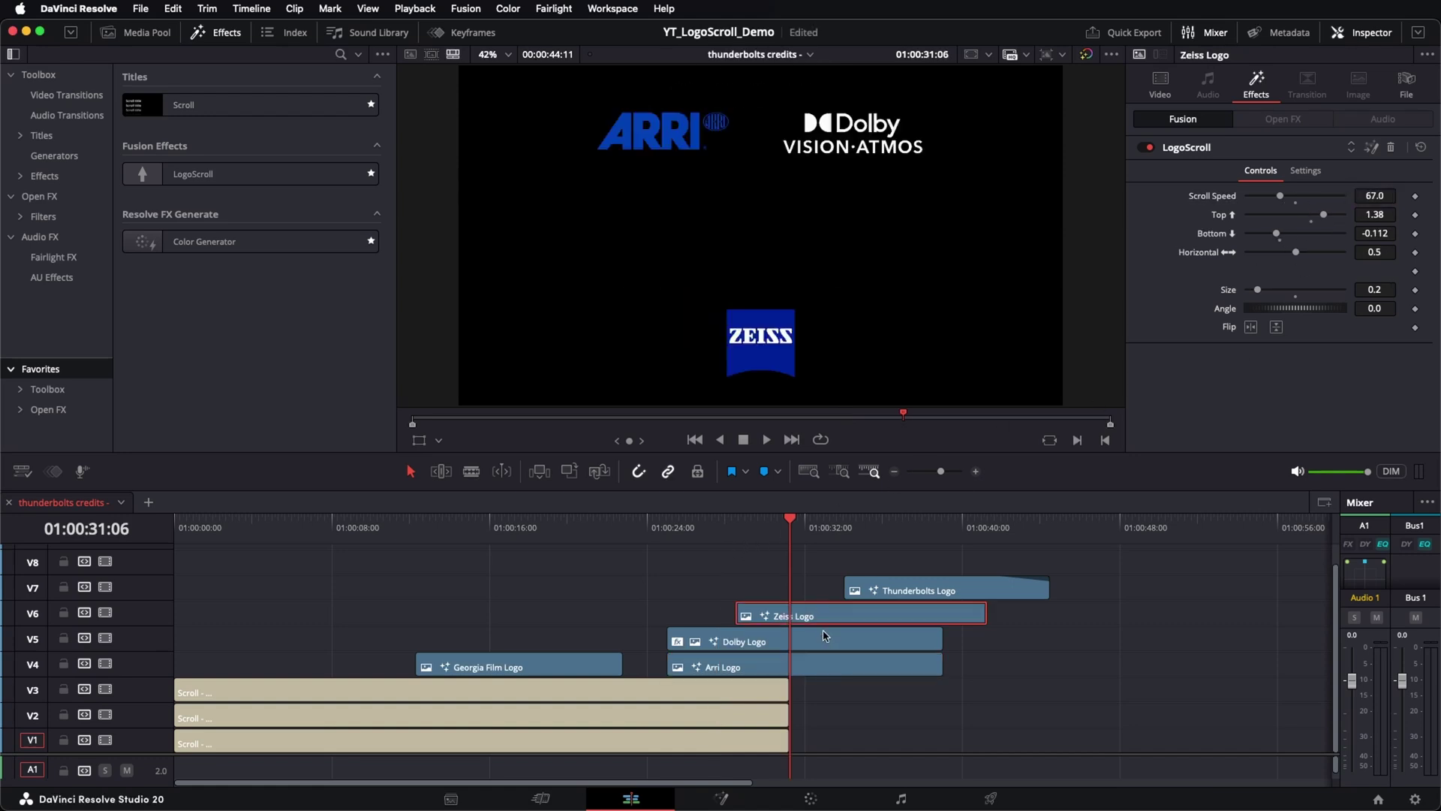
left_click(1369, 199)
type("87.0")
key("Tab")
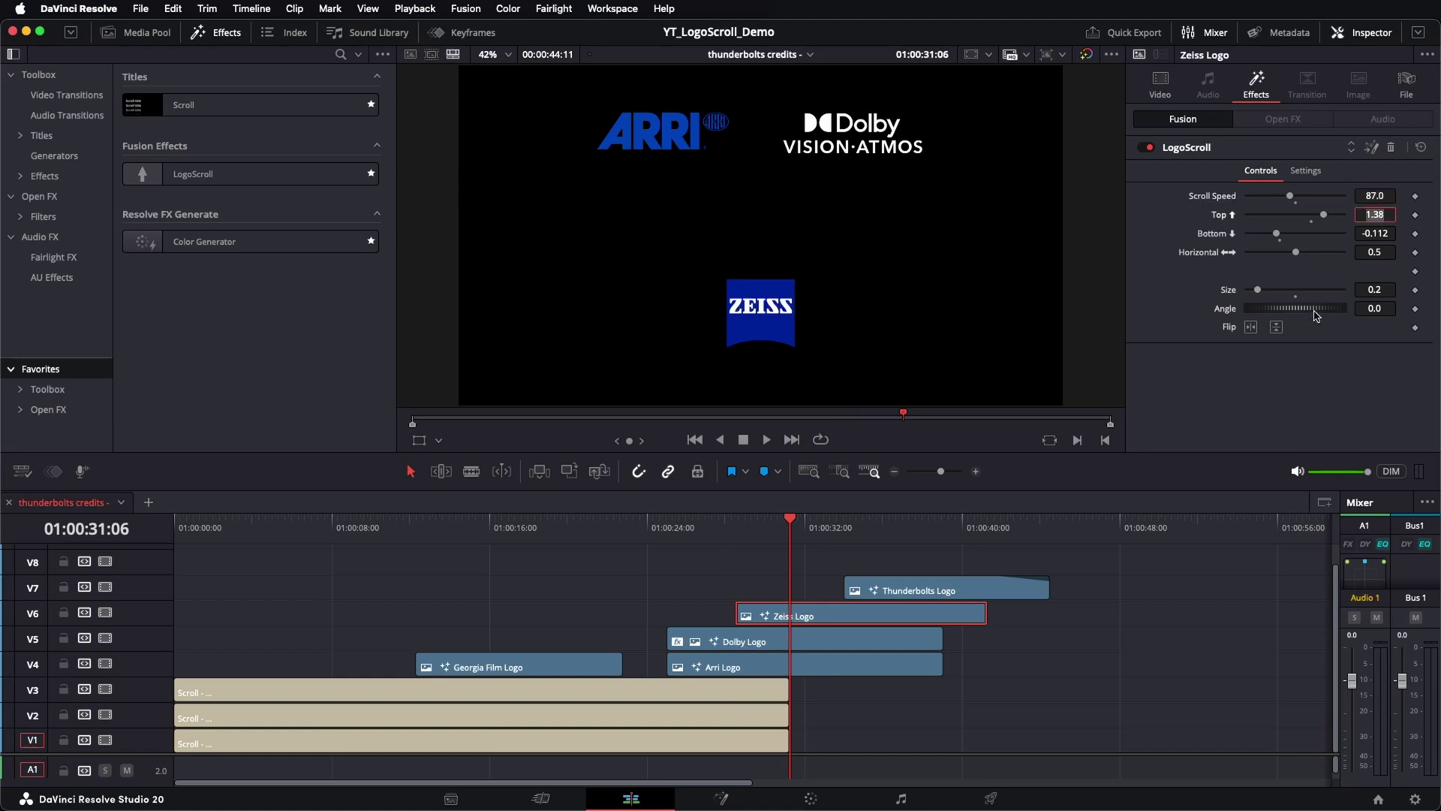
- Check the Thunderbolts Logo settings and play the logo section from about 01:00:24
left_click(908, 530)
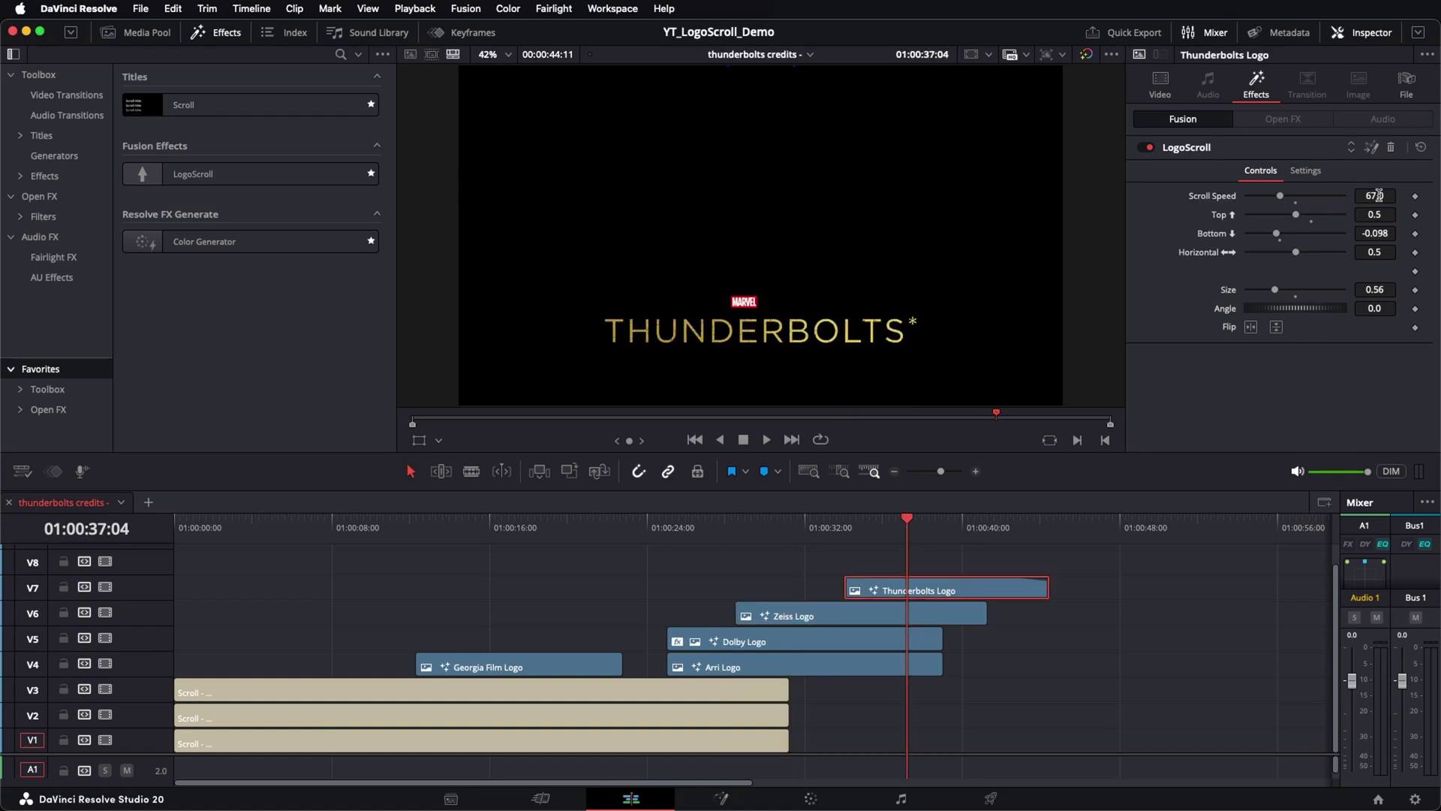
left_click(659, 529)
key("space")
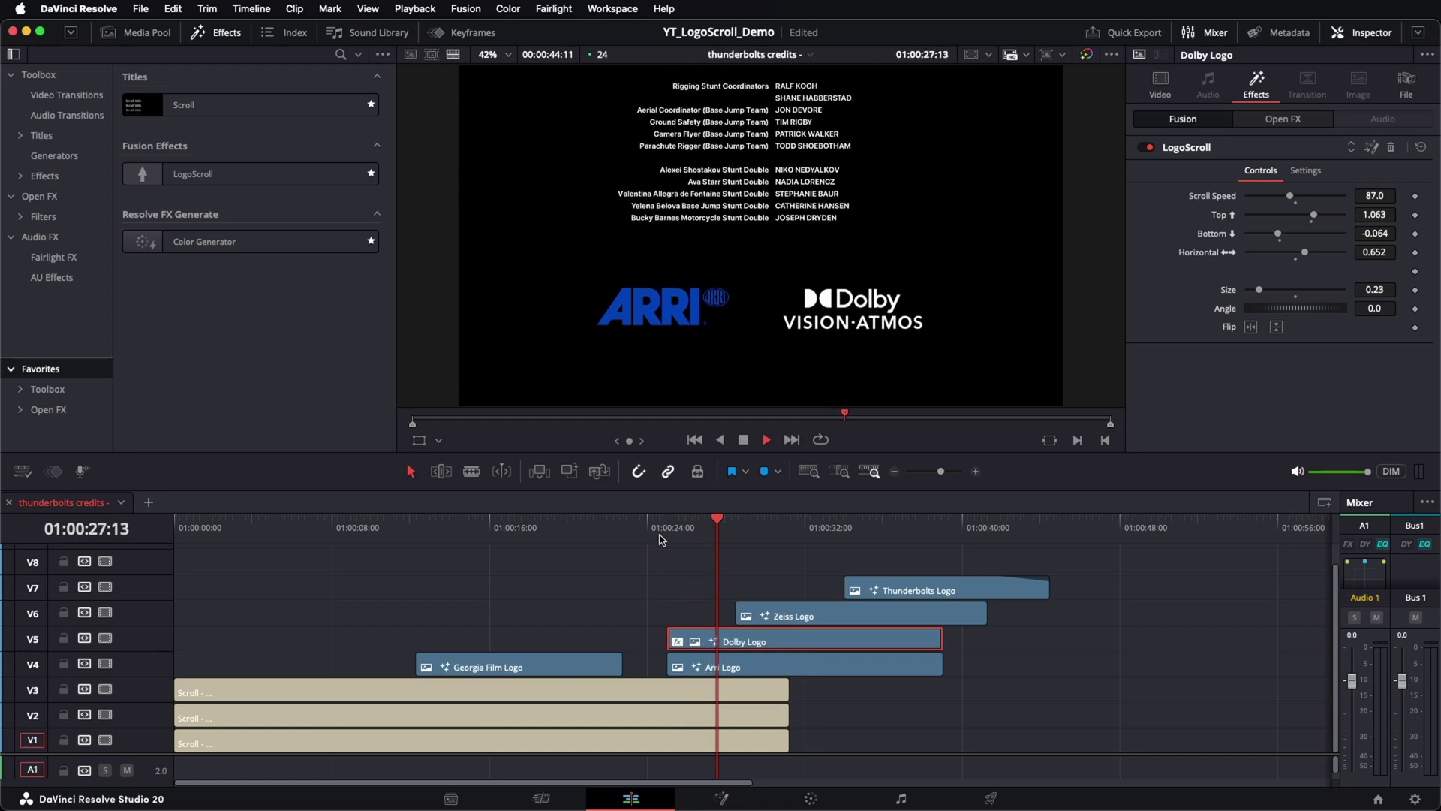
- Review the Zeiss logo timing from about 01:00:25, then move the Thunderbolts Logo clip earlier on V7
key("space")
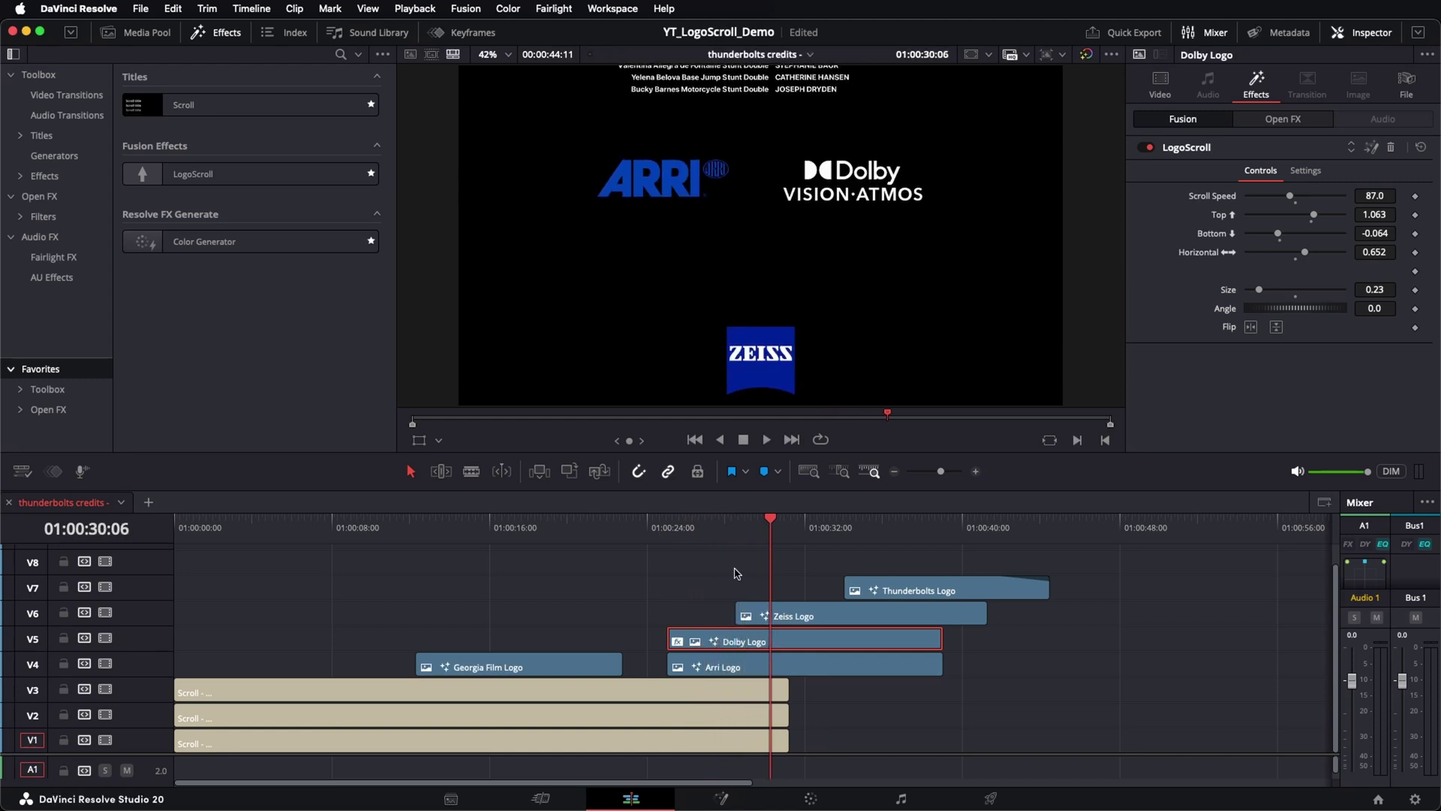
left_click_drag(725, 541, 717, 541)
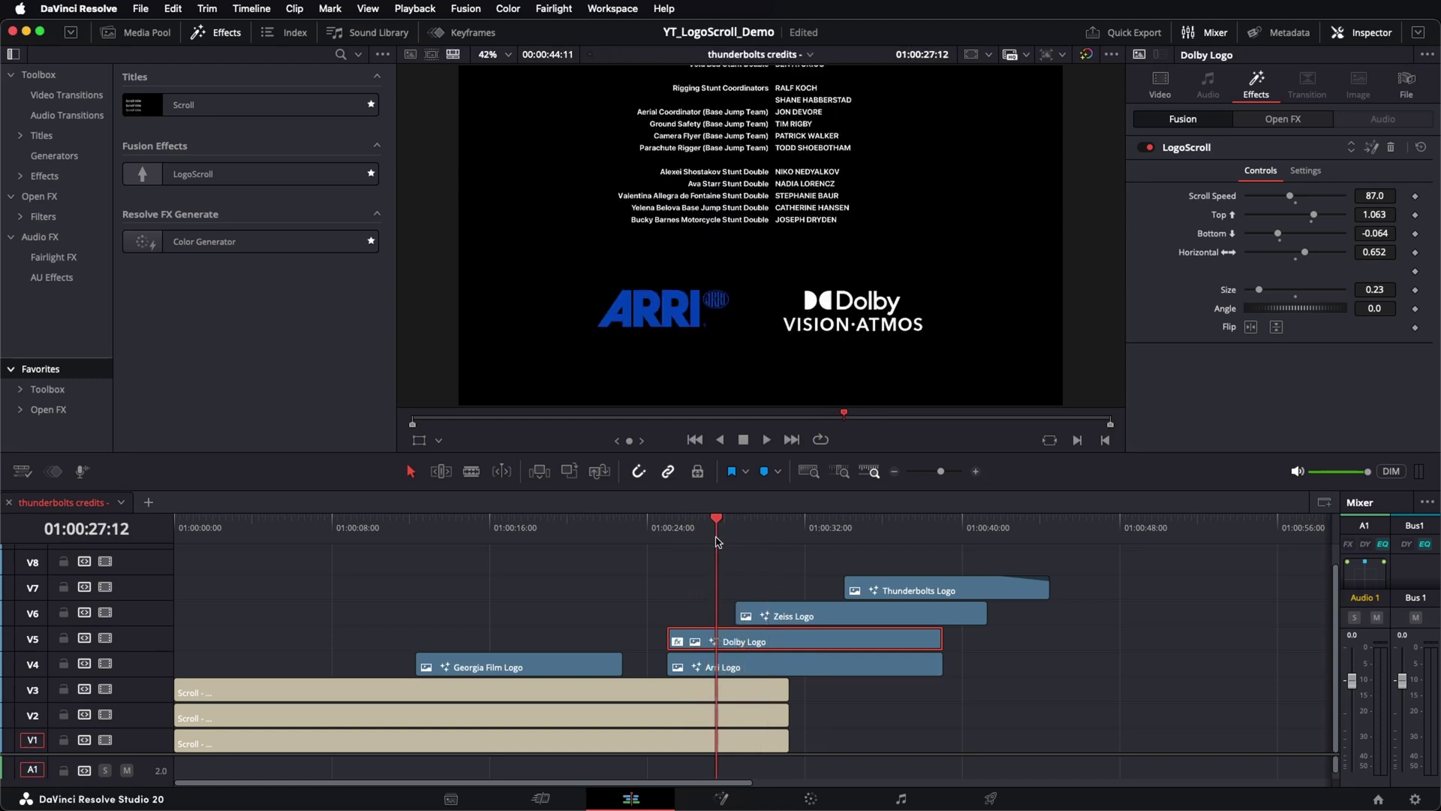
left_click(757, 592)
left_click(670, 525)
key("space")
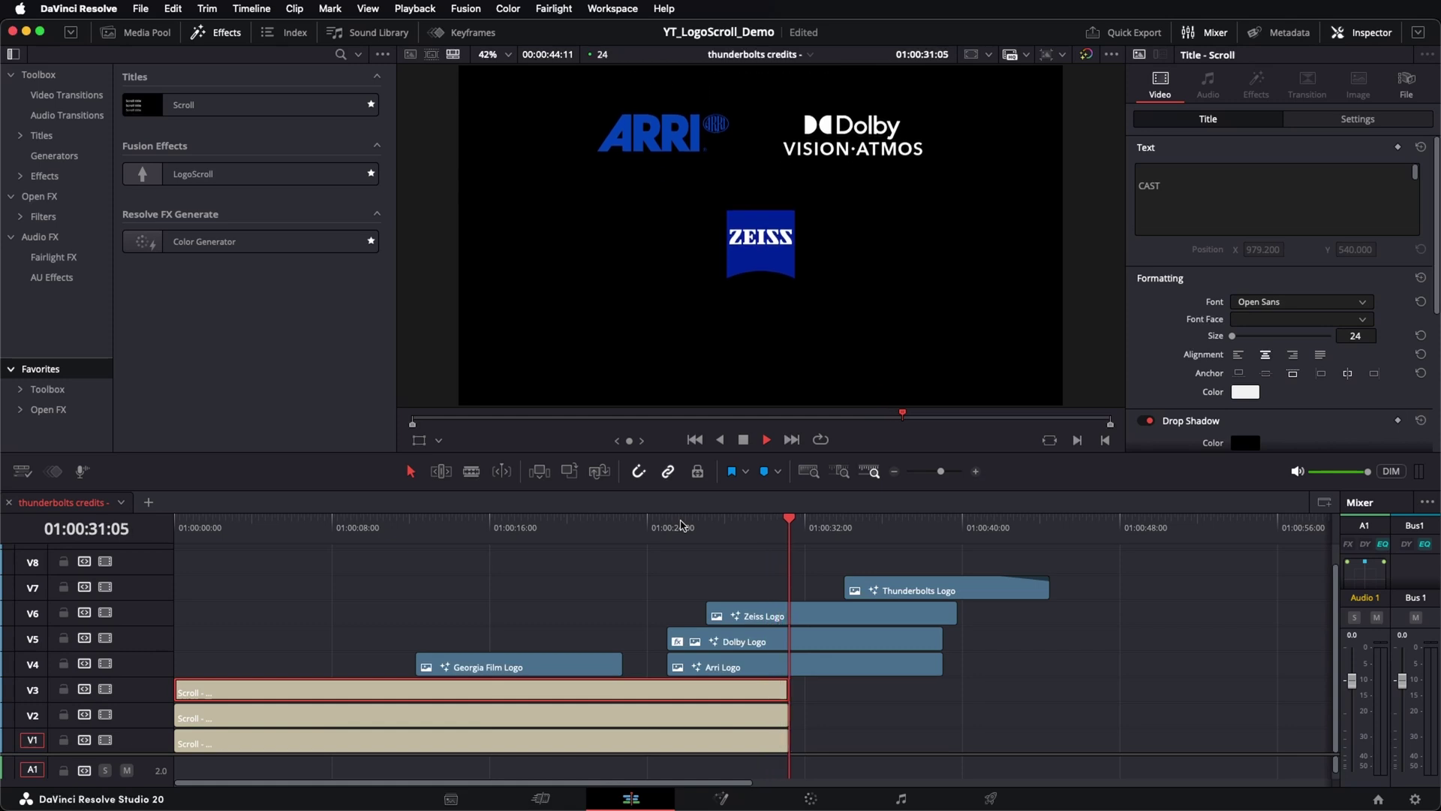
key("space")
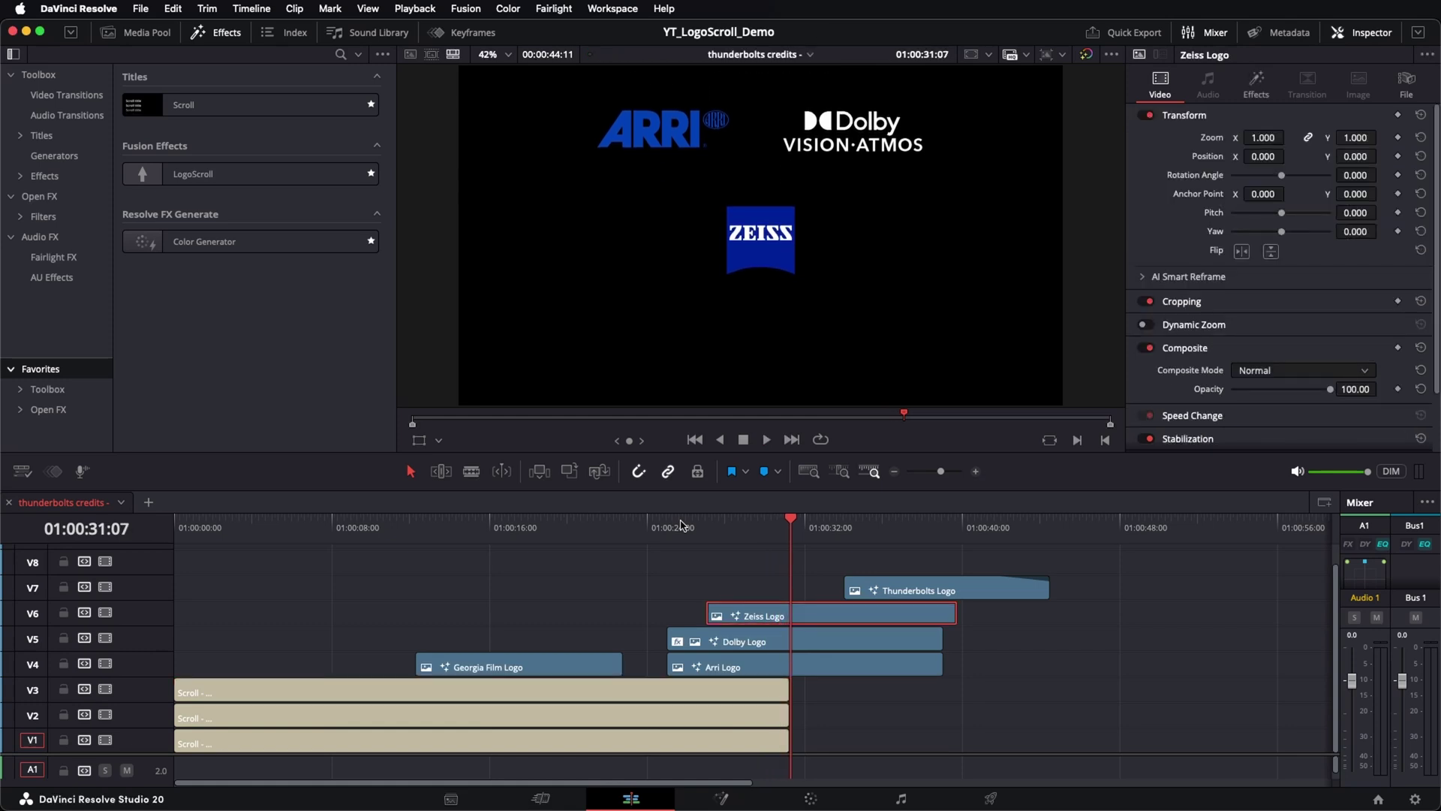
left_click_drag(924, 590, 871, 590)
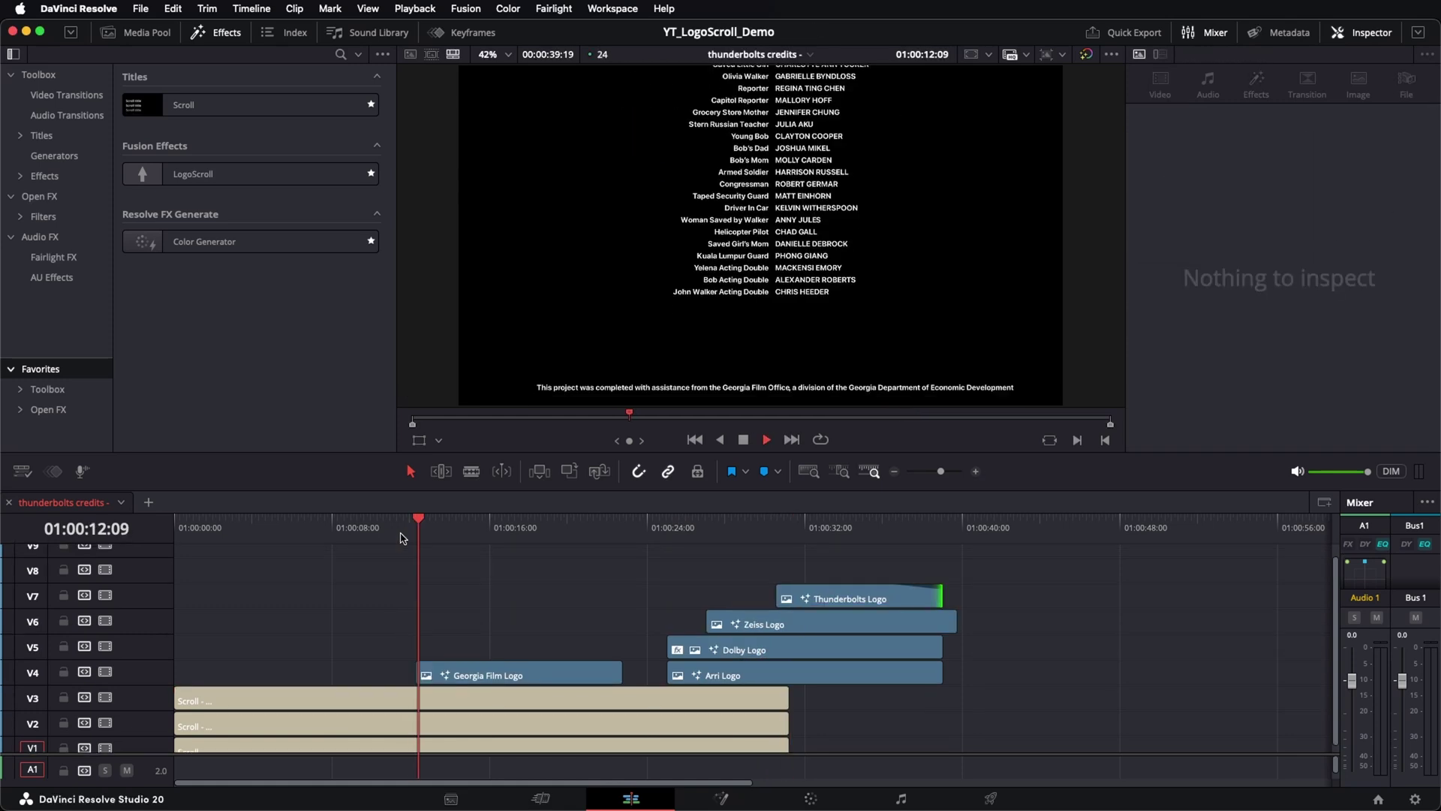